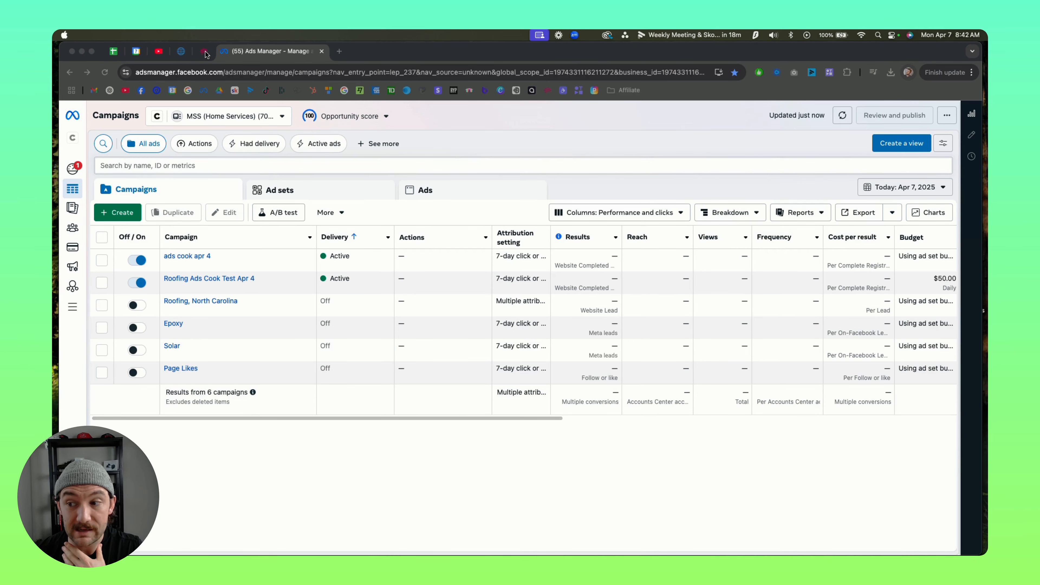
# Step: Switch to the Adscook dashboard and examine this month's account performance and the metrics of the individual roofing campaigns
pyautogui.click(204, 52)
pyautogui.scroll(2, 414, 347)
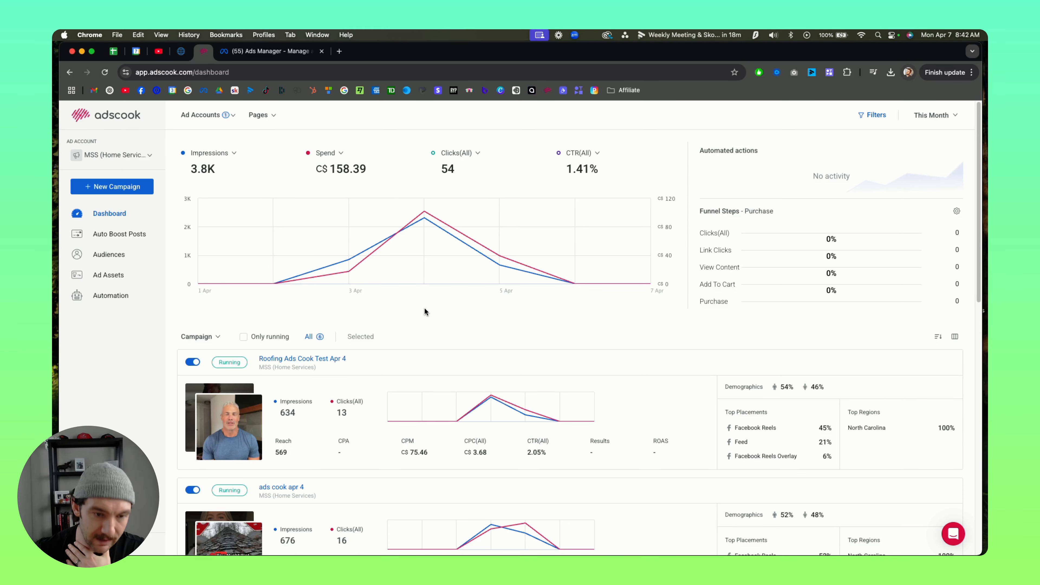
pyautogui.scroll(-3, 451, 332)
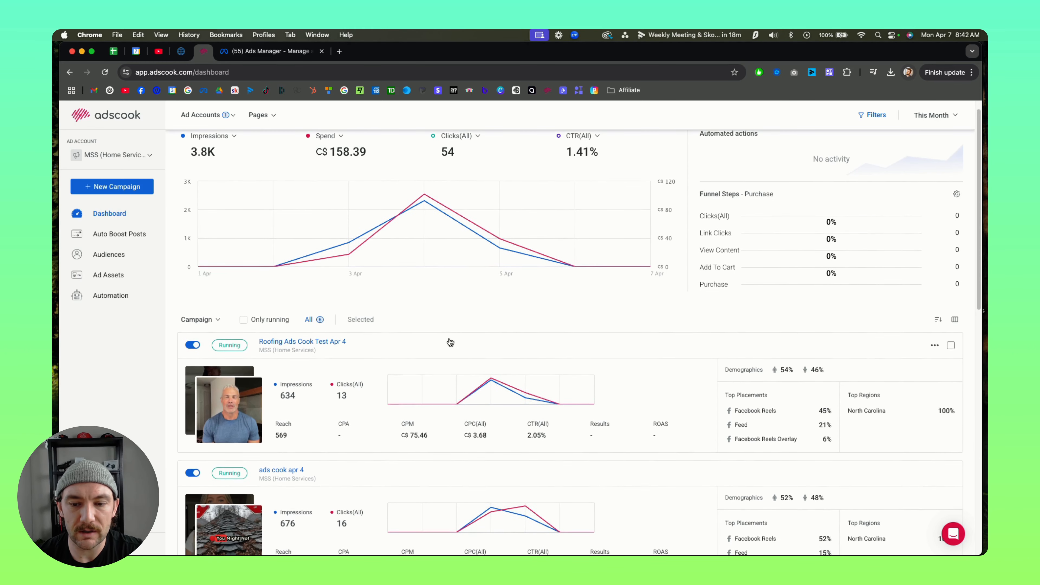
pyautogui.scroll(-3, 722, 389)
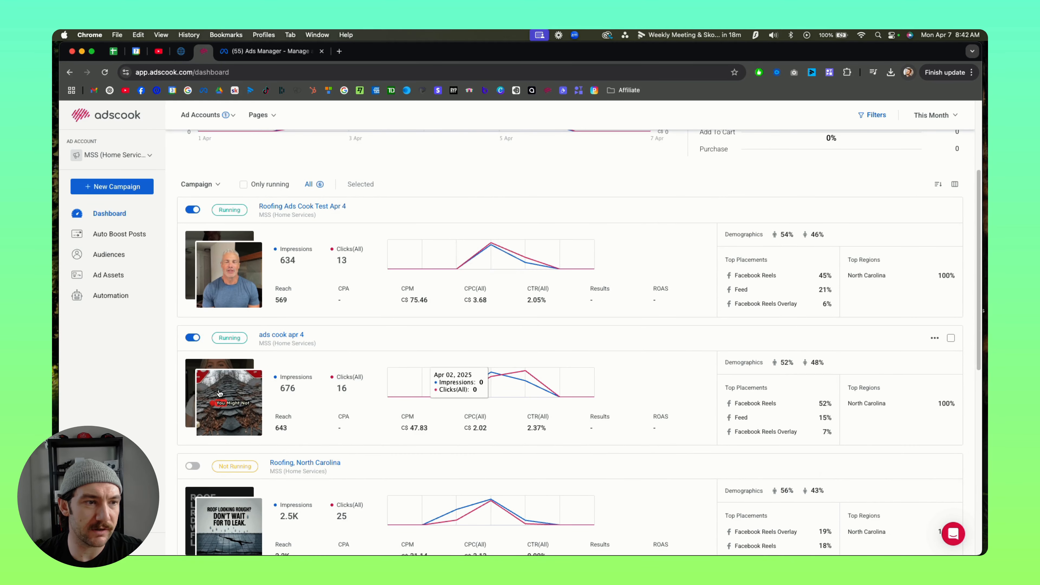
pyautogui.scroll(3, 287, 229)
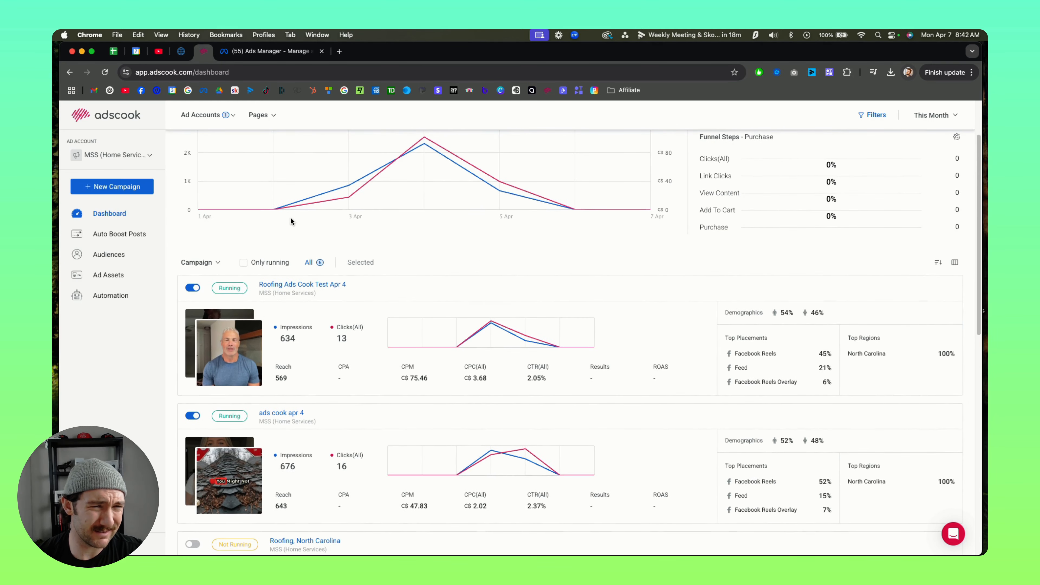
pyautogui.scroll(-3, 338, 290)
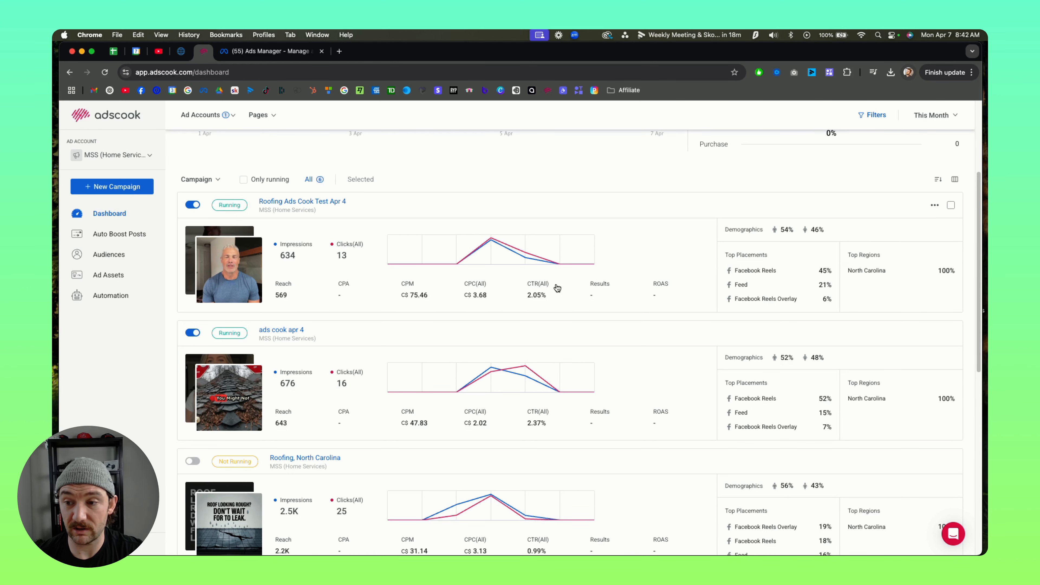
pyautogui.scroll(-3, 589, 295)
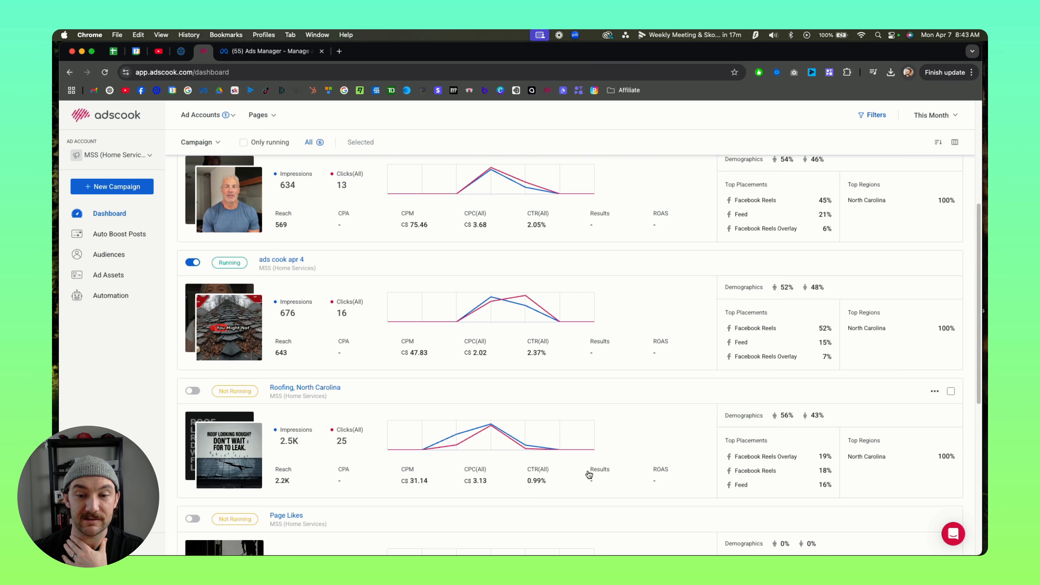
pyautogui.scroll(-1, 491, 463)
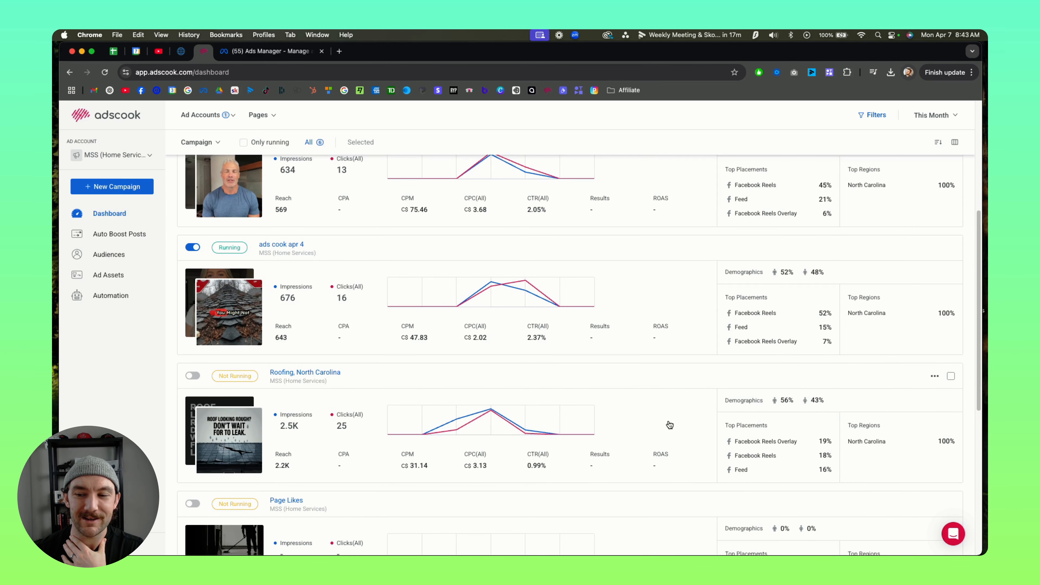
pyautogui.scroll(-3, 670, 424)
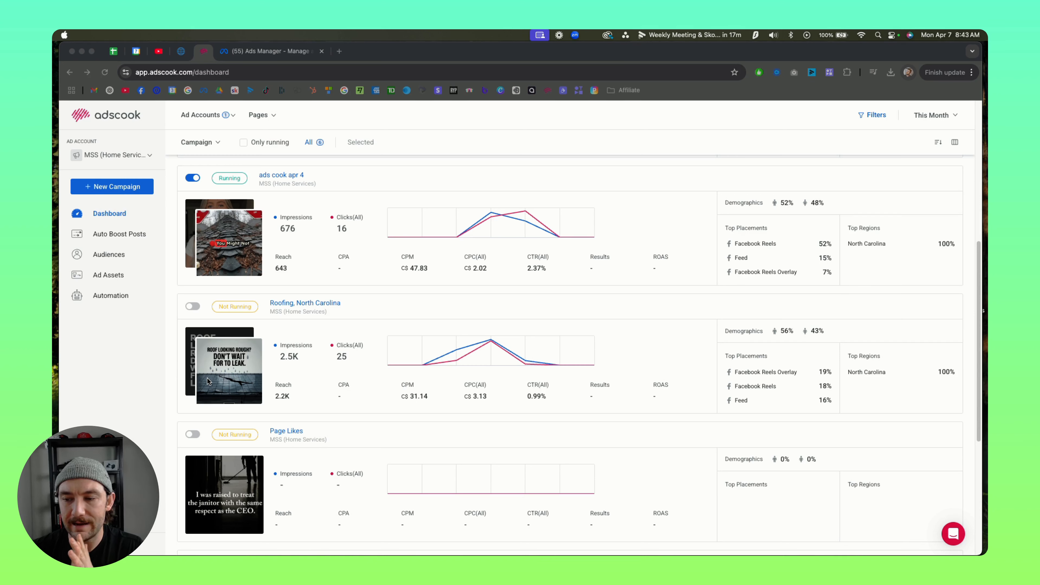
pyautogui.scroll(1, 453, 393)
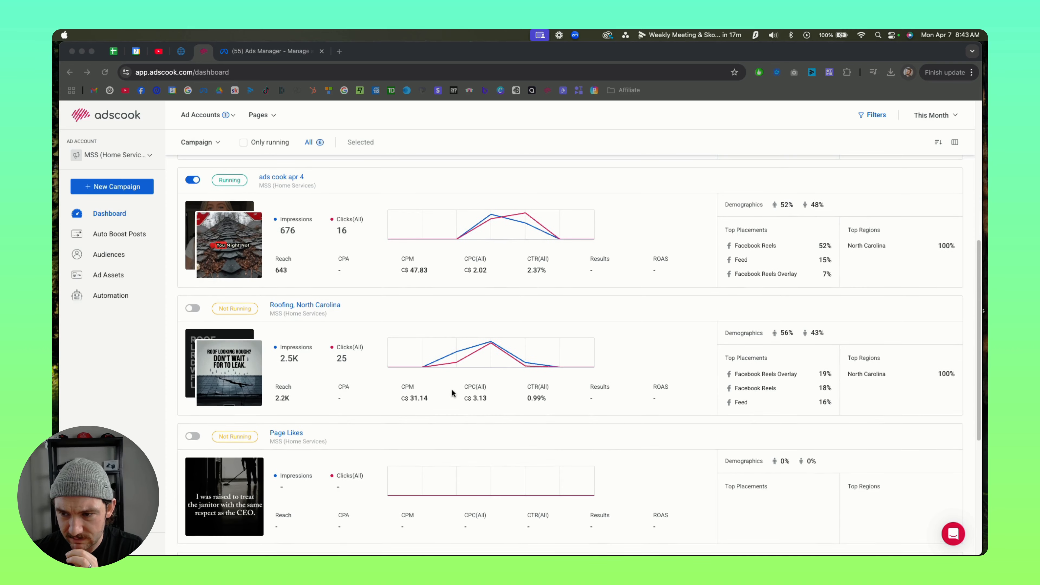
pyautogui.scroll(5, 452, 393)
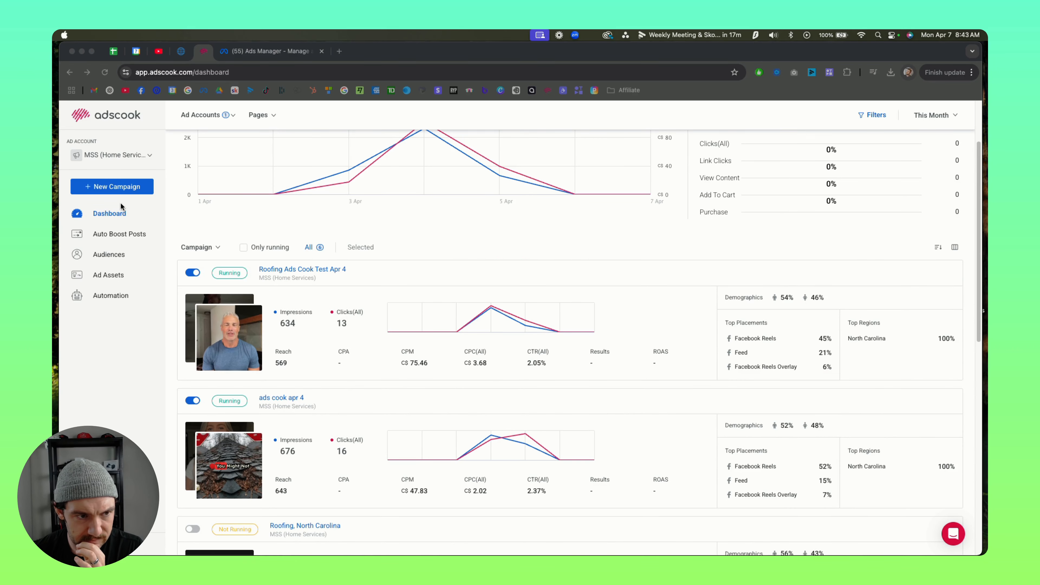
# Step: Start creating a new campaign for the MSS (Home Services) ad account
pyautogui.click(100, 188)
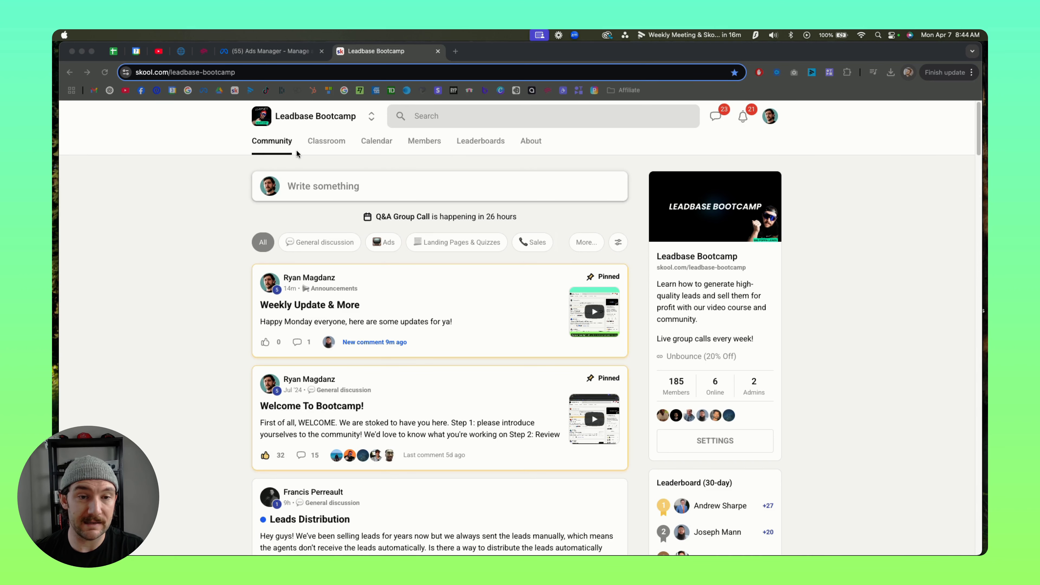
# Step: Look through the Leadbase Bootcamp classroom courses and April 2025 event calendar on Skool, and return to its community feed
pyautogui.click(338, 141)
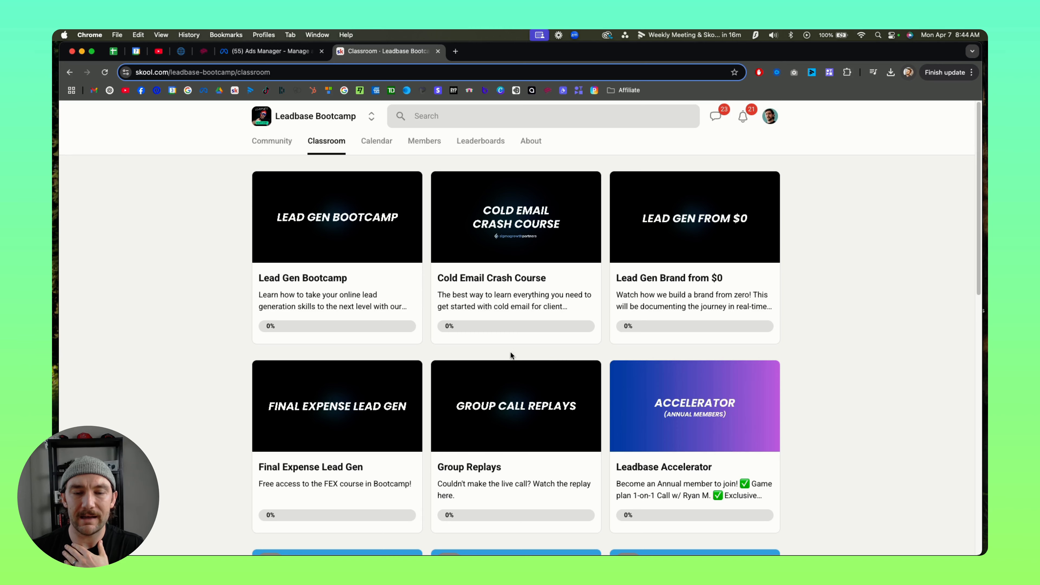
pyautogui.click(370, 141)
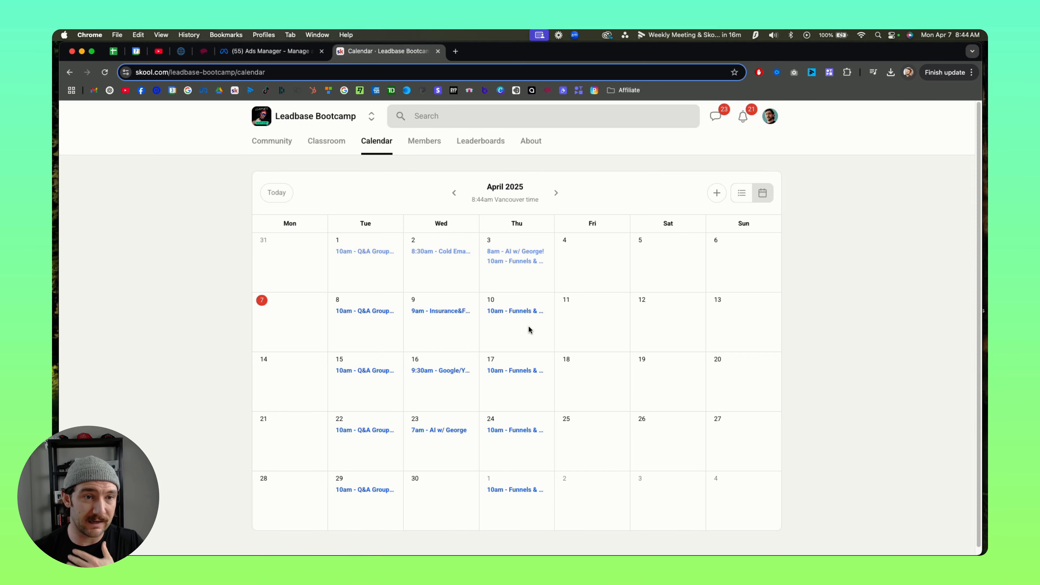
pyautogui.click(271, 141)
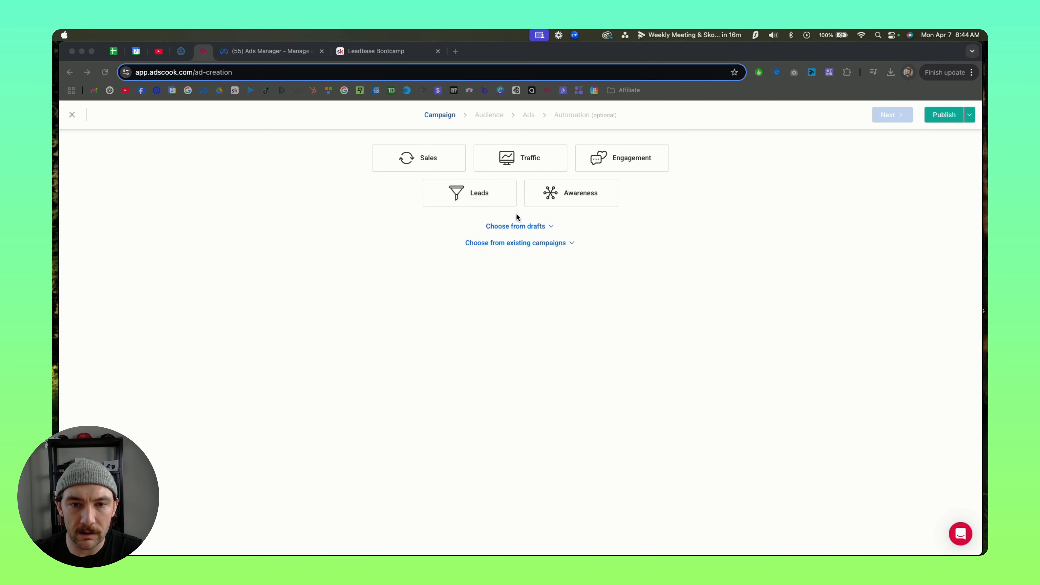
# Step: Choose the Leads objective in Adscook and name the campaign "Ads Cooks April 7 (ABO)"
pyautogui.click(474, 196)
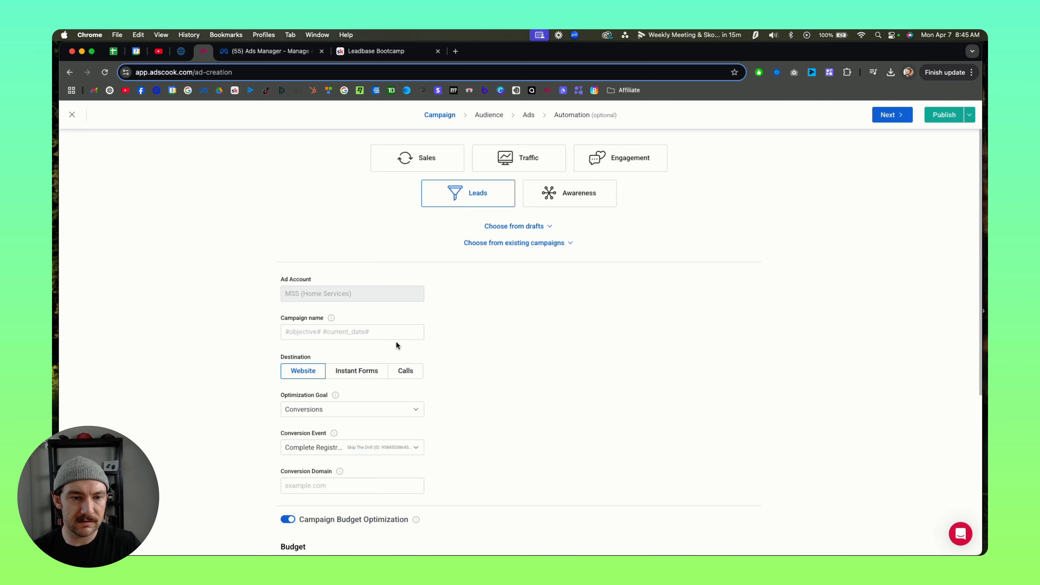
pyautogui.click(371, 334)
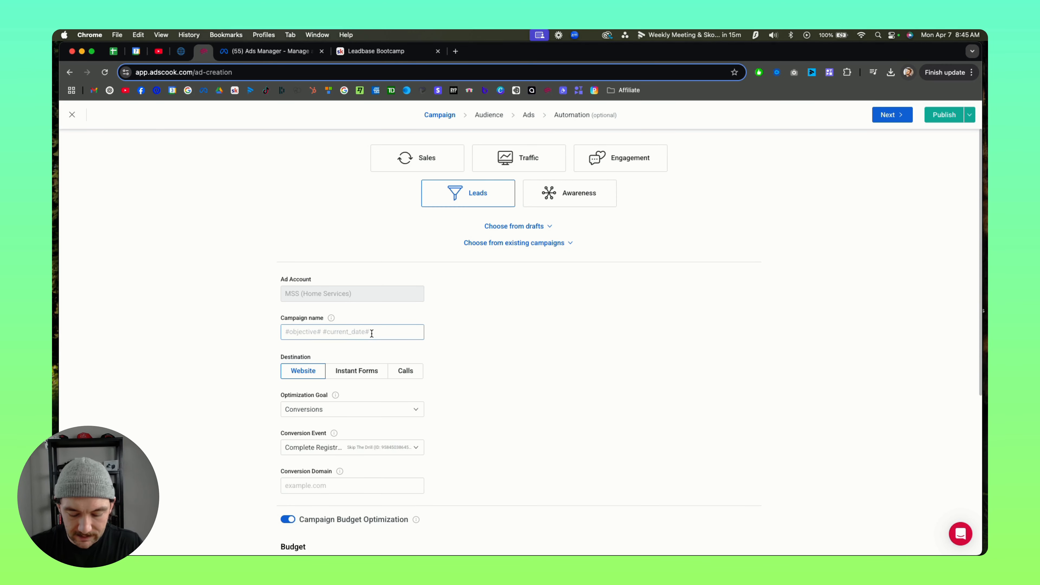
pyautogui.write('Ads Cooks April 7 (ABO')
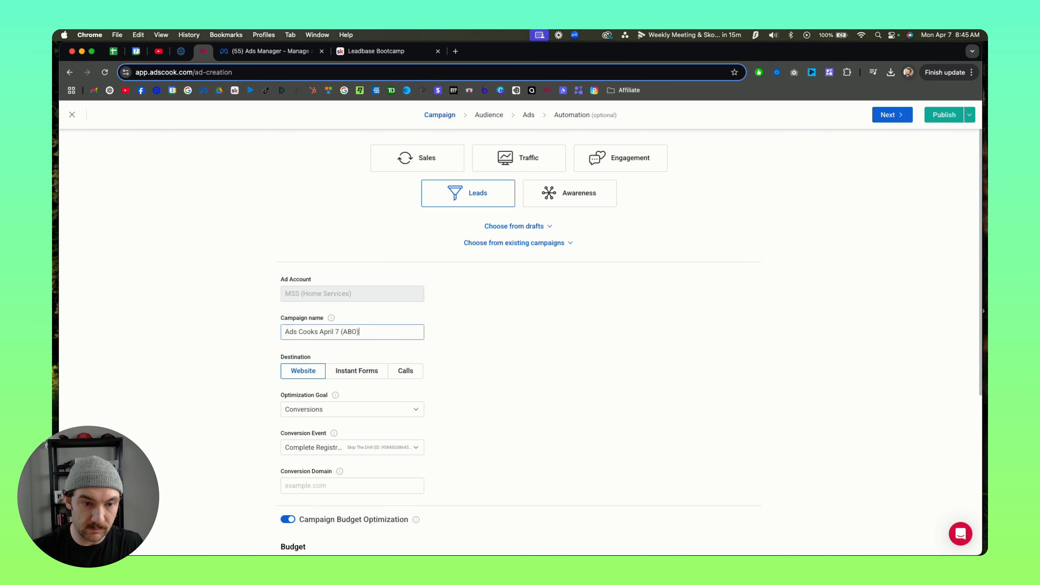
# Step: Set the campaign's daily budget to C$50 and turn off Campaign Budget Optimization
pyautogui.scroll(-4, 459, 408)
pyautogui.scroll(-1, 450, 389)
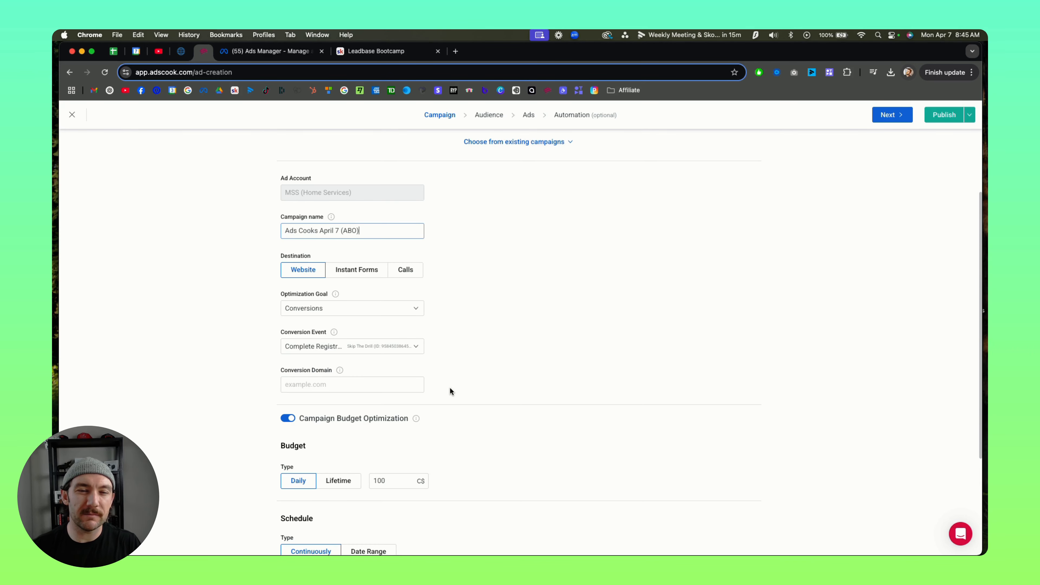
pyautogui.scroll(-3, 449, 387)
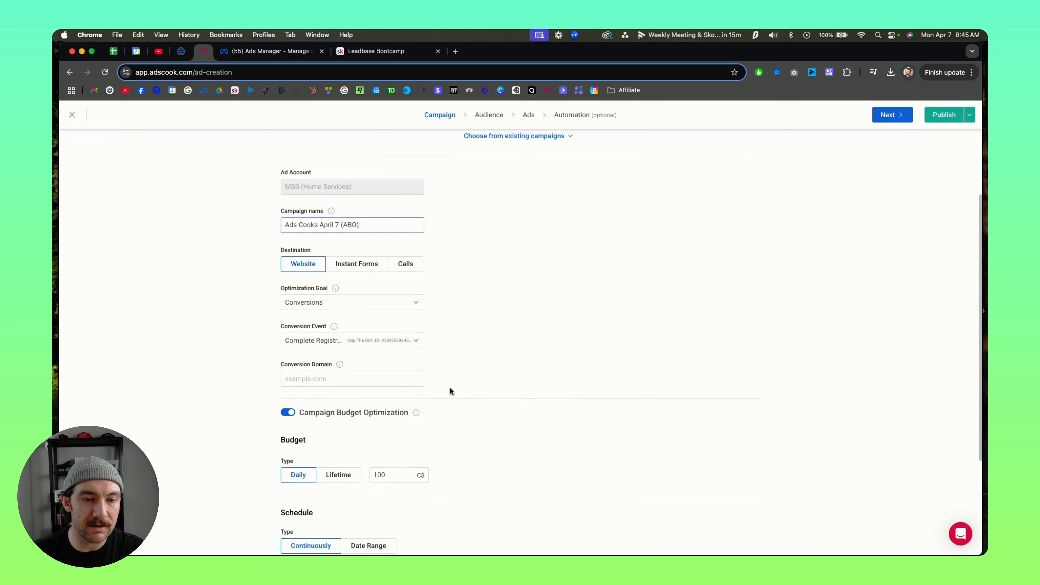
pyautogui.doubleClick(406, 424)
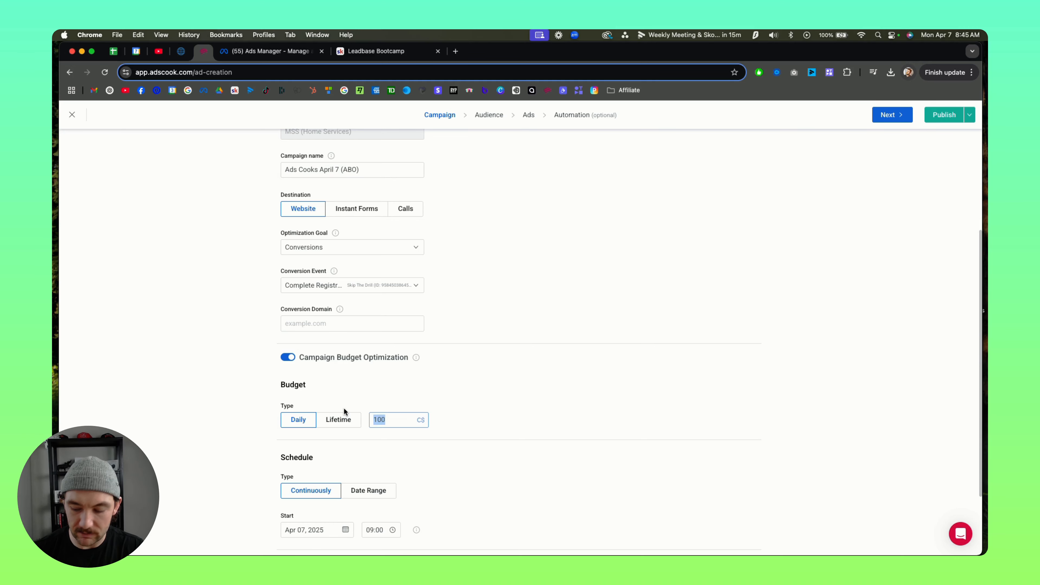
pyautogui.write('50')
pyautogui.scroll(-4, 467, 361)
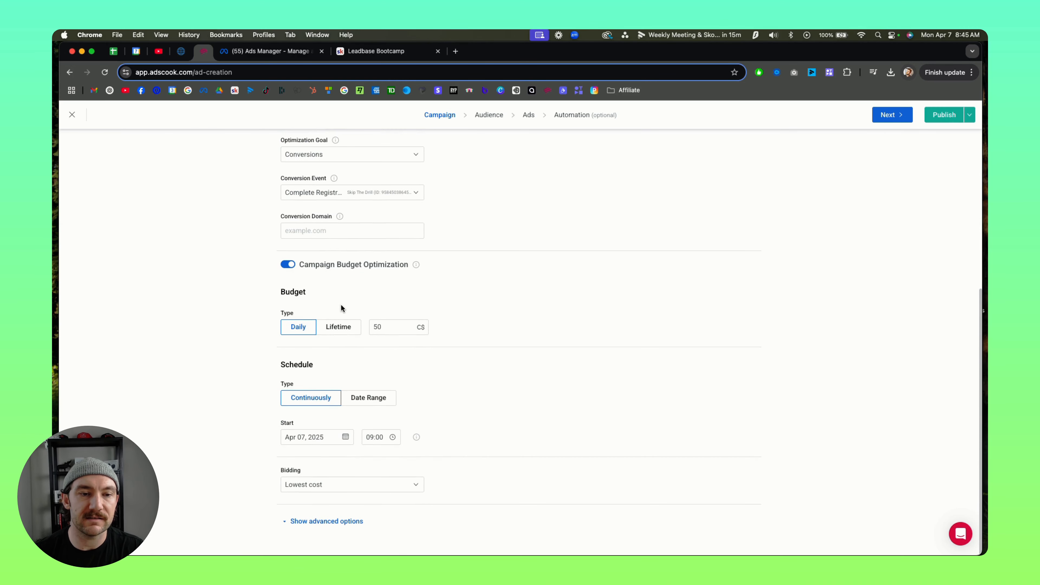
pyautogui.click(283, 264)
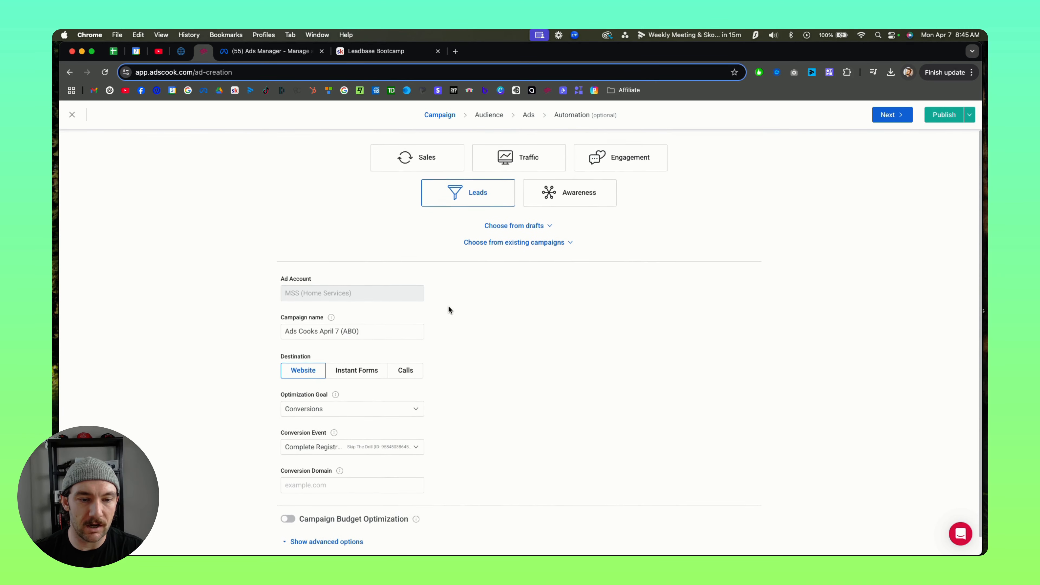
# Step: Copy the domain from the roofing landing page's address and set the conversion domain to app.skipthedrill.com
pyautogui.click(344, 469)
pyautogui.write('app.')
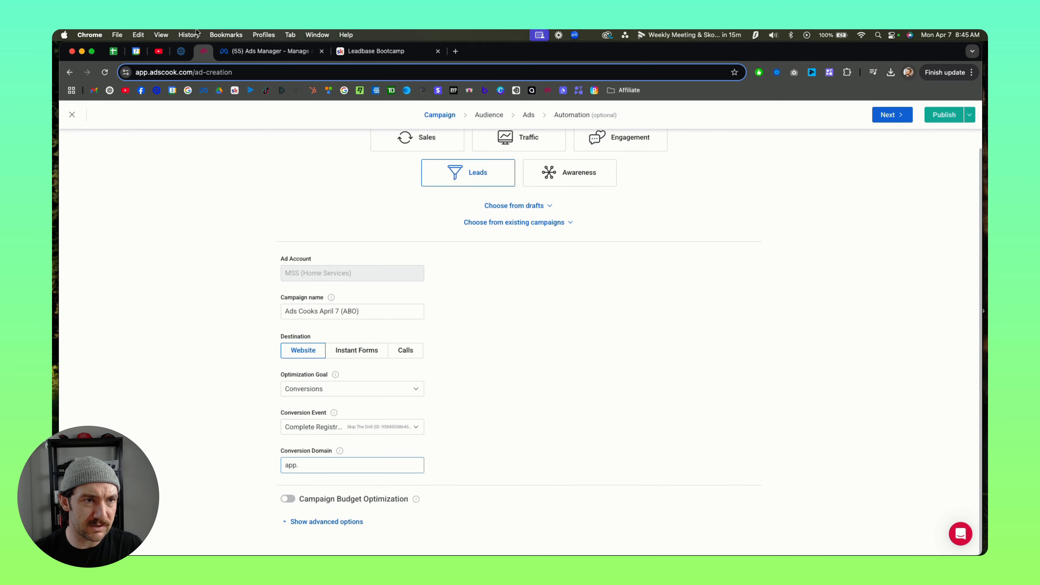
pyautogui.click(180, 51)
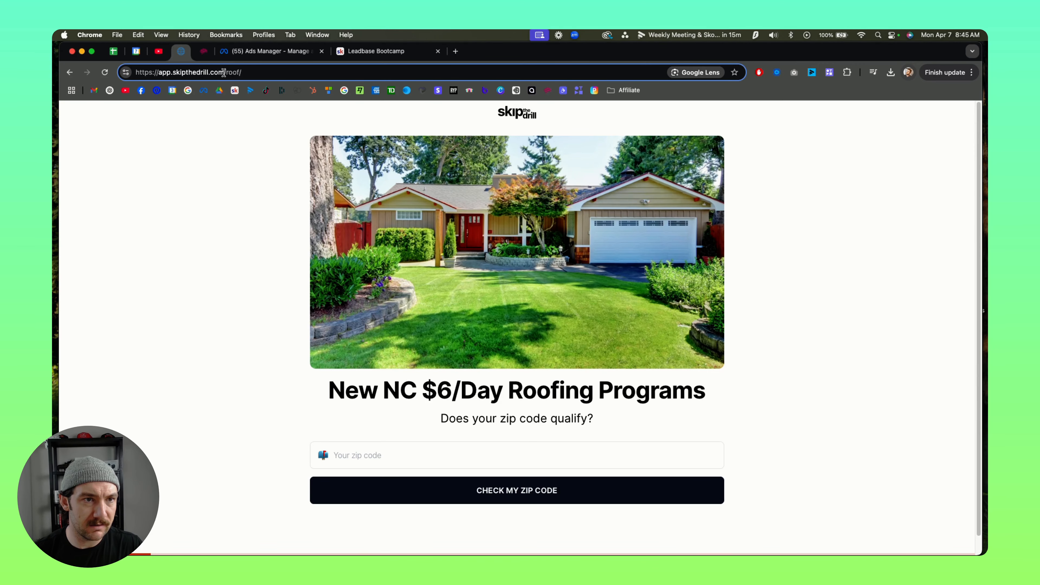
pyautogui.moveTo(224, 73); pyautogui.dragTo(160, 75)
pyautogui.press('super+c')
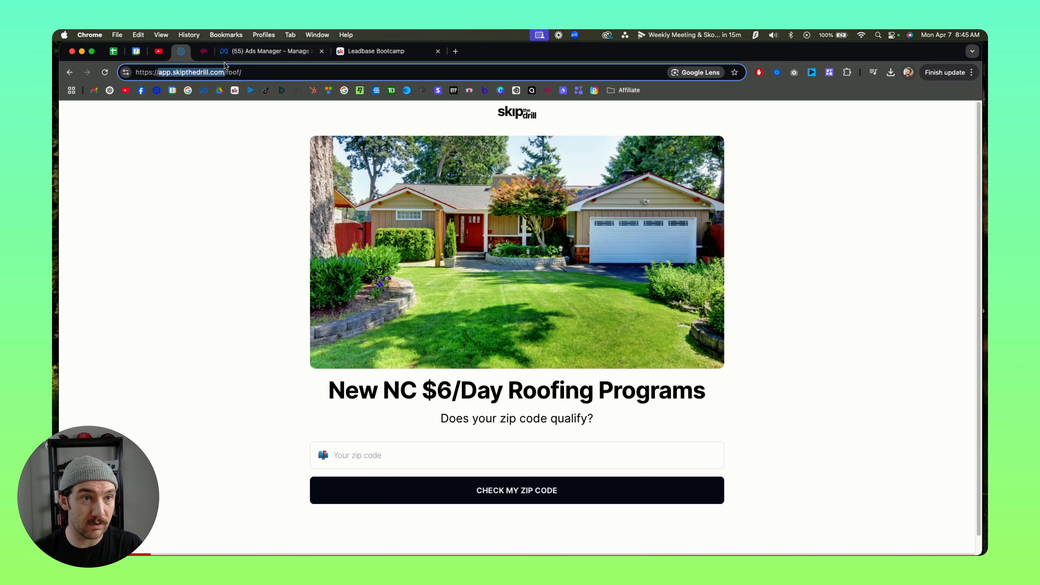
pyautogui.click(242, 53)
pyautogui.click(204, 51)
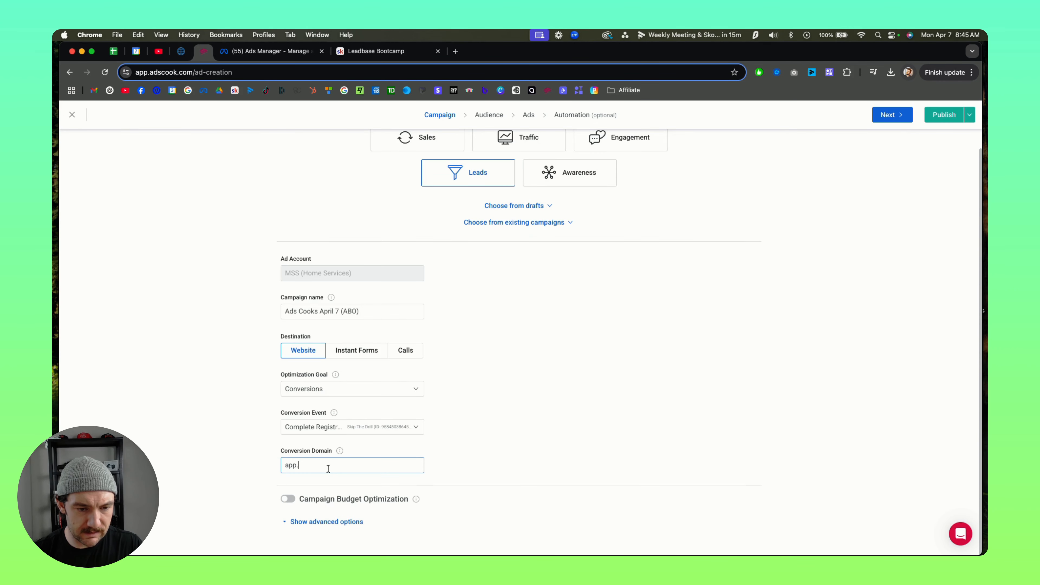
pyautogui.press('super+v')
pyautogui.click(480, 438)
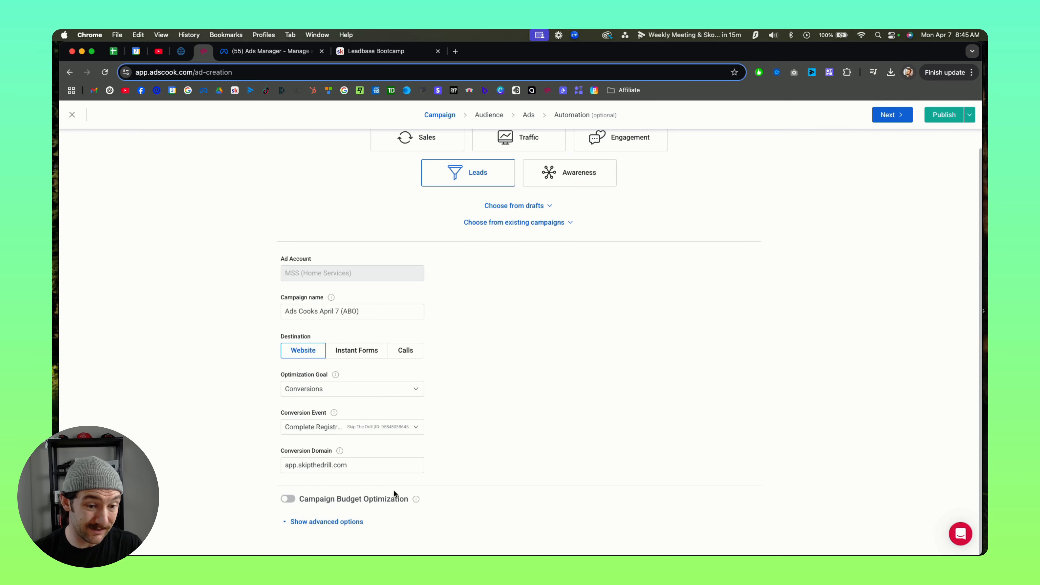
# Step: Show the campaign's advanced options, try Housing as the special ad category, and settle on Credit
pyautogui.click(354, 517)
pyautogui.scroll(-6, 543, 381)
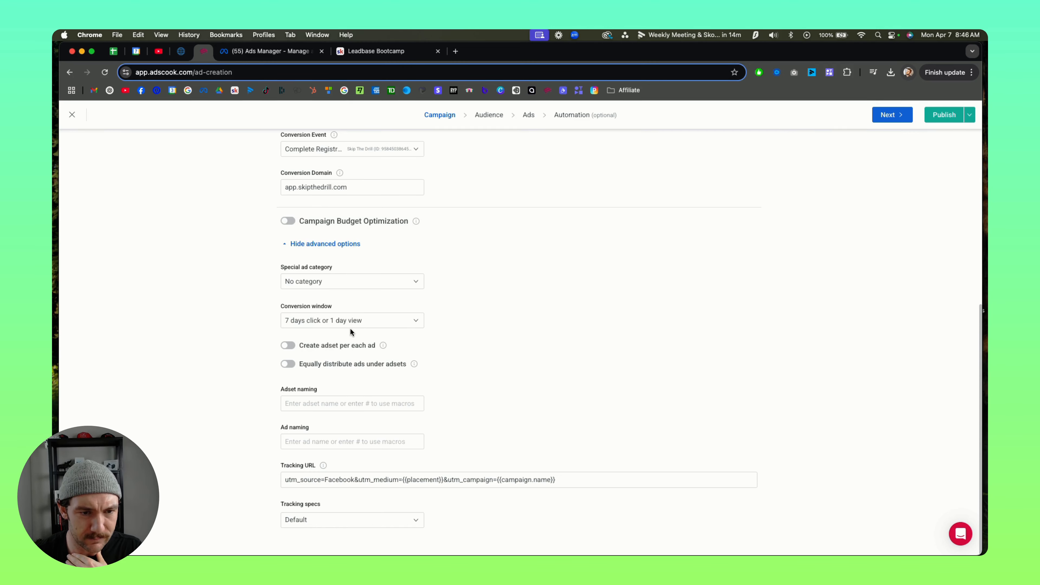
pyautogui.click(310, 283)
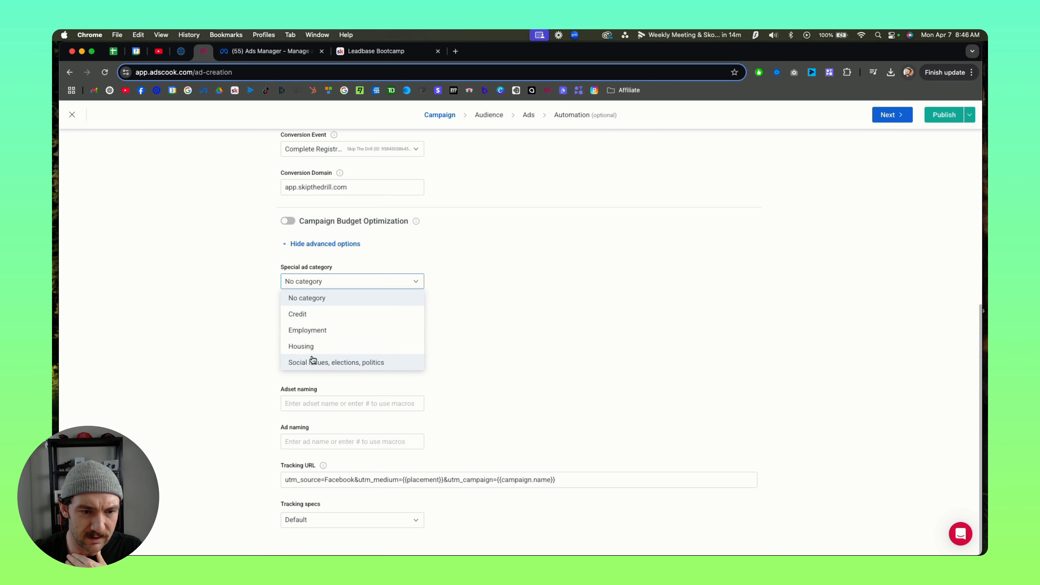
pyautogui.click(309, 347)
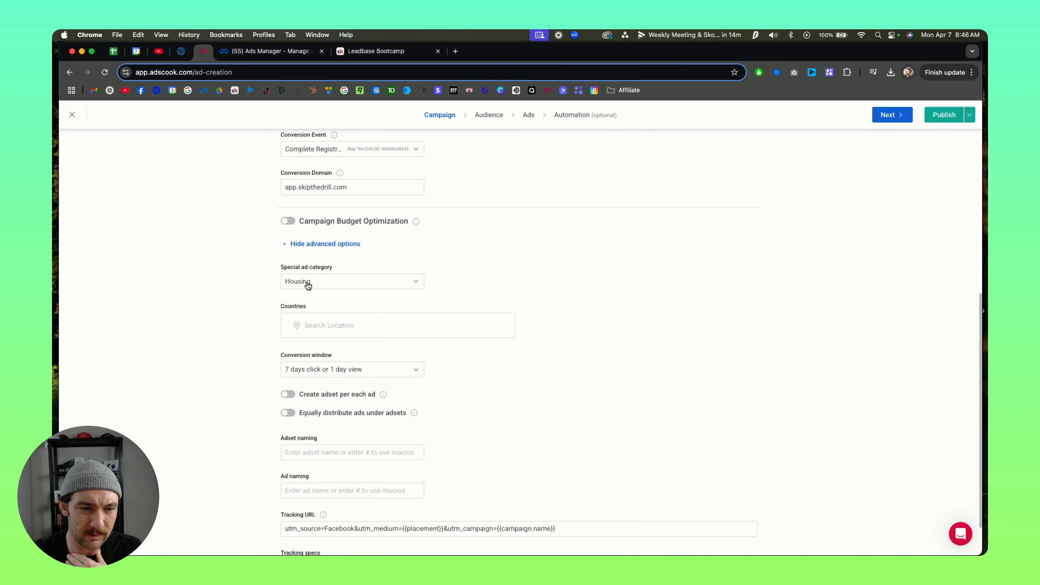
pyautogui.click(336, 286)
pyautogui.click(318, 312)
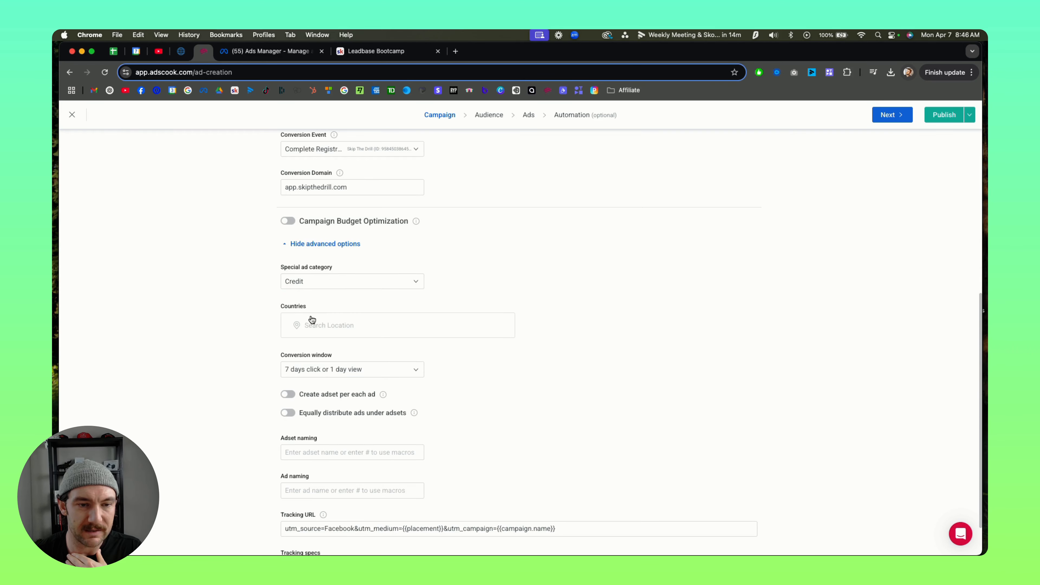
# Step: Search the special ad category's countries for "united" and add United States
pyautogui.scroll(-2, 369, 360)
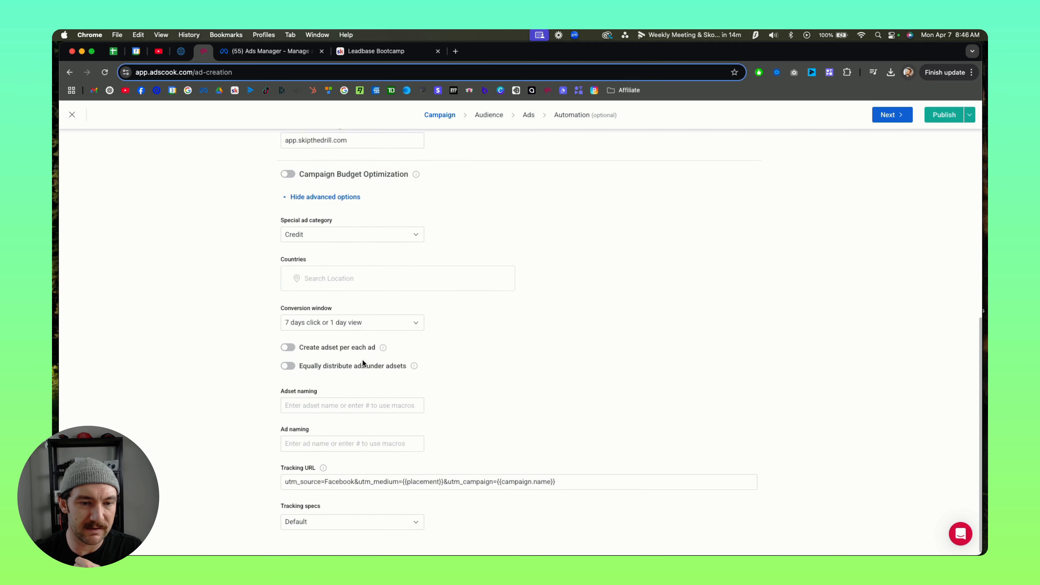
pyautogui.click(303, 277)
pyautogui.write('united')
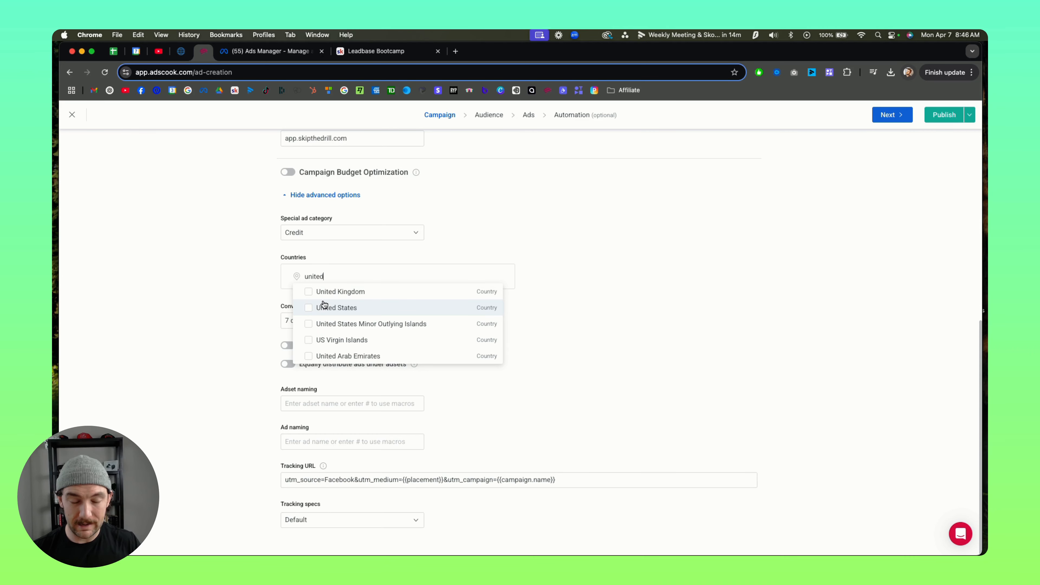
pyautogui.click(323, 308)
pyautogui.click(580, 258)
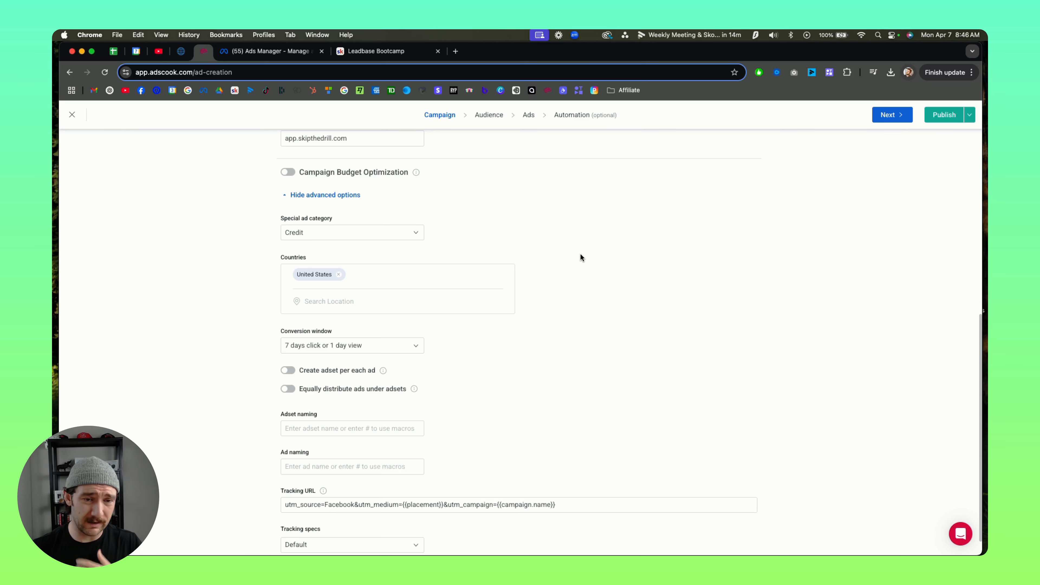
pyautogui.scroll(-2, 571, 257)
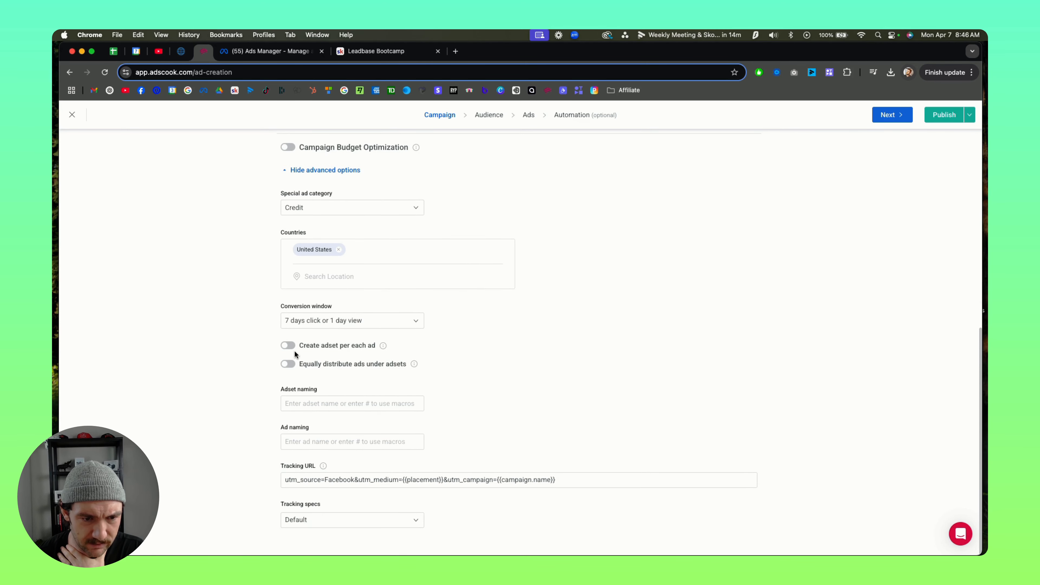
# Step: Enable creating a separate ad set for each ad in the campaign's advanced options
pyautogui.click(287, 347)
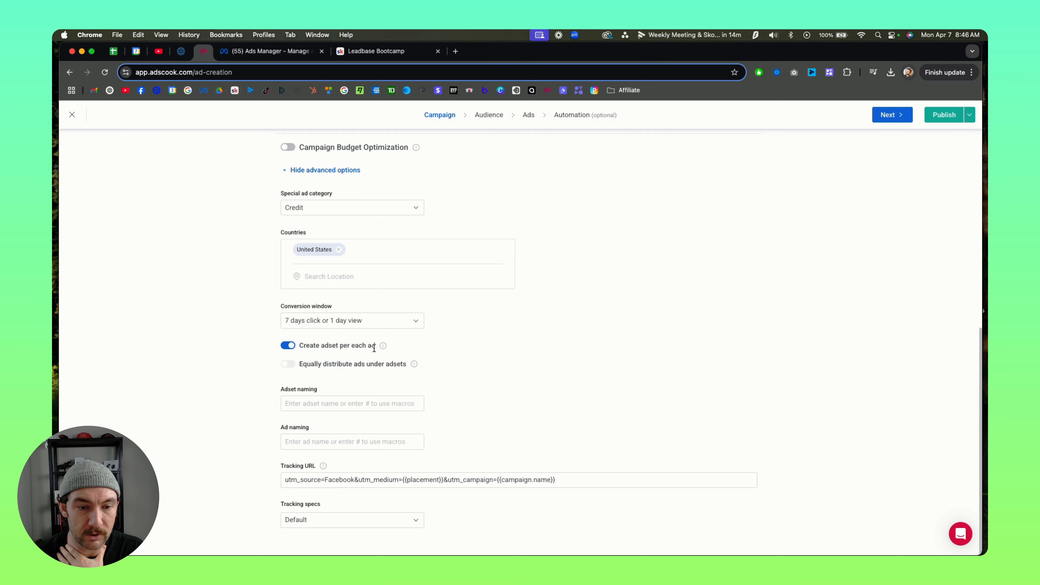
pyautogui.moveTo(384, 346)
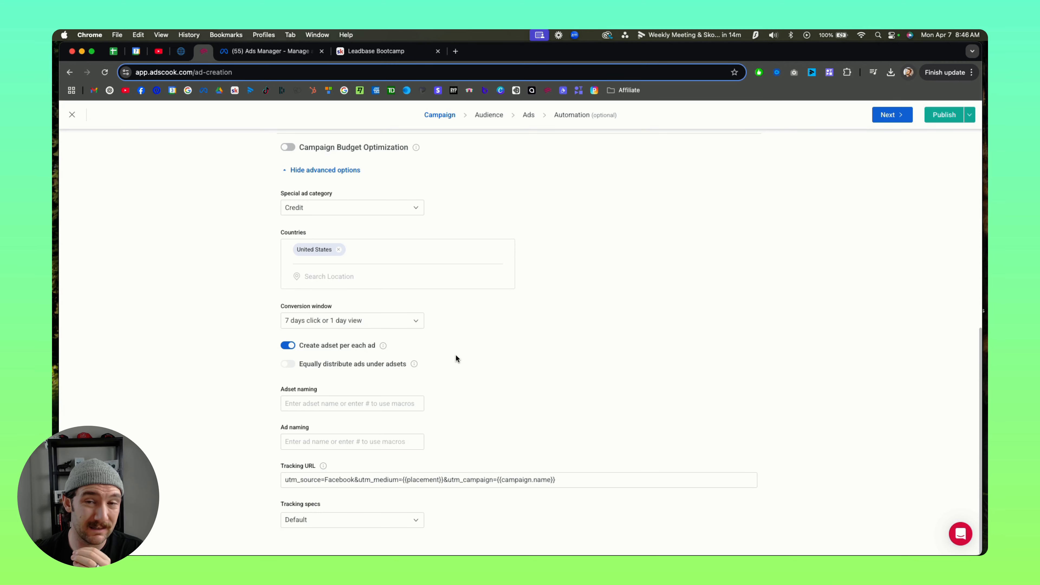
pyautogui.scroll(10, 455, 355)
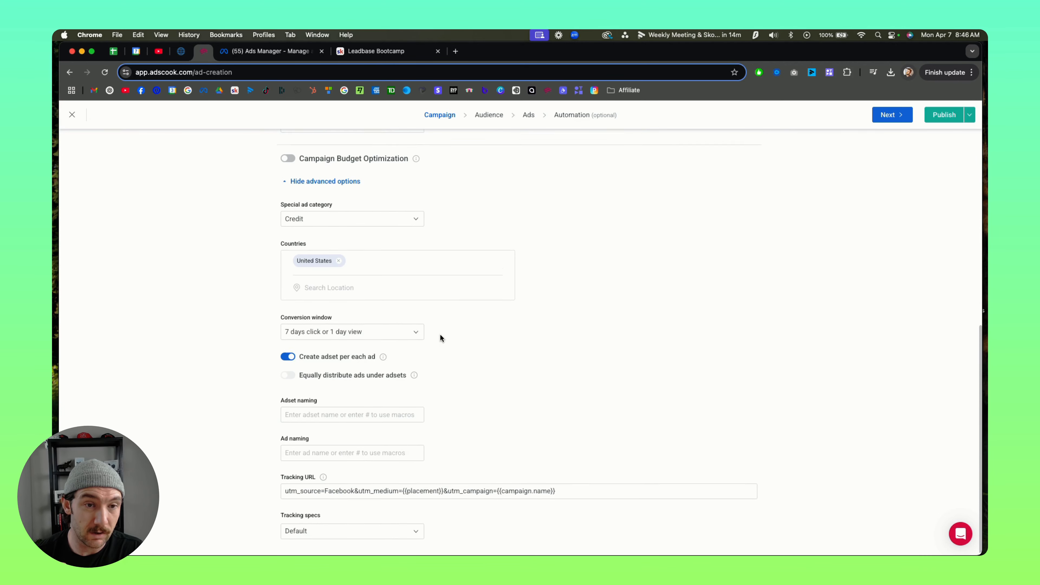
pyautogui.scroll(-10, 435, 287)
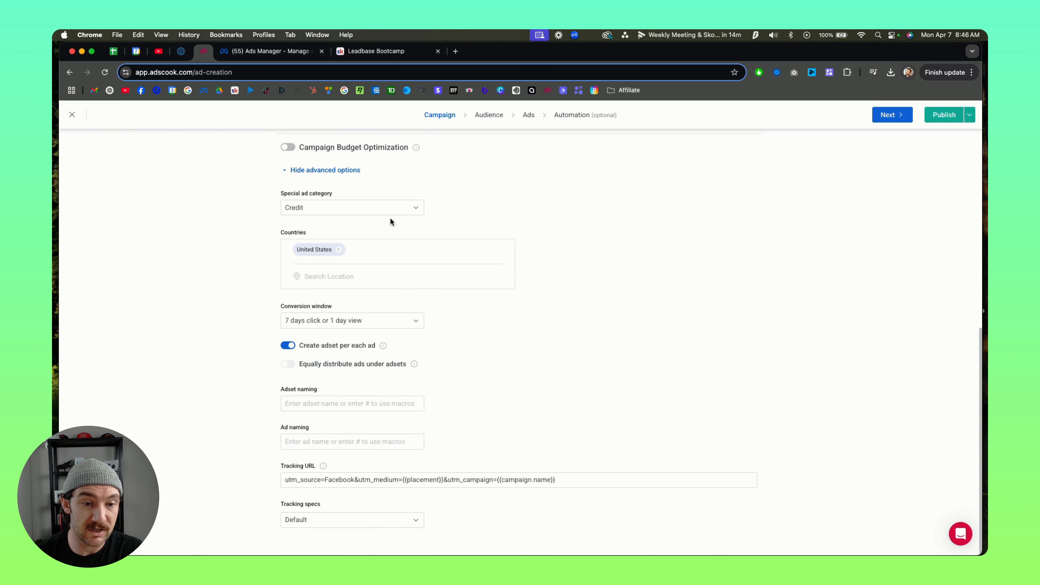
pyautogui.moveTo(416, 365)
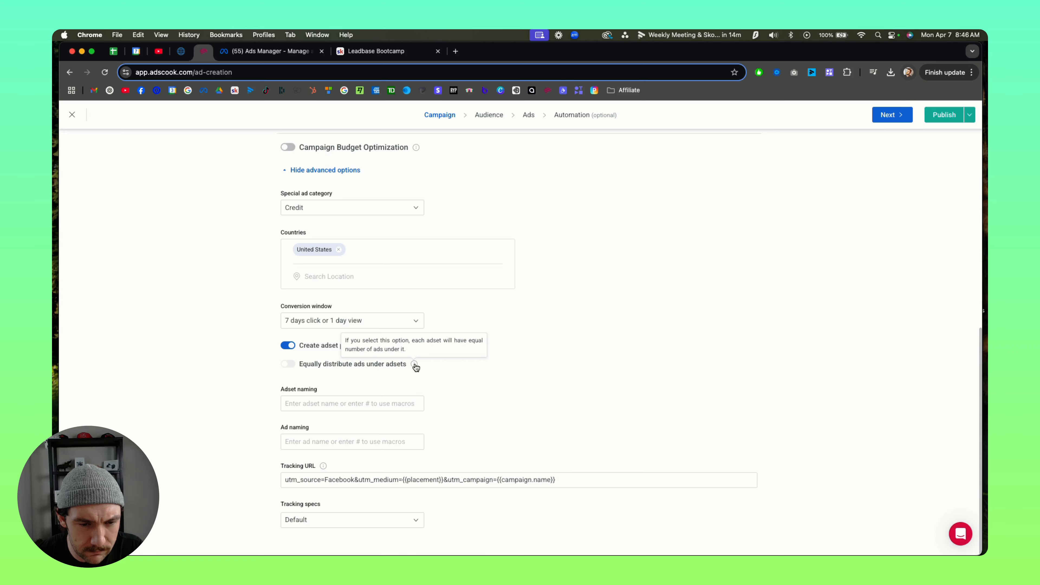
# Step: Try the #creative_type# macro as the campaign's ad set naming
pyautogui.click(318, 405)
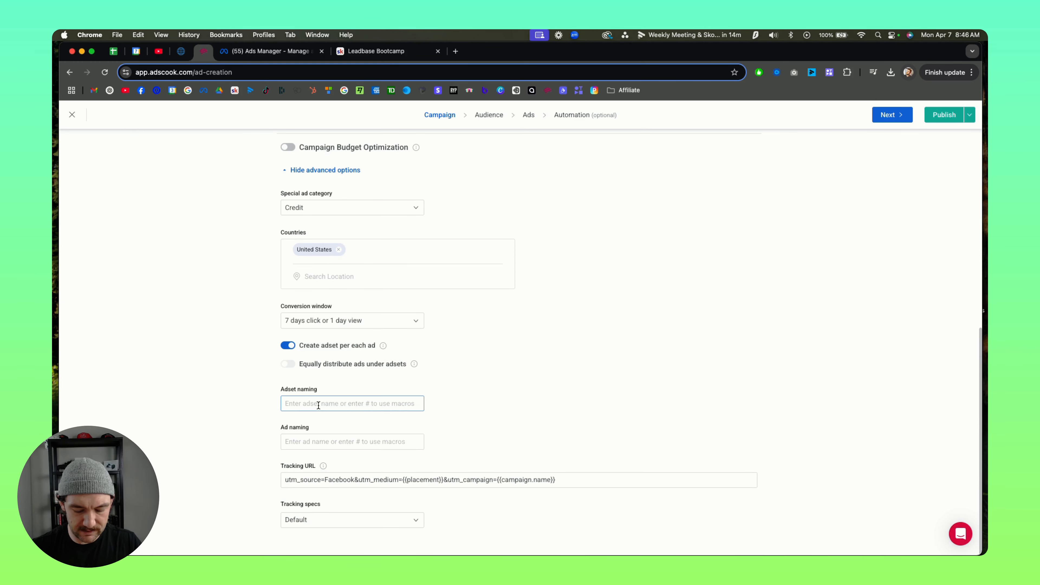
pyautogui.write('Ad')
pyautogui.press('BackSpace')
pyautogui.press('BackSpace')
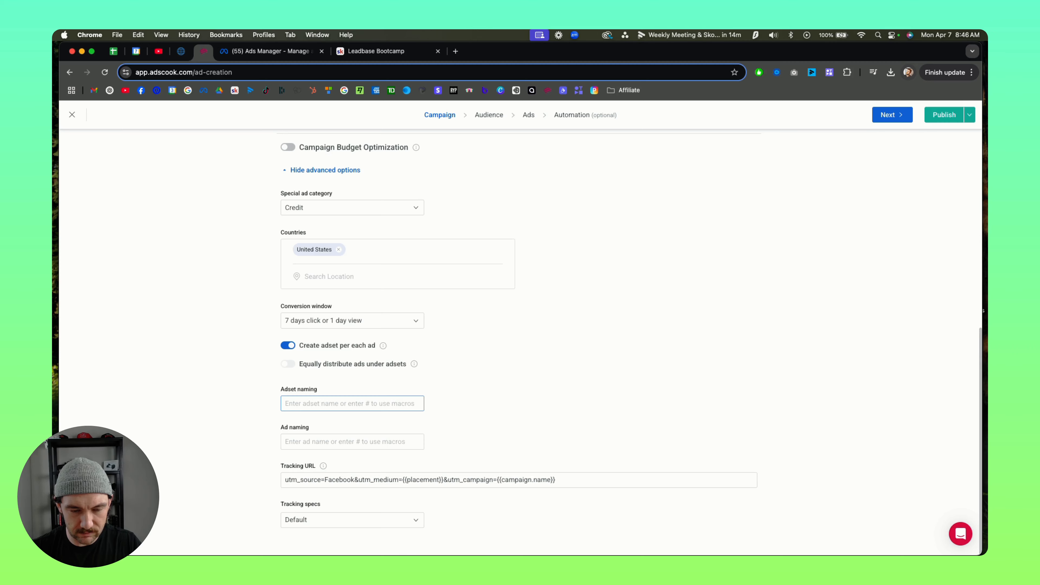
pyautogui.write('#')
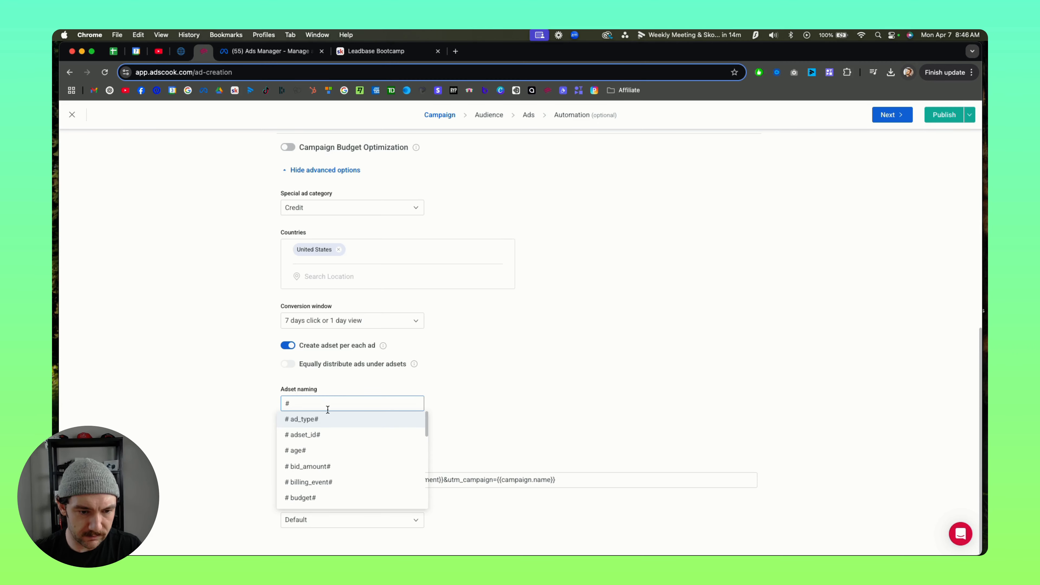
pyautogui.scroll(-2, 335, 461)
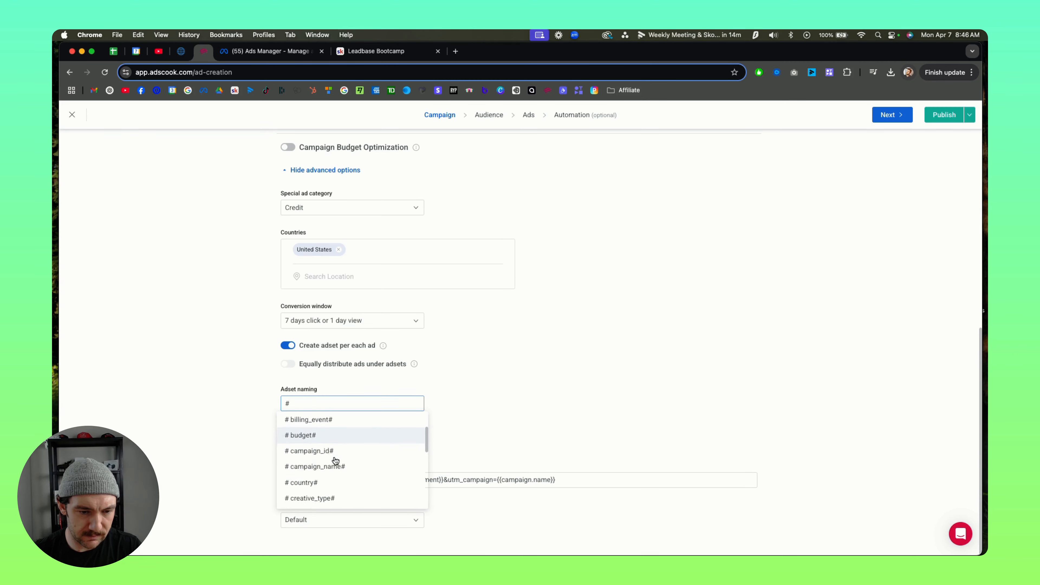
pyautogui.scroll(-4, 336, 455)
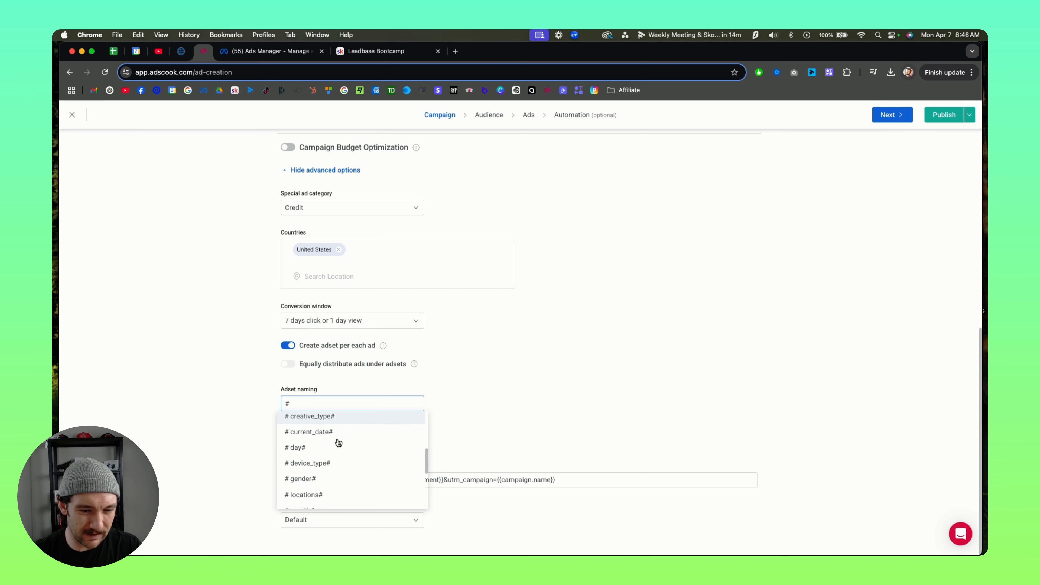
pyautogui.scroll(1, 343, 432)
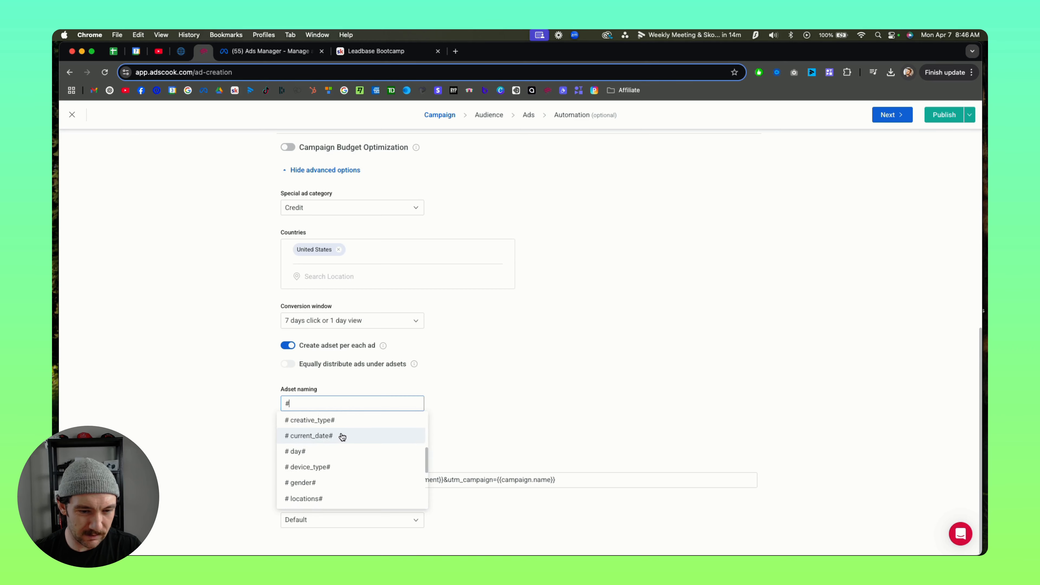
pyautogui.click(339, 422)
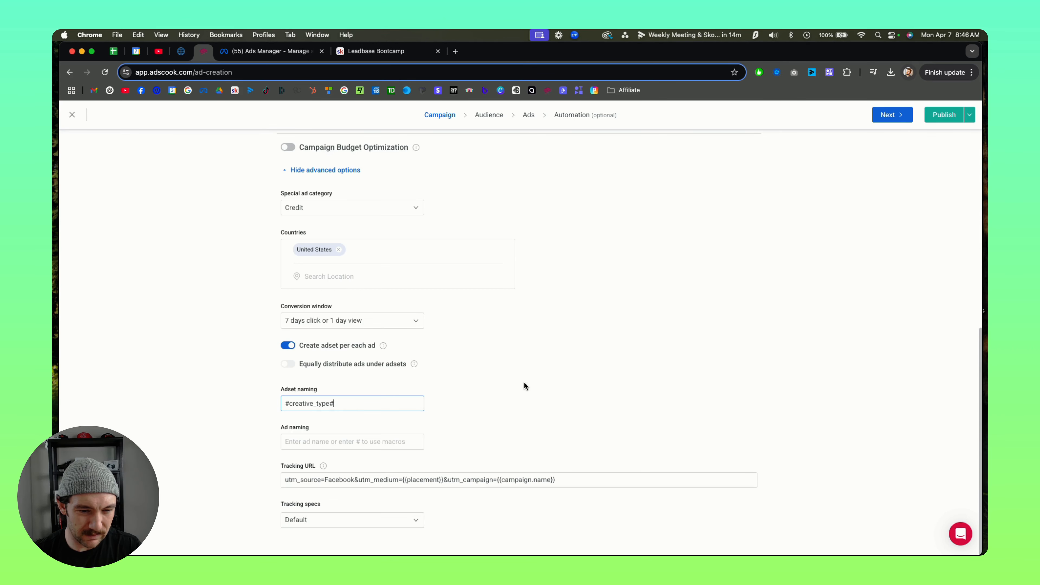
# Step: Replace the campaign's ad set naming with the plain text "Adset"
pyautogui.tripleClick(374, 404)
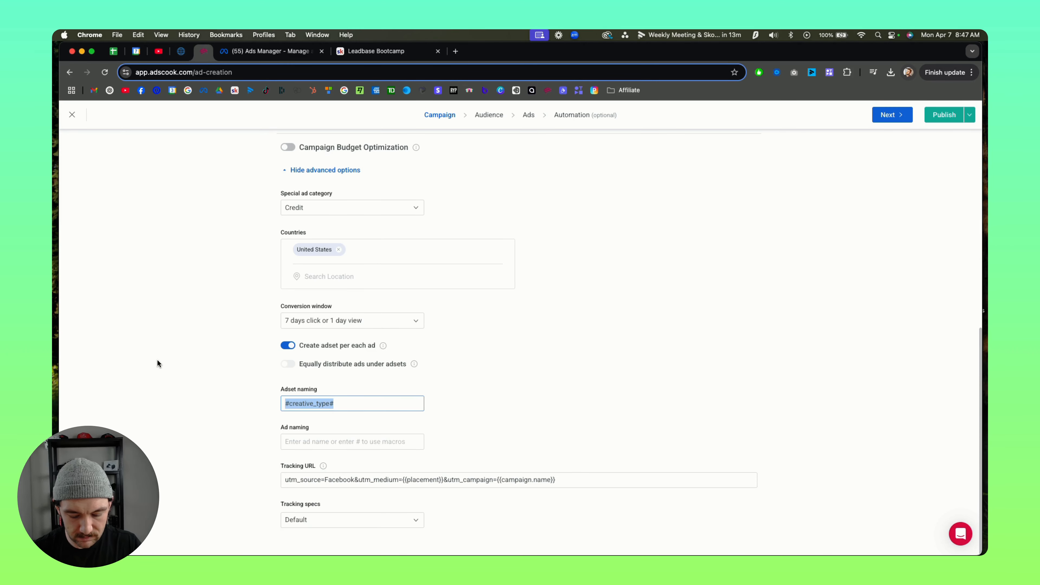
pyautogui.write('Adset')
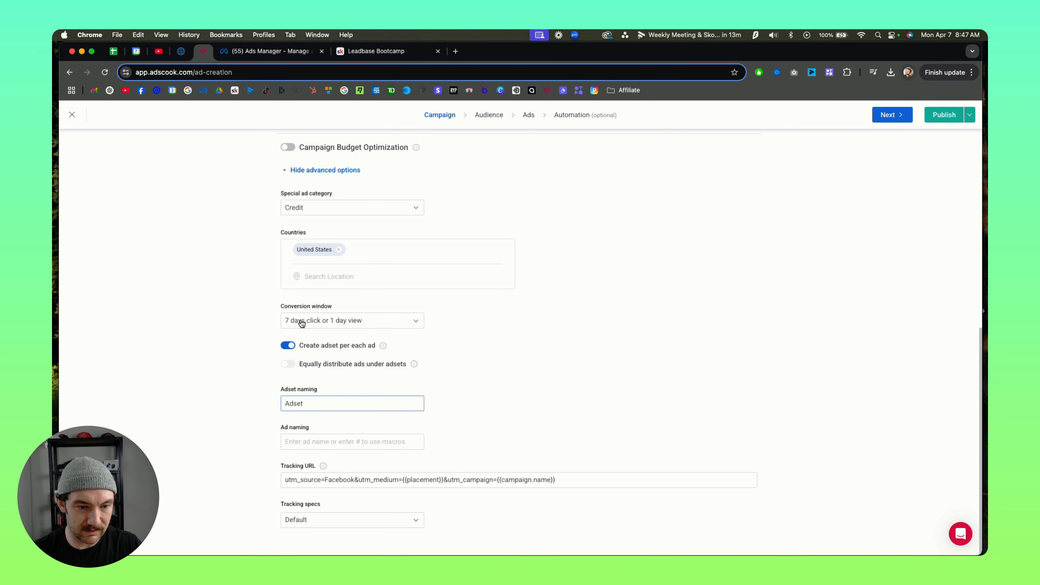
pyautogui.click(497, 383)
# Step: Set the campaign's ad naming to the #ad_id# macro
pyautogui.click(372, 448)
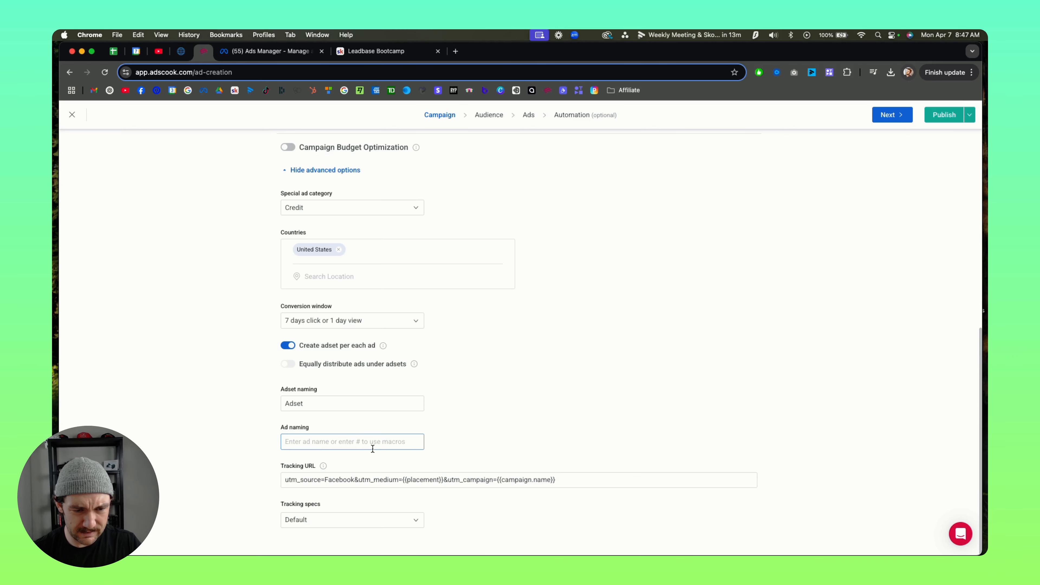
pyautogui.write('#')
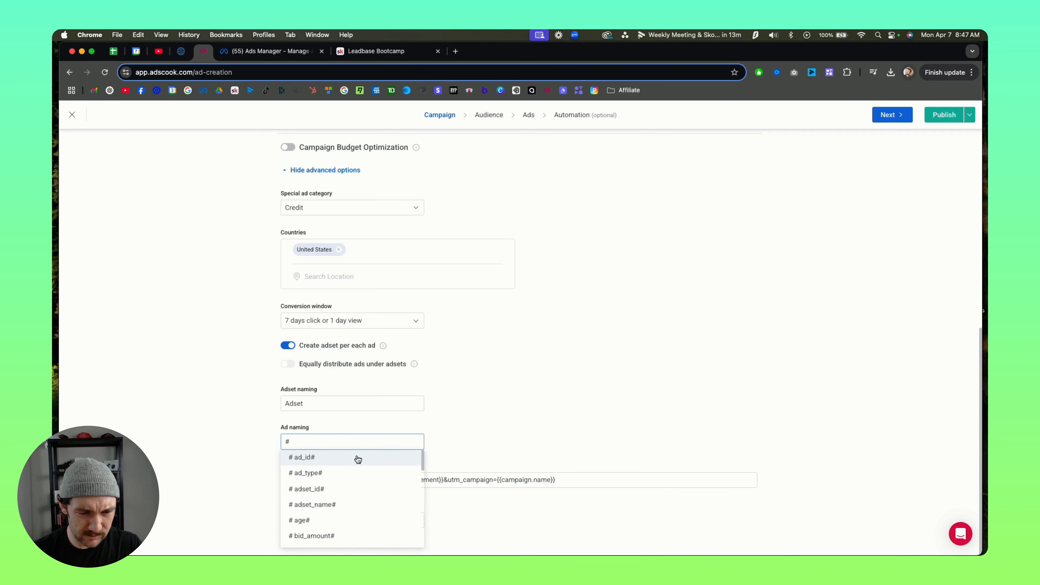
pyautogui.click(341, 462)
pyautogui.click(467, 441)
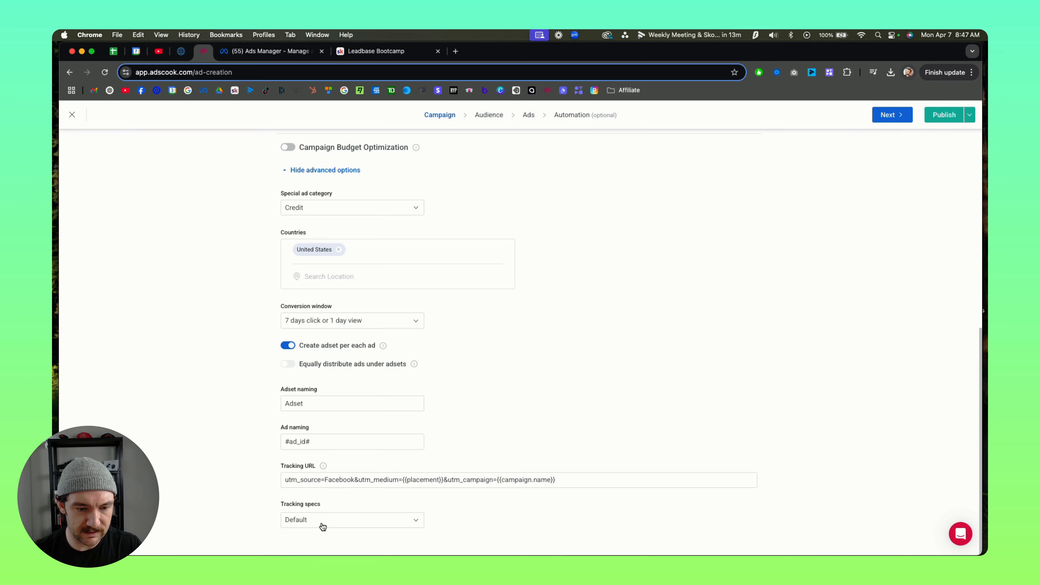
# Step: Review the campaign settings from the objective and conversion fields through to the naming and tracking options
pyautogui.scroll(5, 470, 334)
pyautogui.scroll(-5, 438, 409)
pyautogui.scroll(3, 473, 405)
pyautogui.scroll(8, 475, 368)
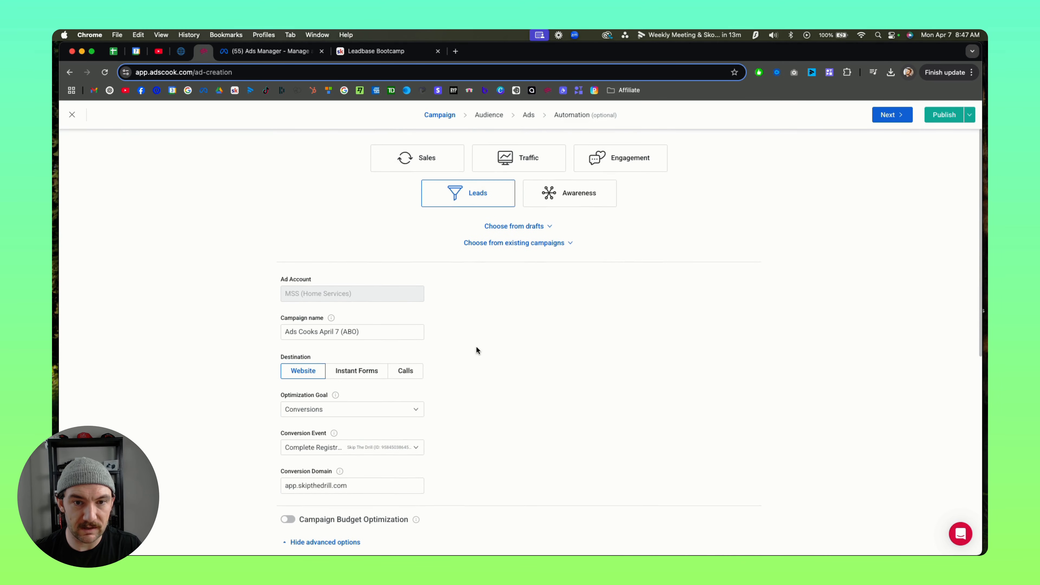
pyautogui.scroll(-10, 369, 451)
pyautogui.scroll(9, 415, 433)
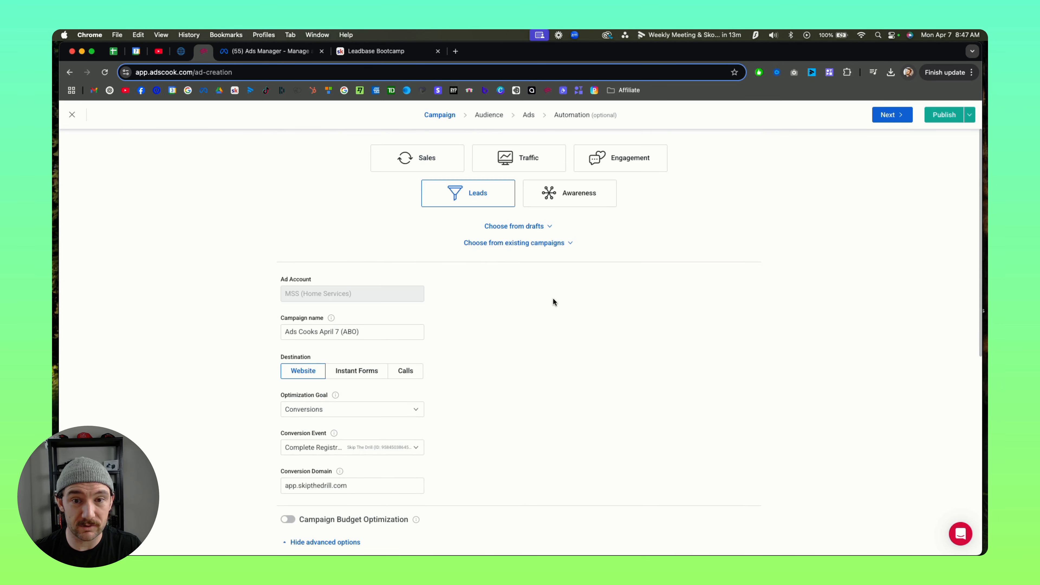
pyautogui.scroll(-9, 467, 405)
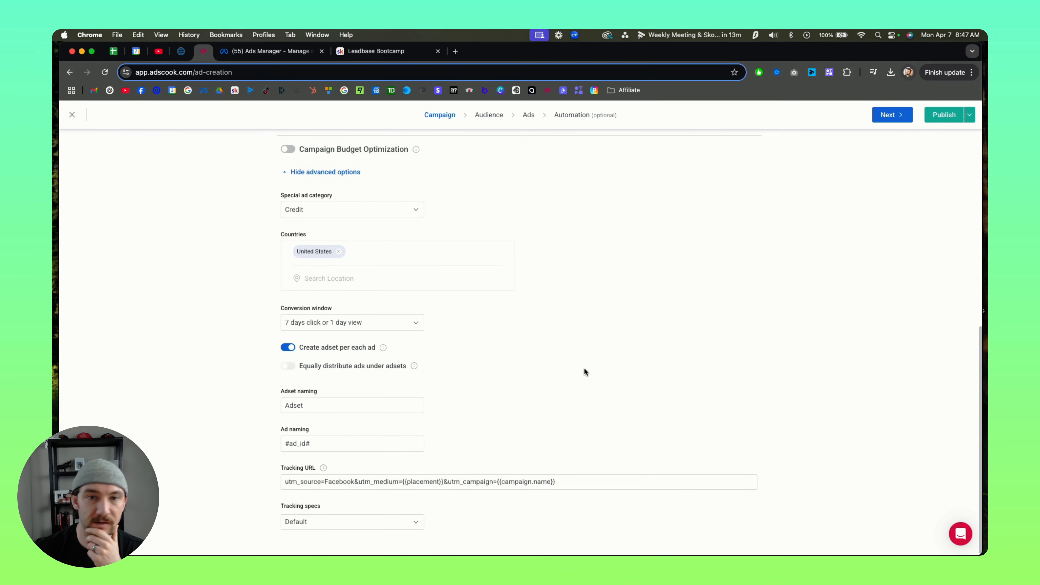
pyautogui.scroll(9, 542, 276)
# Step: Go to the audience stage, search locations for "north", and add North Carolina as the target location
pyautogui.click(492, 121)
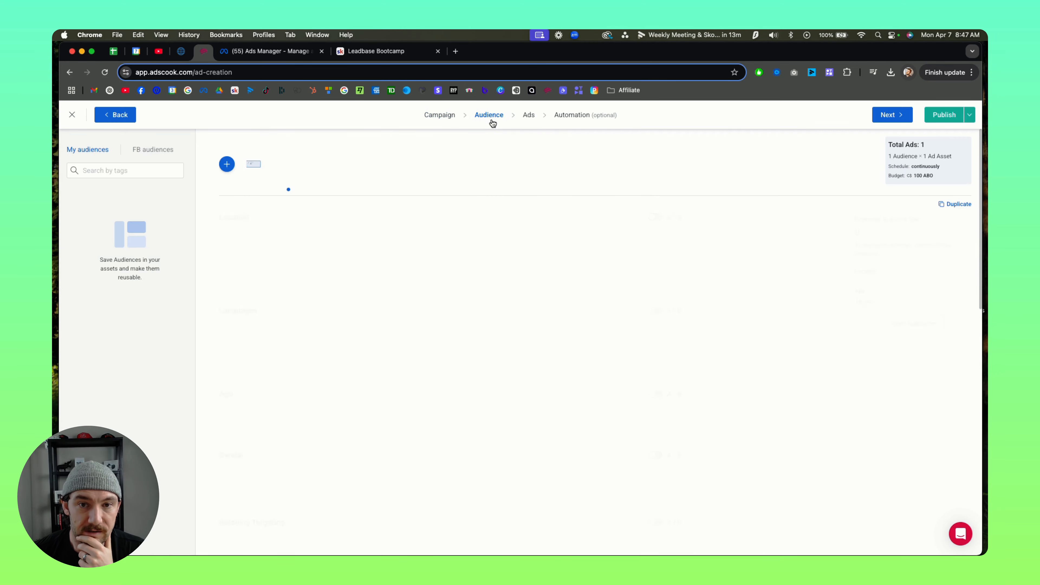
pyautogui.click(306, 253)
pyautogui.write('north')
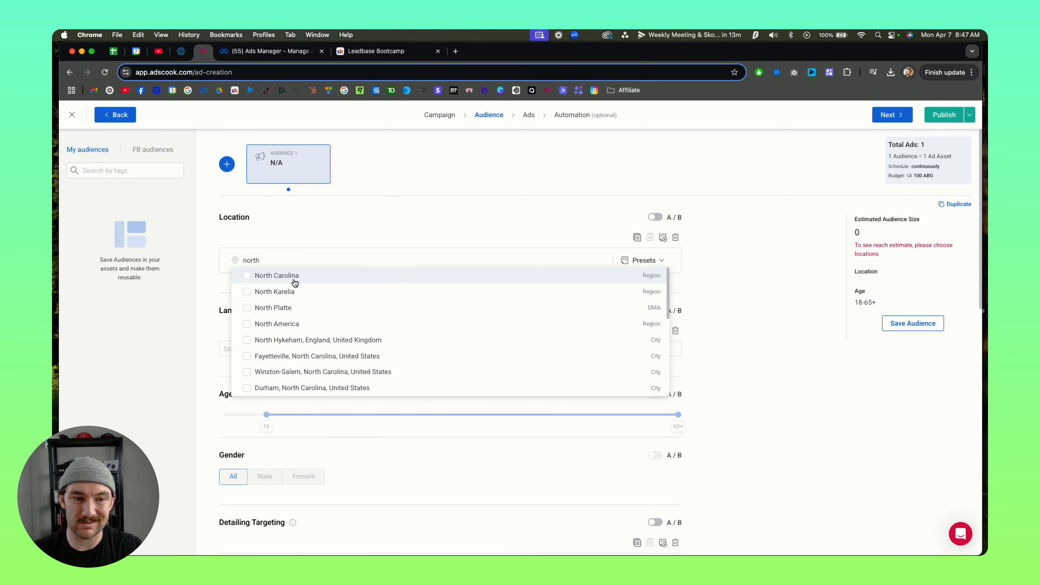
pyautogui.click(293, 274)
pyautogui.click(725, 314)
pyautogui.scroll(-3, 671, 340)
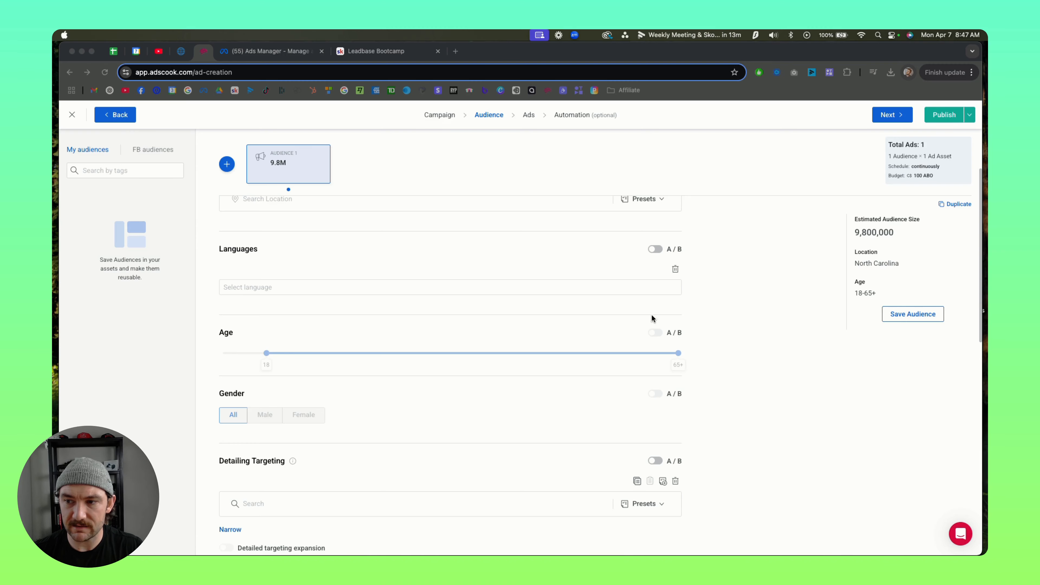
pyautogui.scroll(1, 349, 324)
pyautogui.scroll(3, 348, 324)
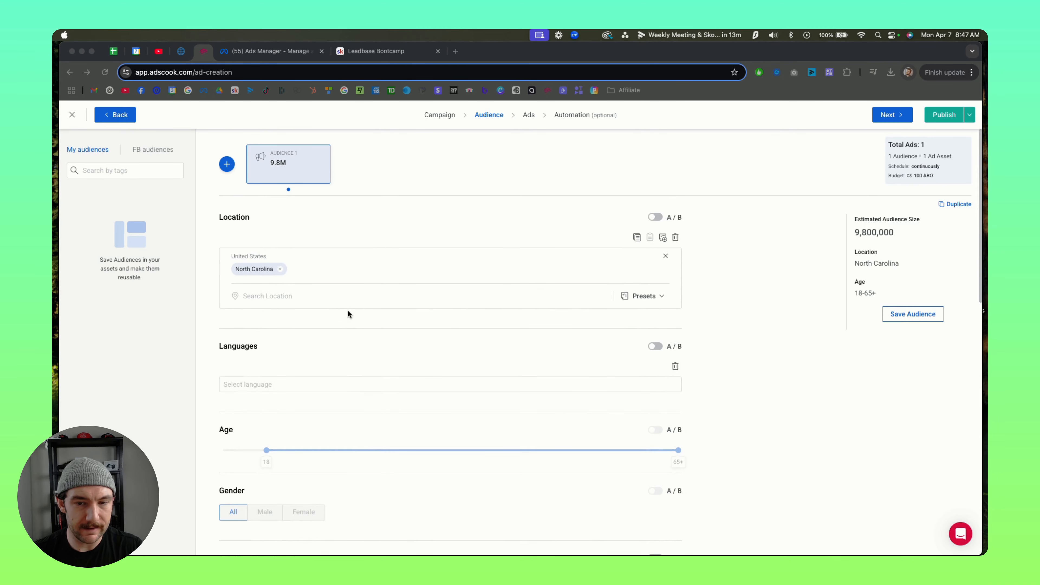
# Step: Set the audience's daily budget to C$50
pyautogui.scroll(-4, 348, 313)
pyautogui.scroll(-5, 322, 381)
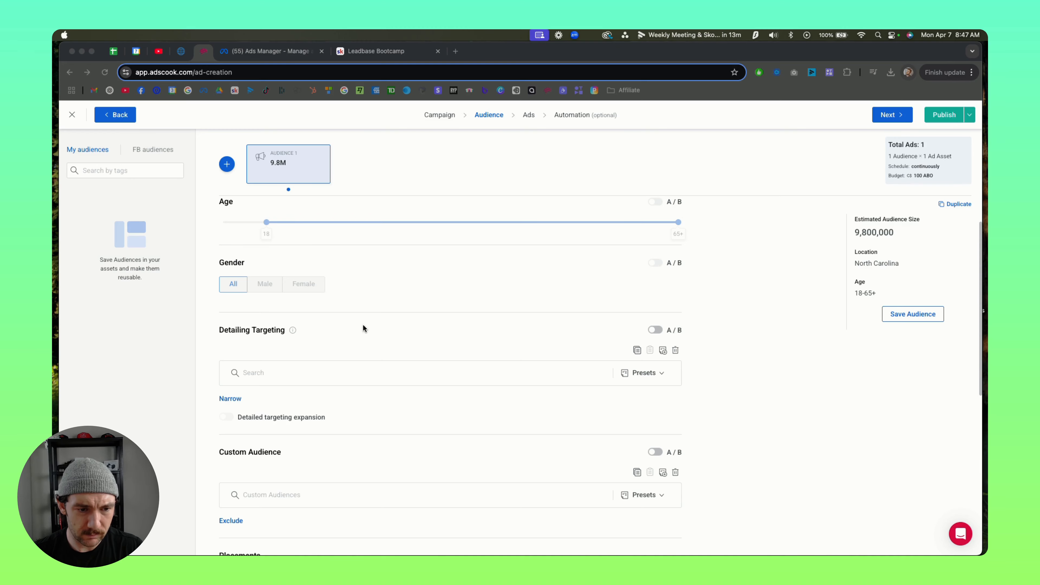
pyautogui.scroll(-3, 362, 328)
pyautogui.scroll(-1, 462, 342)
pyautogui.scroll(-3, 392, 365)
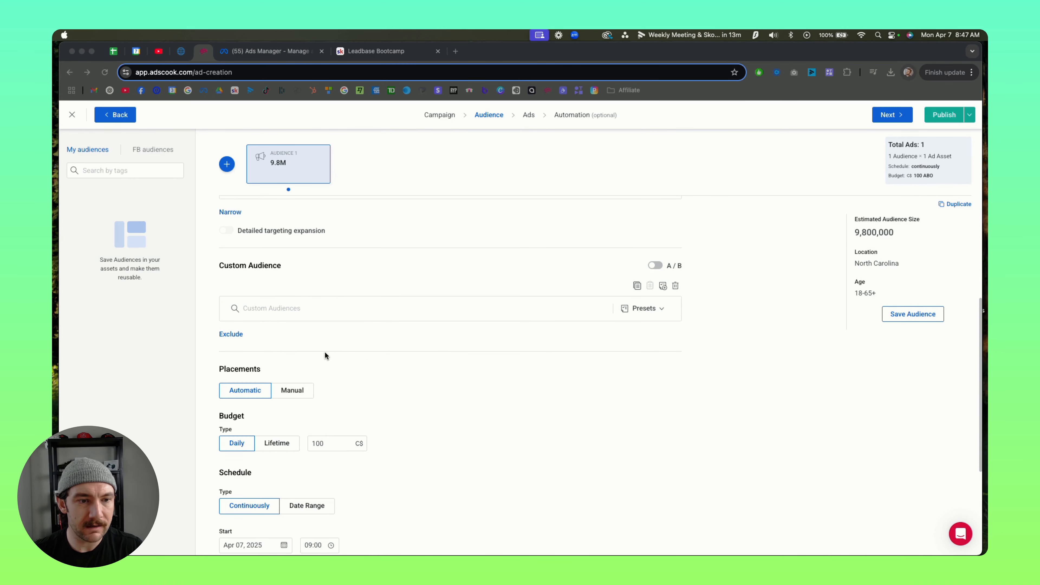
pyautogui.scroll(-4, 325, 354)
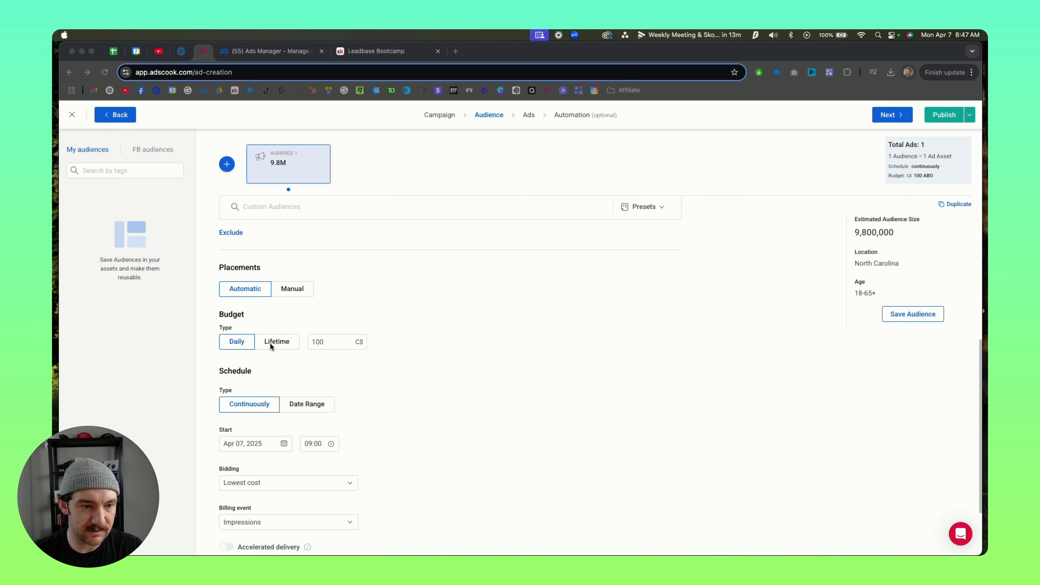
pyautogui.scroll(-2, 272, 348)
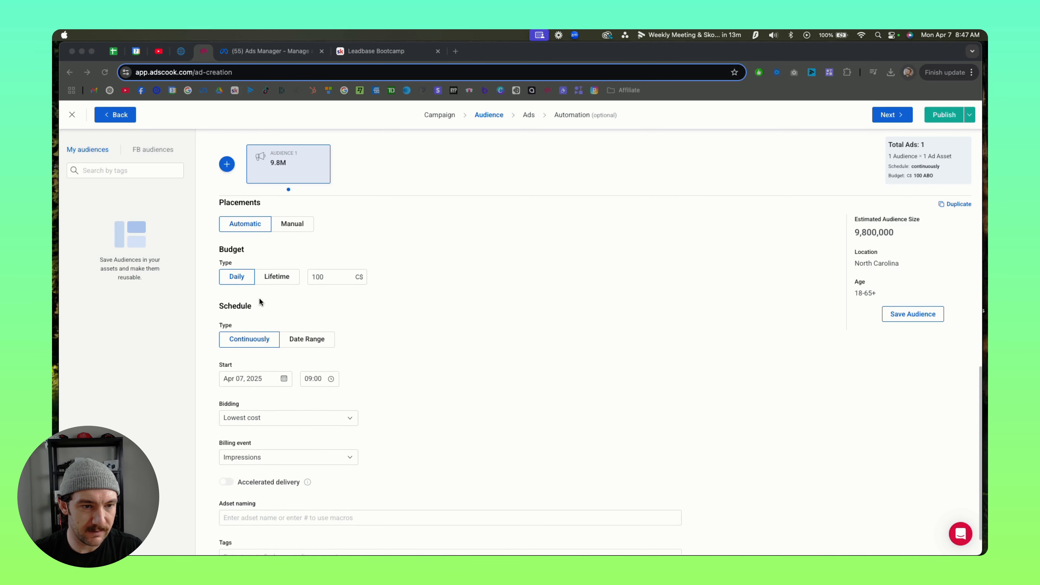
pyautogui.click(327, 277)
pyautogui.doubleClick(327, 277)
pyautogui.write('50')
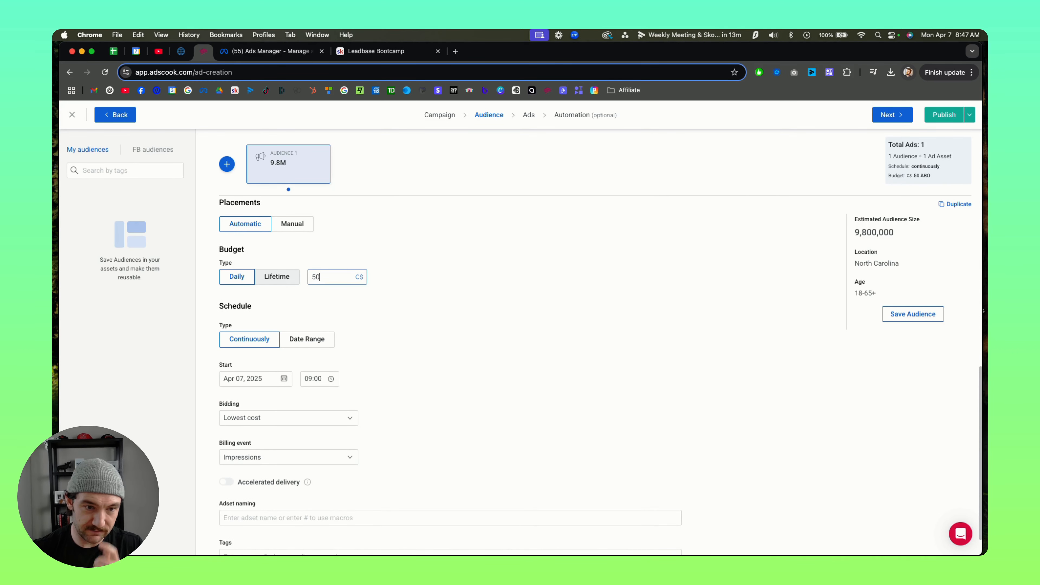
pyautogui.scroll(-1, 417, 261)
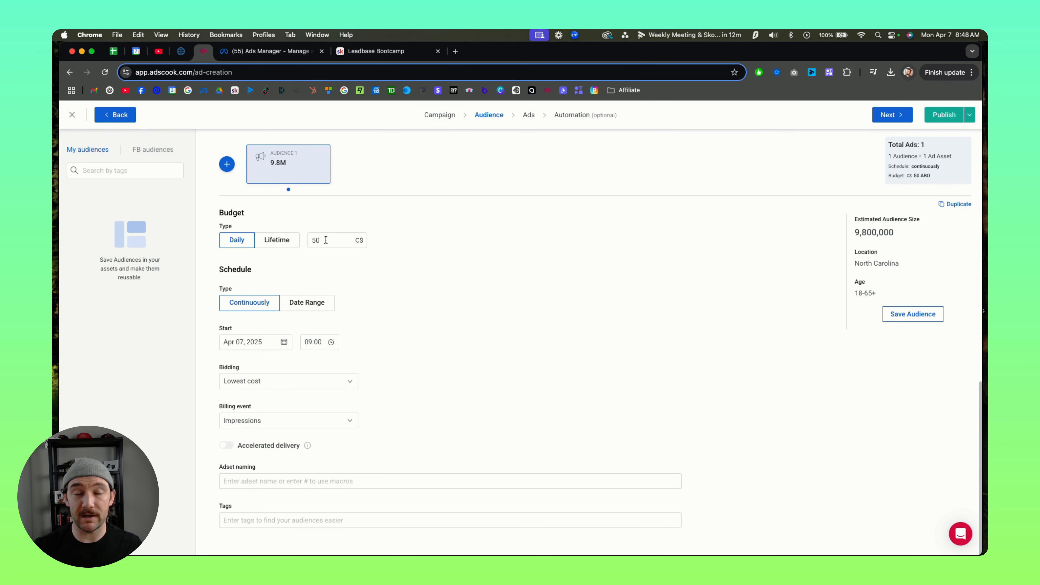
pyautogui.moveTo(326, 240); pyautogui.dragTo(296, 241)
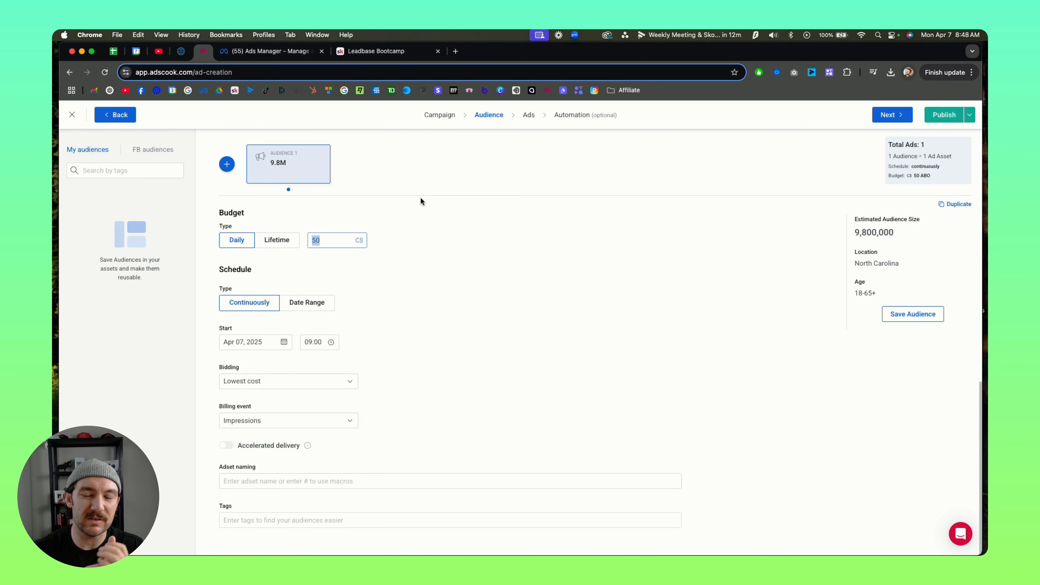
pyautogui.click(477, 181)
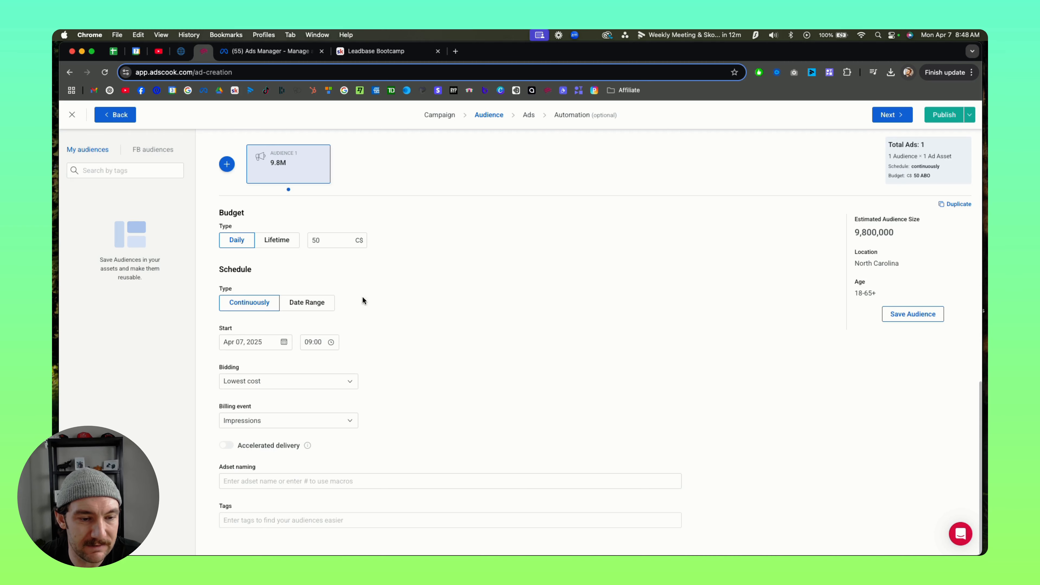
# Step: Set the audience's ad set naming to the #adset_id# macro
pyautogui.click(275, 482)
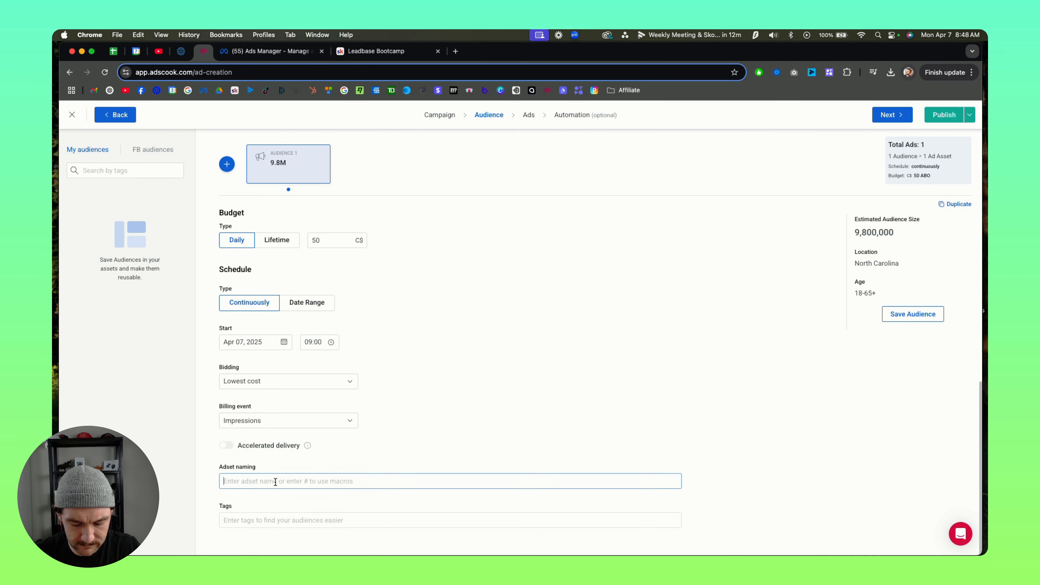
pyautogui.write('adse')
pyautogui.press('BackSpace')
pyautogui.press('BackSpace')
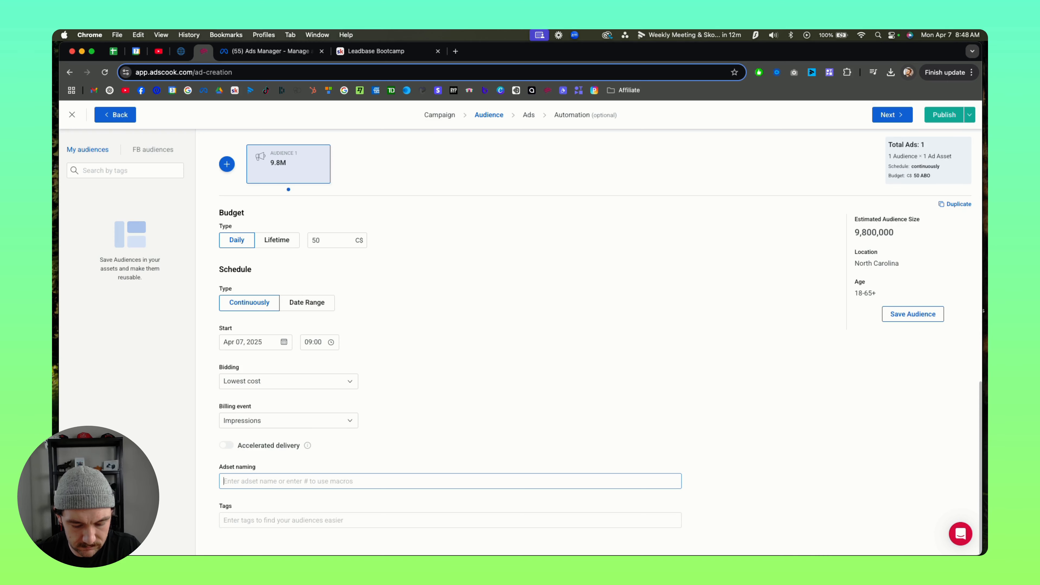
pyautogui.write('#')
pyautogui.click(266, 394)
pyautogui.click(456, 338)
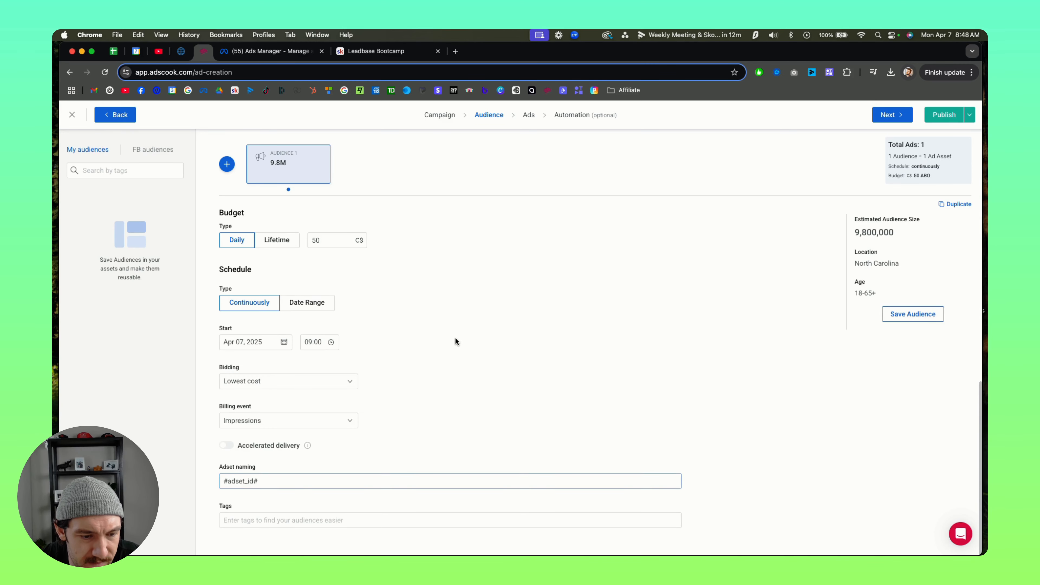
# Step: Move on from the audience to the ads stage and look over the AD 1 settings
pyautogui.click(255, 523)
pyautogui.click(527, 116)
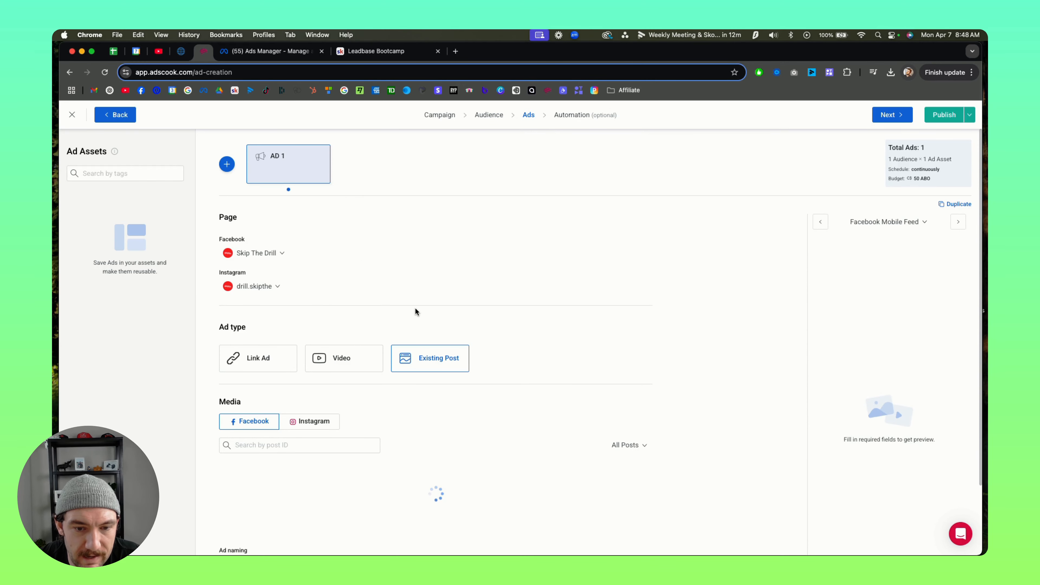
pyautogui.scroll(-3, 416, 311)
pyautogui.scroll(1, 286, 399)
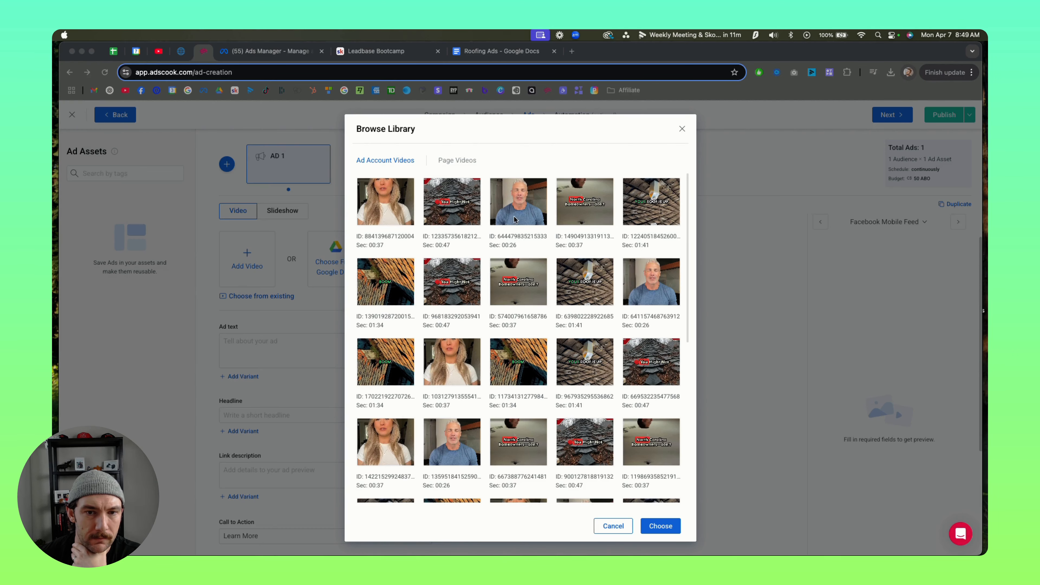
# Step: Select the first six roofing videos in the ad account video library for AD 1
pyautogui.click(400, 211)
pyautogui.click(459, 217)
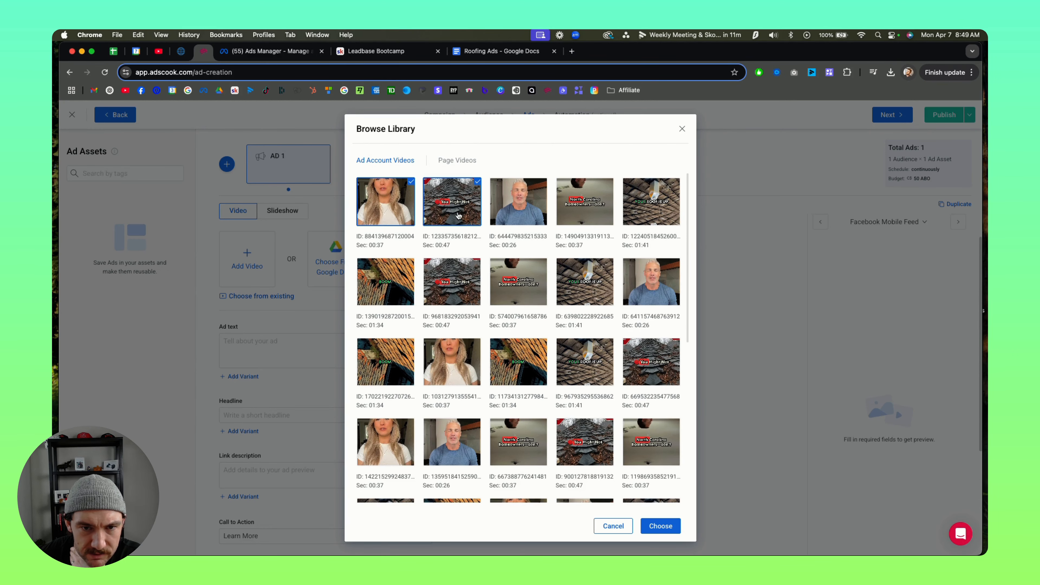
pyautogui.click(508, 215)
pyautogui.click(583, 207)
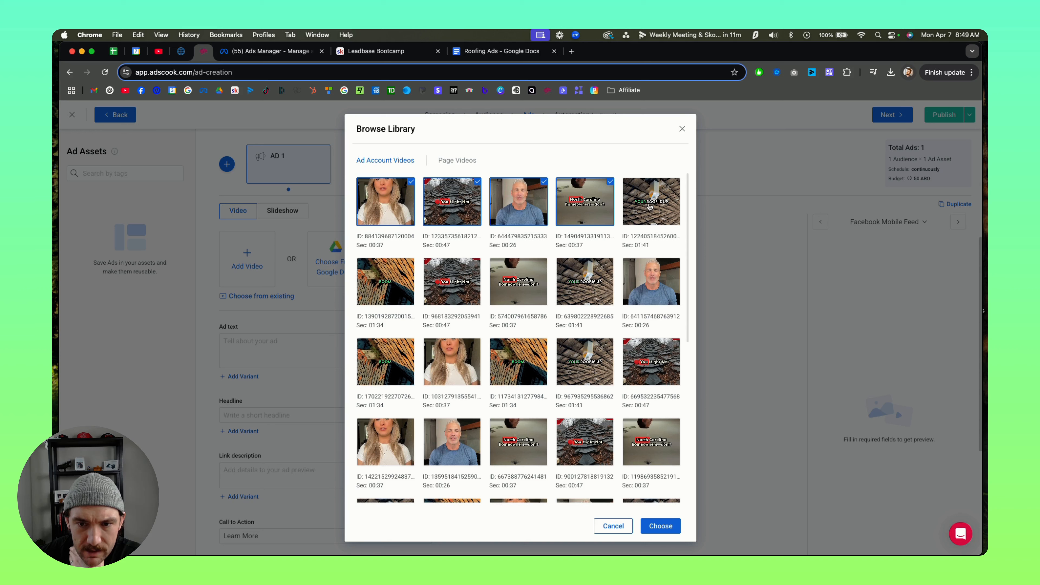
pyautogui.click(650, 207)
pyautogui.click(391, 284)
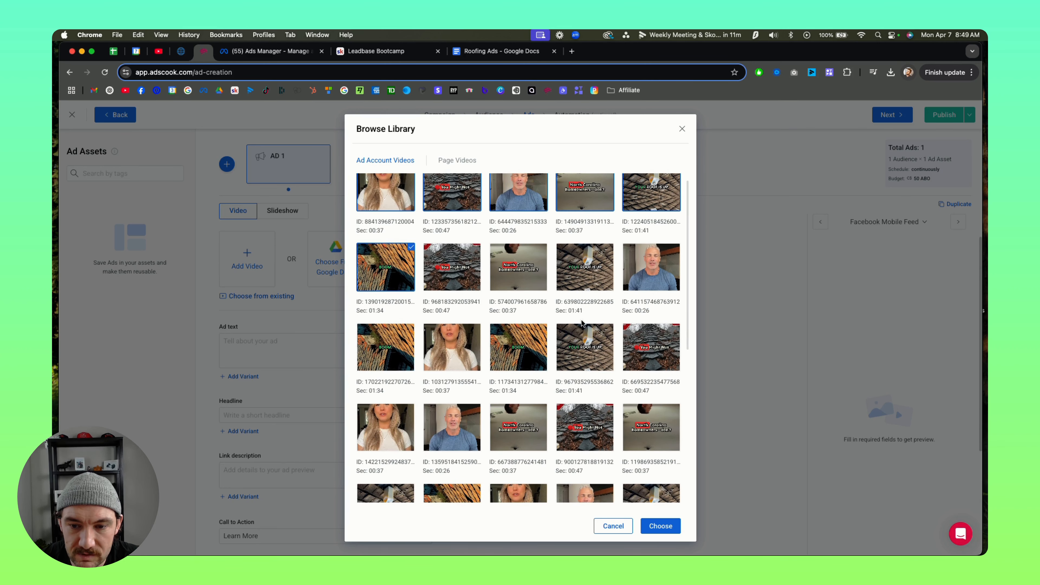
pyautogui.scroll(-1, 582, 345)
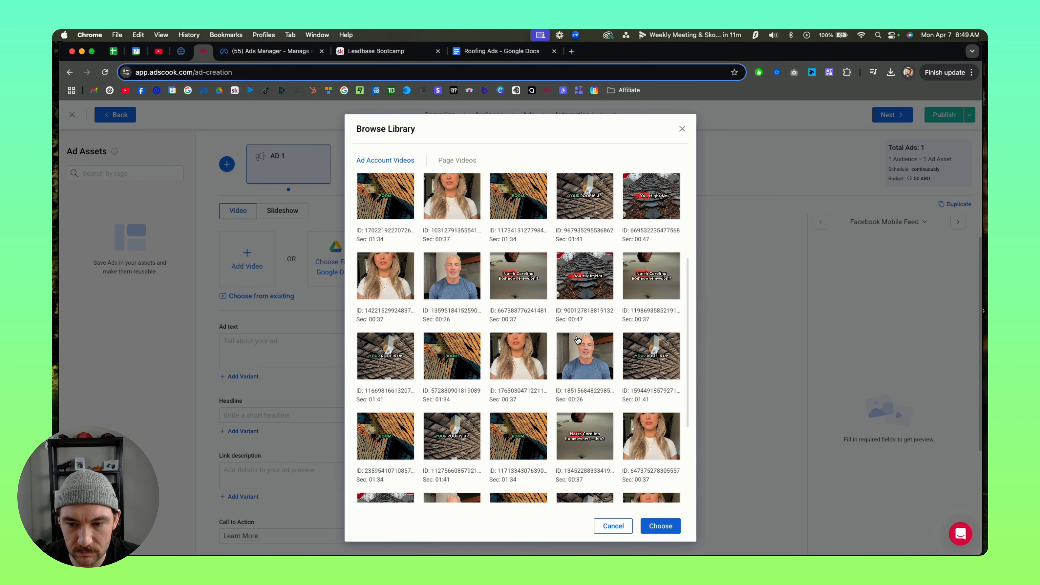
pyautogui.scroll(1, 575, 336)
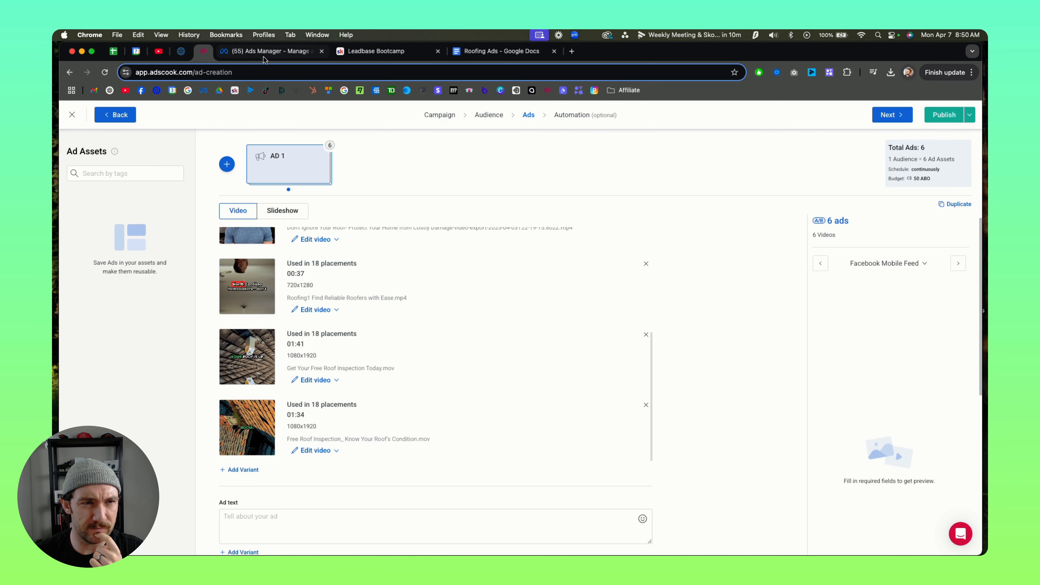
# Step: Switch to the Roofing Ads document and copy the Ad #1 body, from "Is Your Roof Trying to Tell You Something?" through the Get Started Now line
pyautogui.click(183, 53)
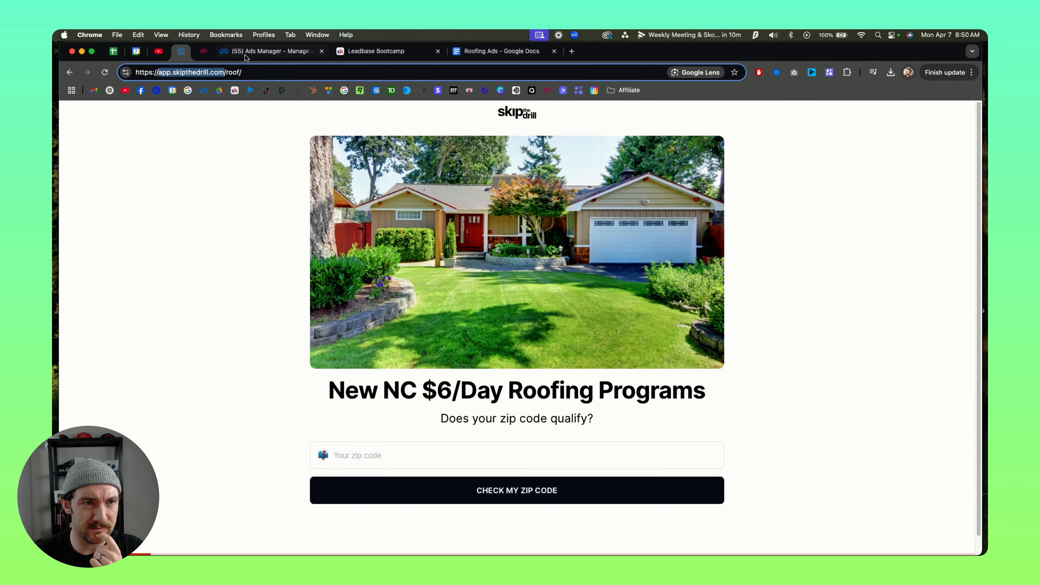
pyautogui.click(244, 56)
pyautogui.click(496, 51)
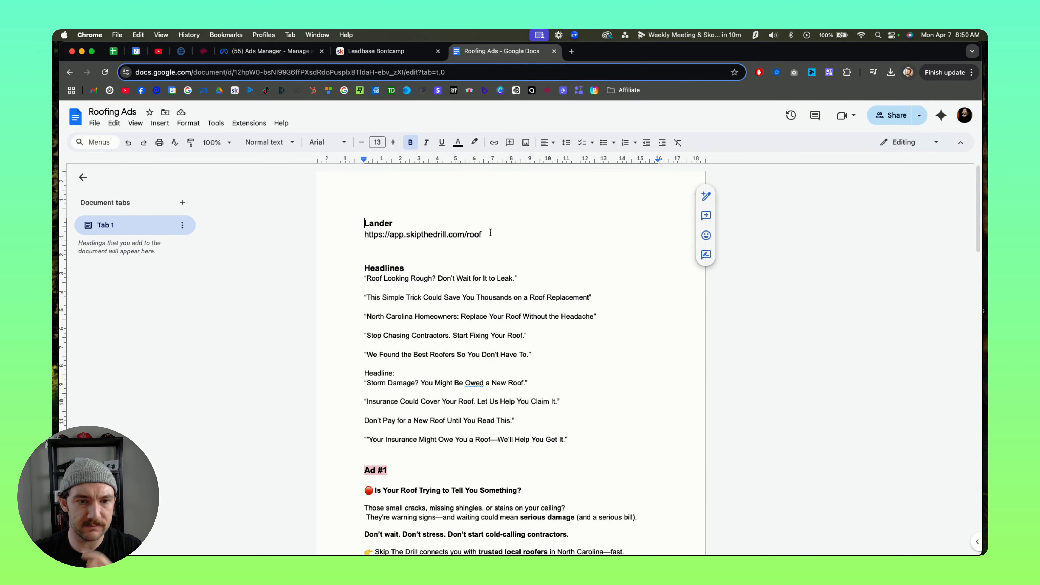
pyautogui.scroll(-3, 475, 233)
pyautogui.scroll(-2, 476, 234)
pyautogui.scroll(-1, 577, 451)
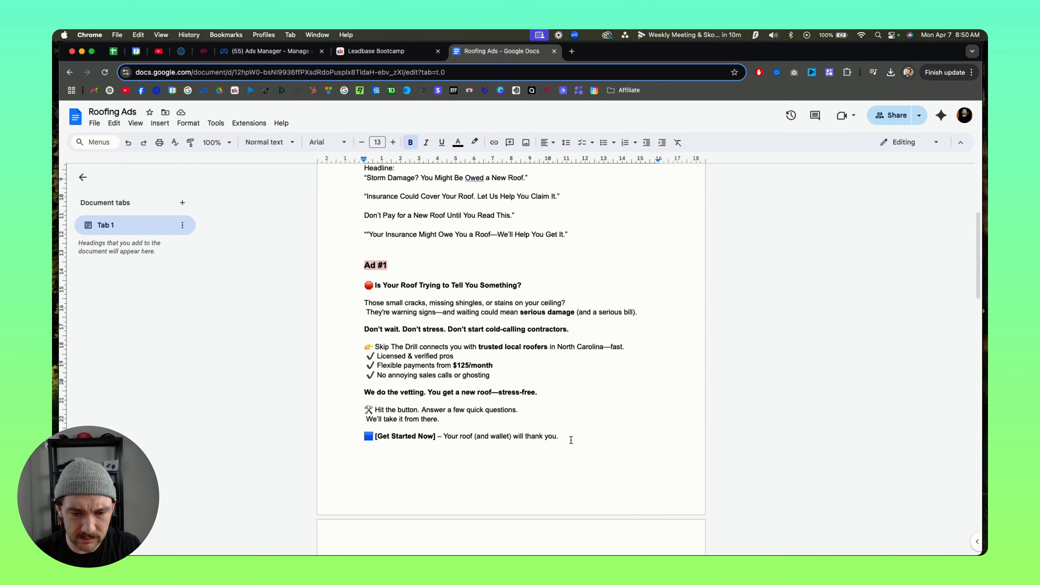
pyautogui.moveTo(577, 450); pyautogui.dragTo(363, 285)
pyautogui.press('super+c')
# Step: Return to Adscook, close the Leadbase Bootcamp page, and paste the copied Ad #1 body as the ad text
pyautogui.click(305, 57)
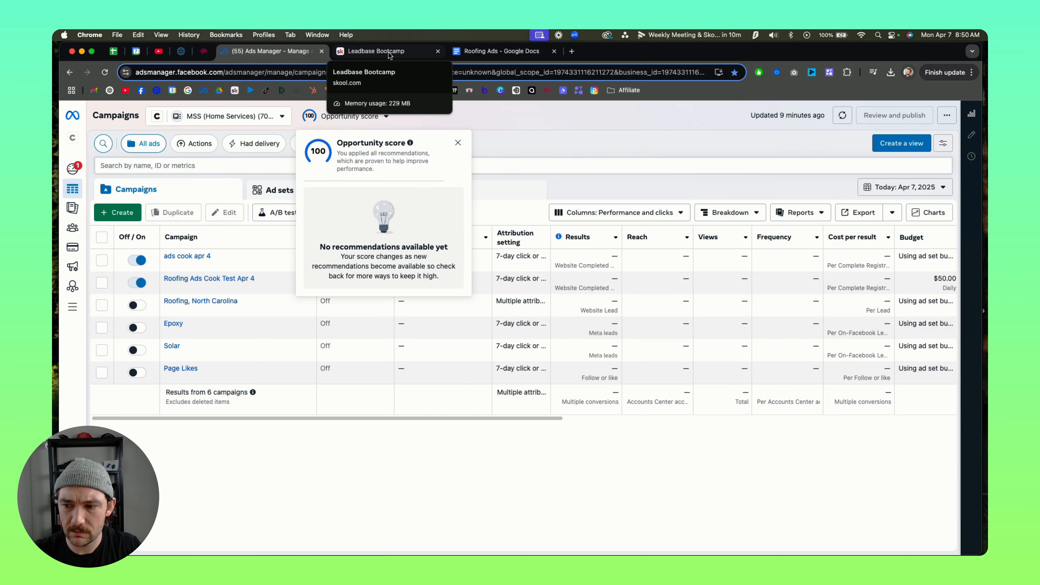
pyautogui.click(203, 50)
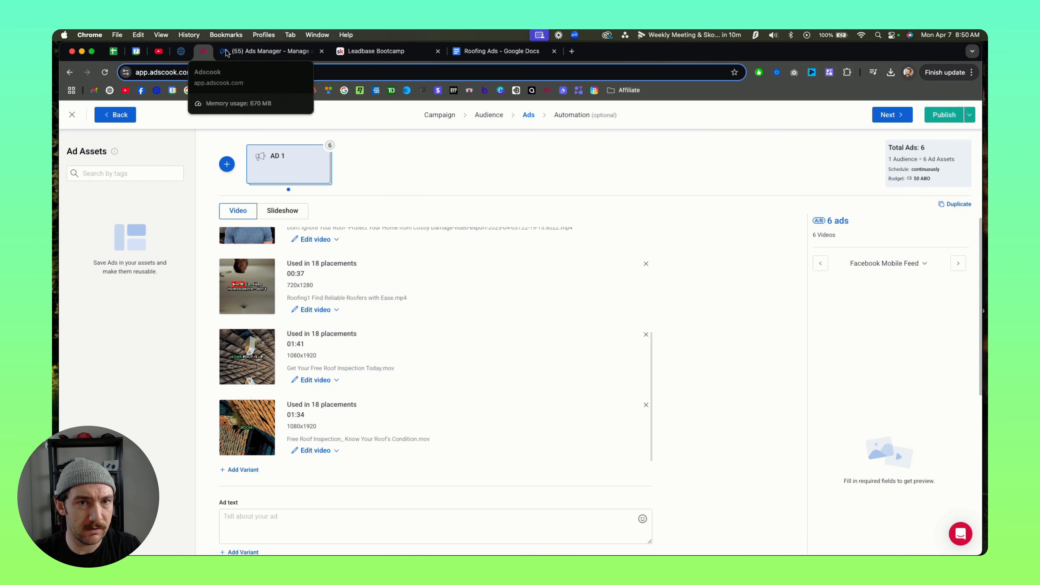
pyautogui.click(438, 51)
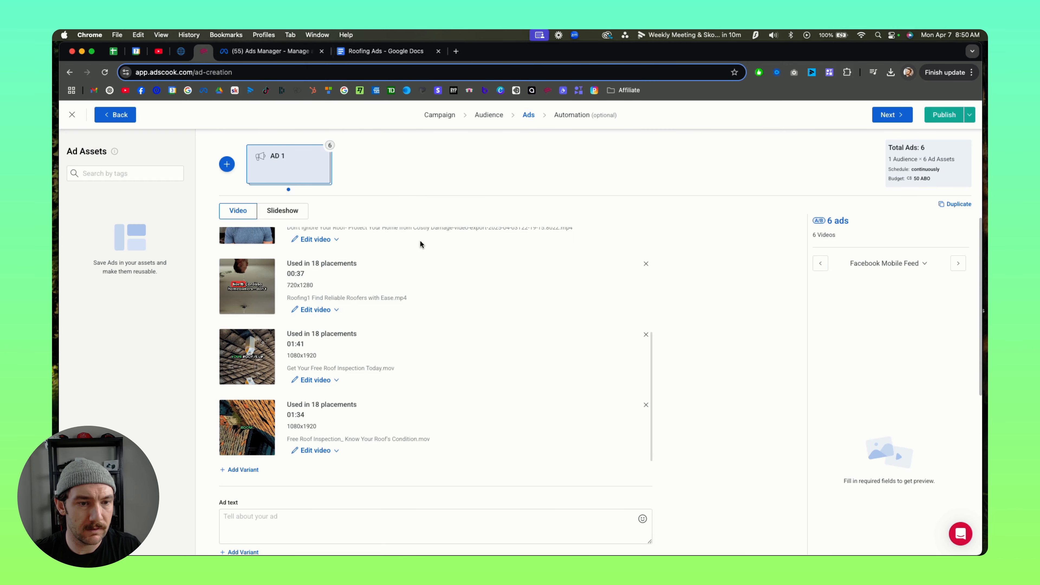
pyautogui.click(263, 518)
pyautogui.press('super+v')
pyautogui.scroll(-5, 750, 432)
pyautogui.scroll(3, 390, 269)
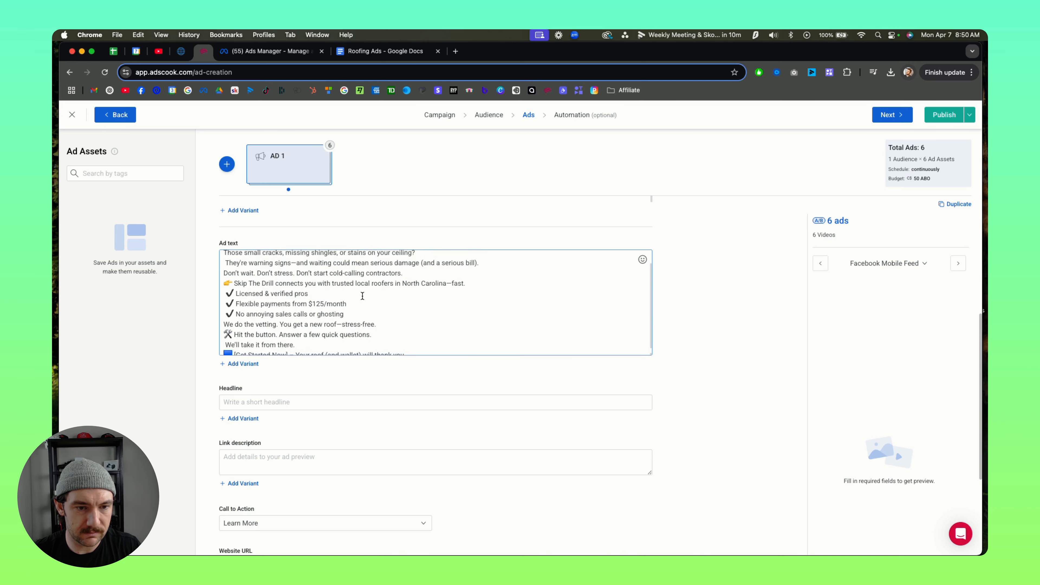
# Step: Insert blank lines between the paragraphs of the Ad #1 text, keeping the checkmark list together
pyautogui.click(379, 271)
pyautogui.press('Return')
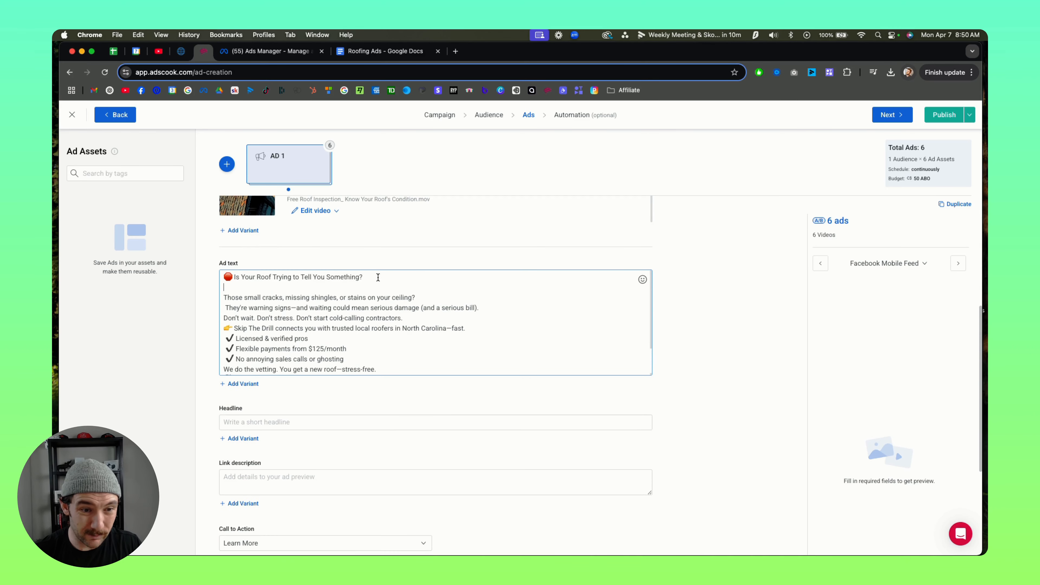
pyautogui.press('Return')
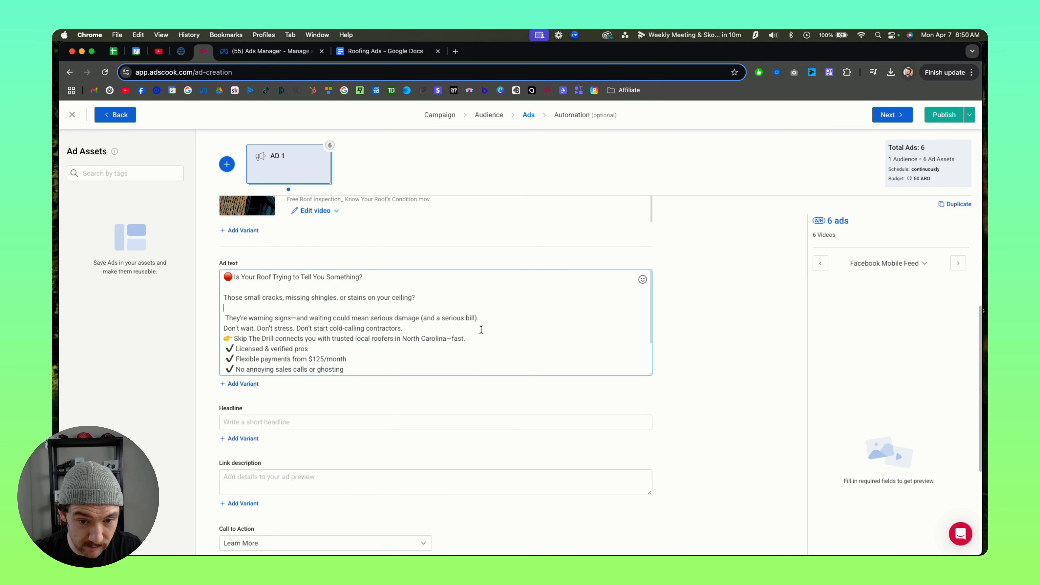
pyautogui.press('Return')
pyautogui.scroll(-2, 455, 317)
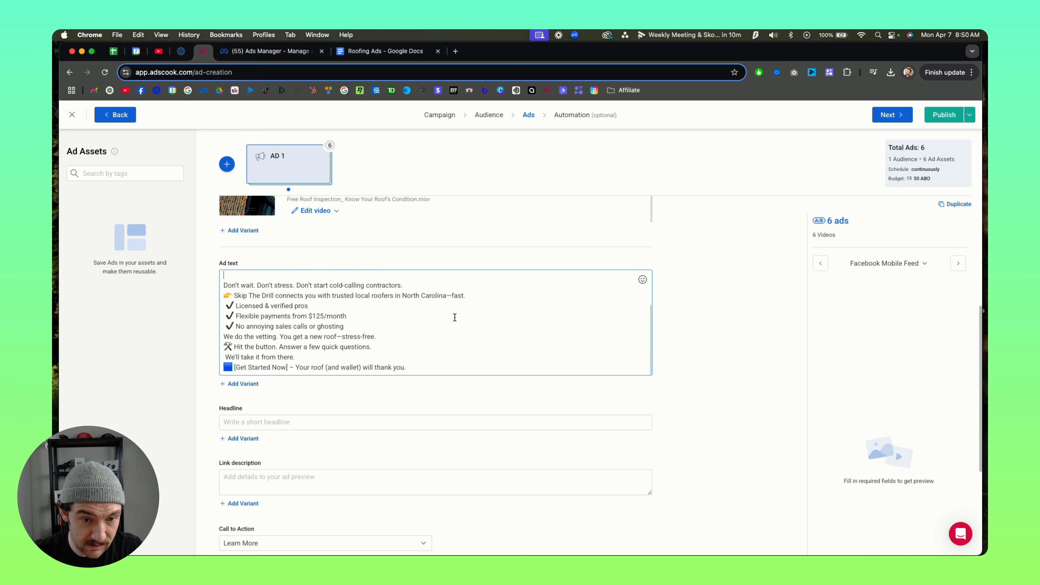
pyautogui.press('Return')
pyautogui.scroll(-2, 421, 298)
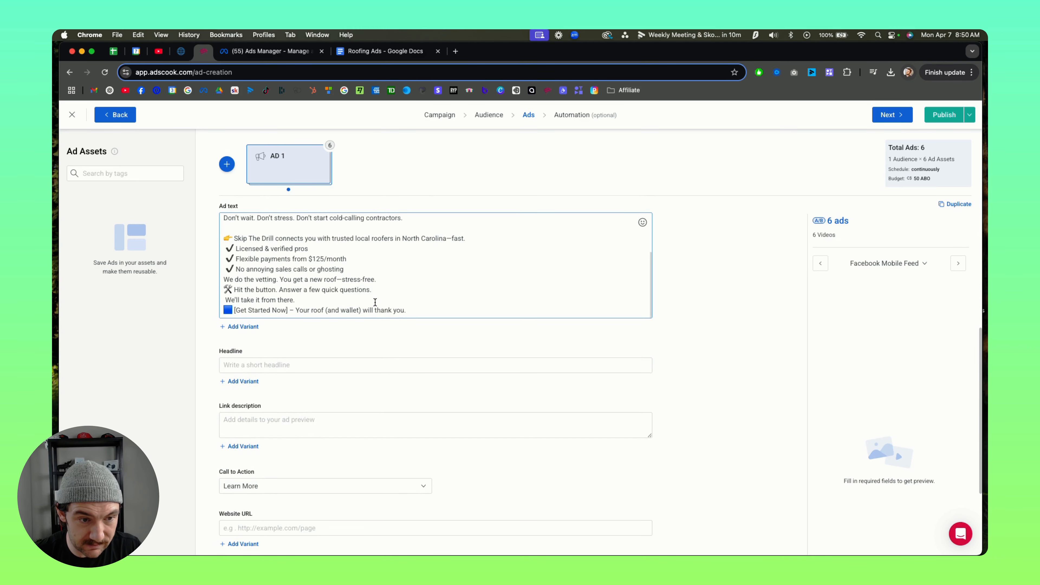
pyautogui.press('Return')
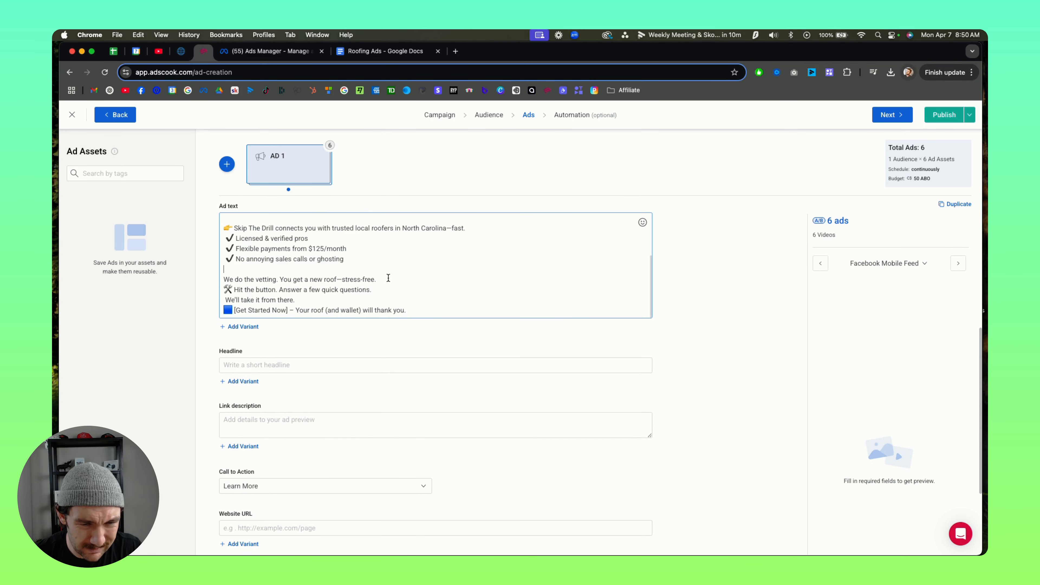
pyautogui.press('Return')
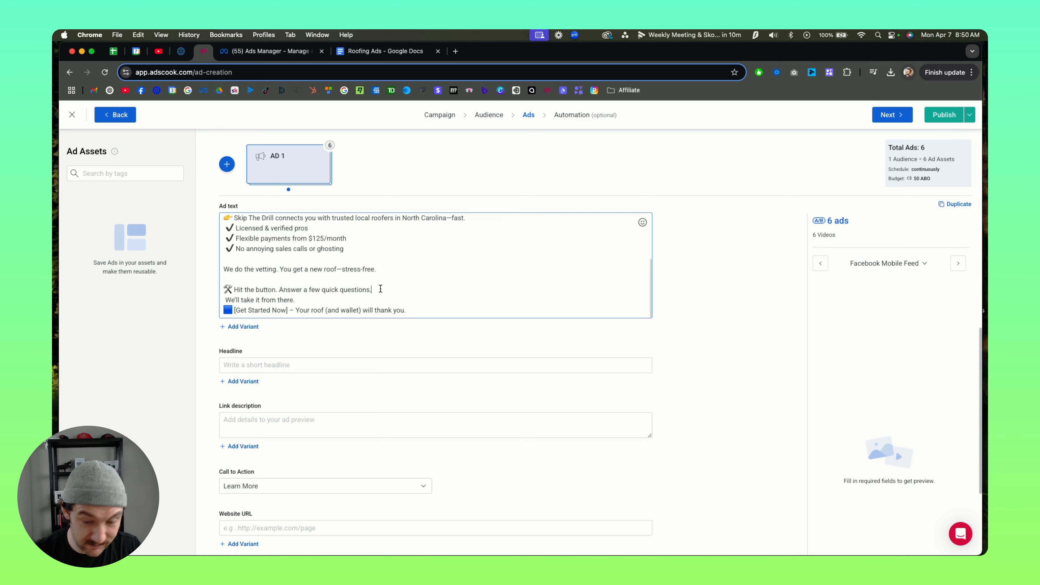
pyautogui.press('Return')
pyautogui.scroll(5, 320, 287)
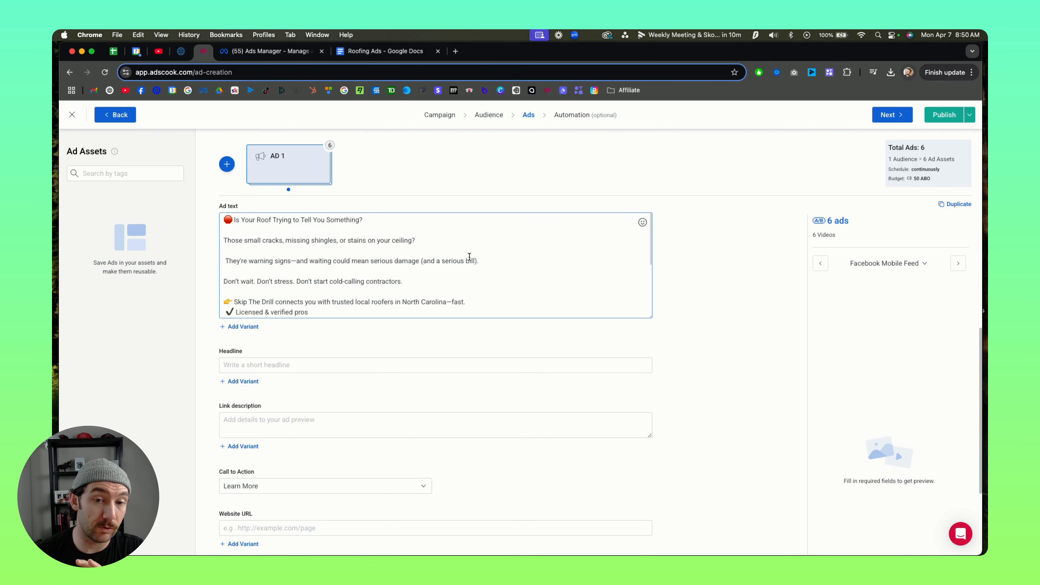
# Step: Copy the red emoji that opens the ad text and paste it after "Is Your Roof Trying to Tell You Something?"
pyautogui.moveTo(482, 260); pyautogui.dragTo(220, 219)
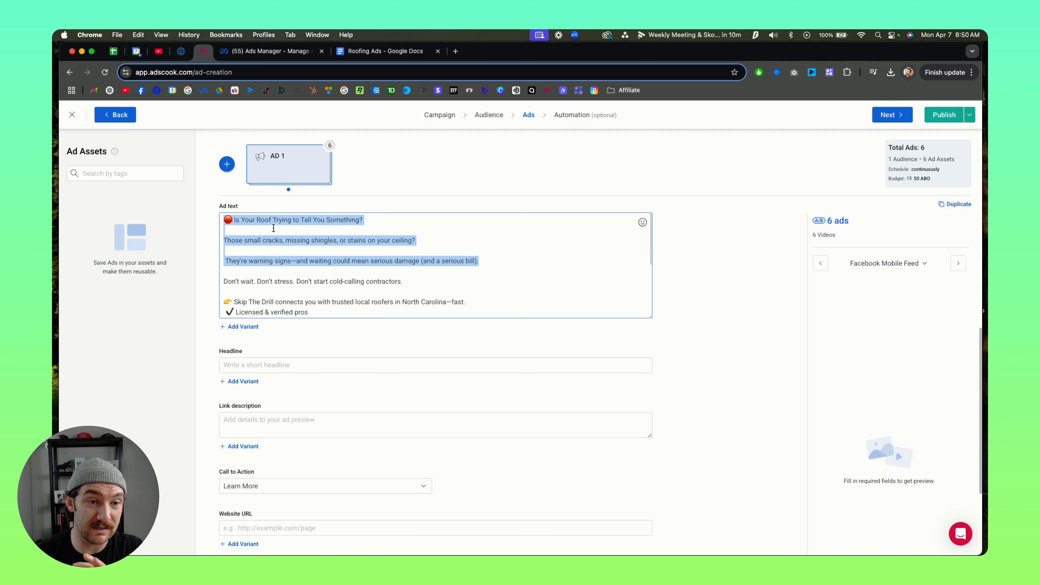
pyautogui.click(258, 222)
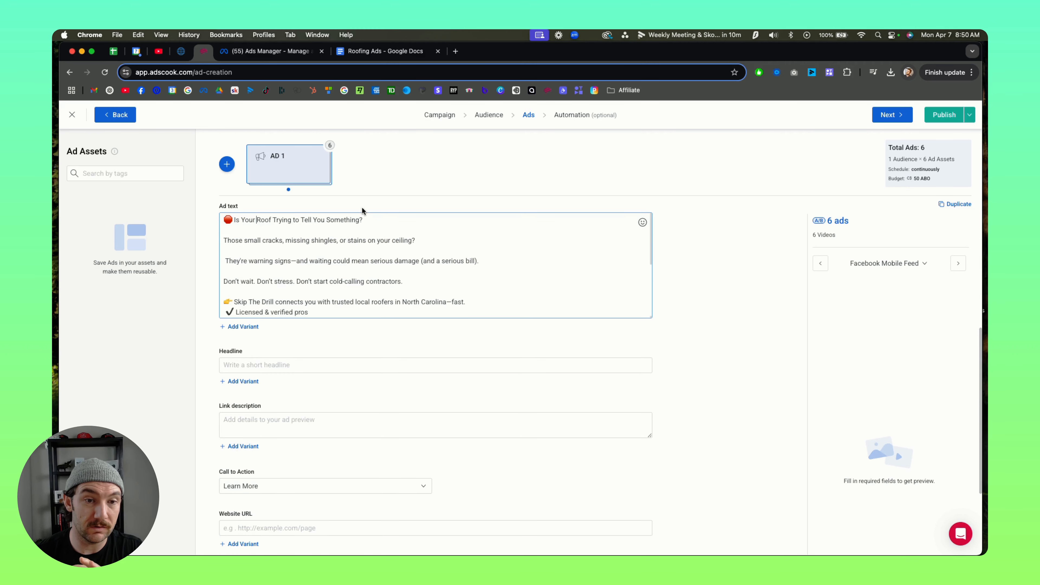
pyautogui.moveTo(235, 219); pyautogui.dragTo(228, 220)
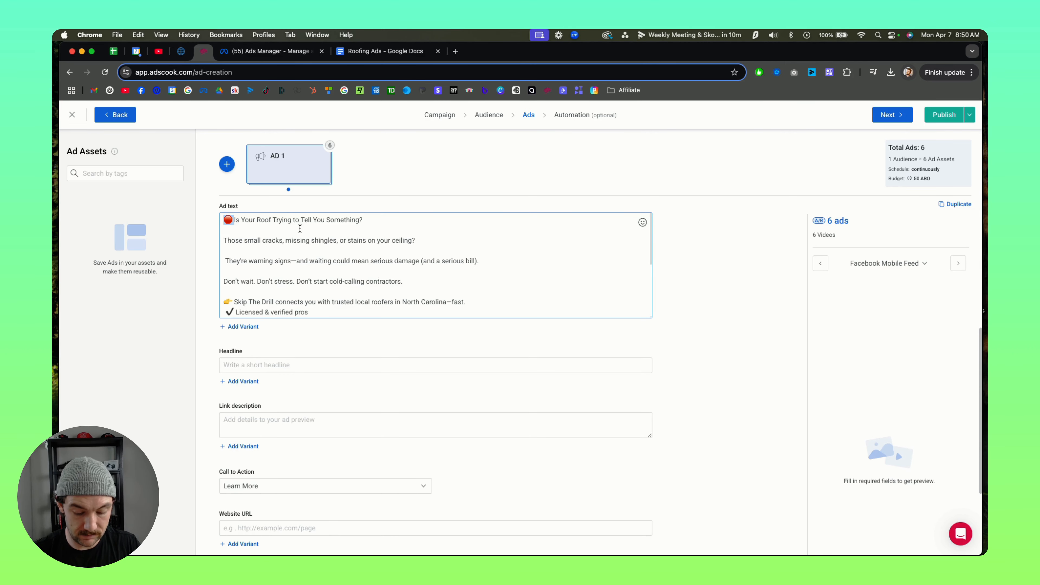
pyautogui.press('super+c')
pyautogui.click(377, 221)
pyautogui.press('super+v')
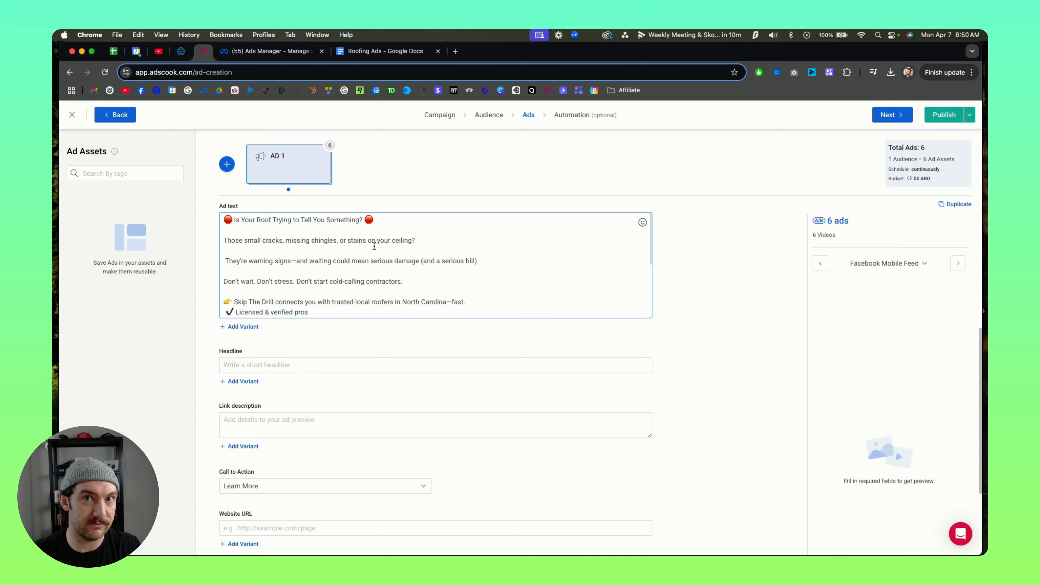
# Step: Add a second ad text variant and copy the three Ad #3 paragraphs from the Roofing Ads document
pyautogui.click(239, 327)
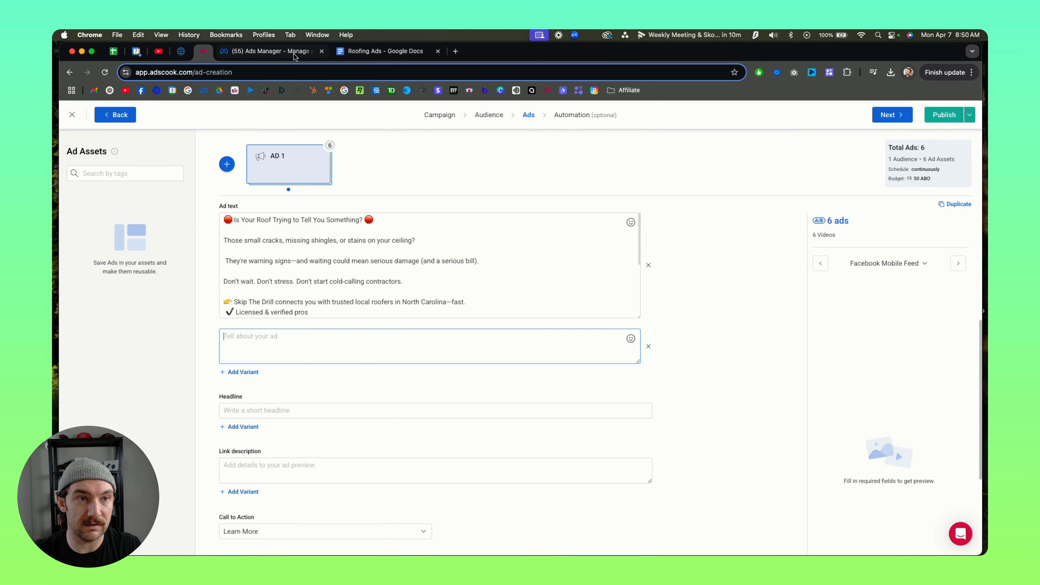
pyautogui.click(375, 52)
pyautogui.scroll(-10, 485, 258)
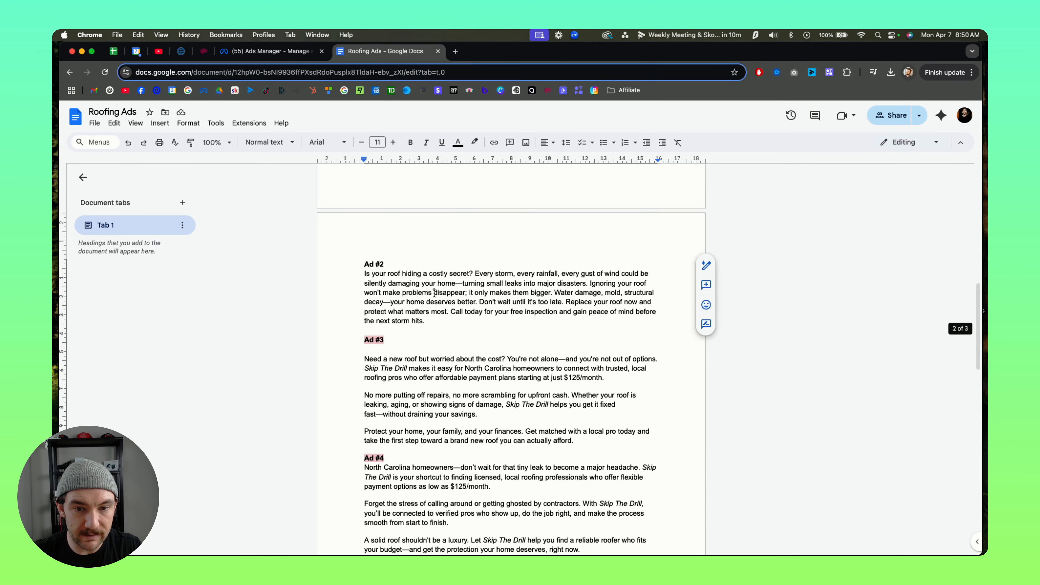
pyautogui.scroll(-2, 439, 352)
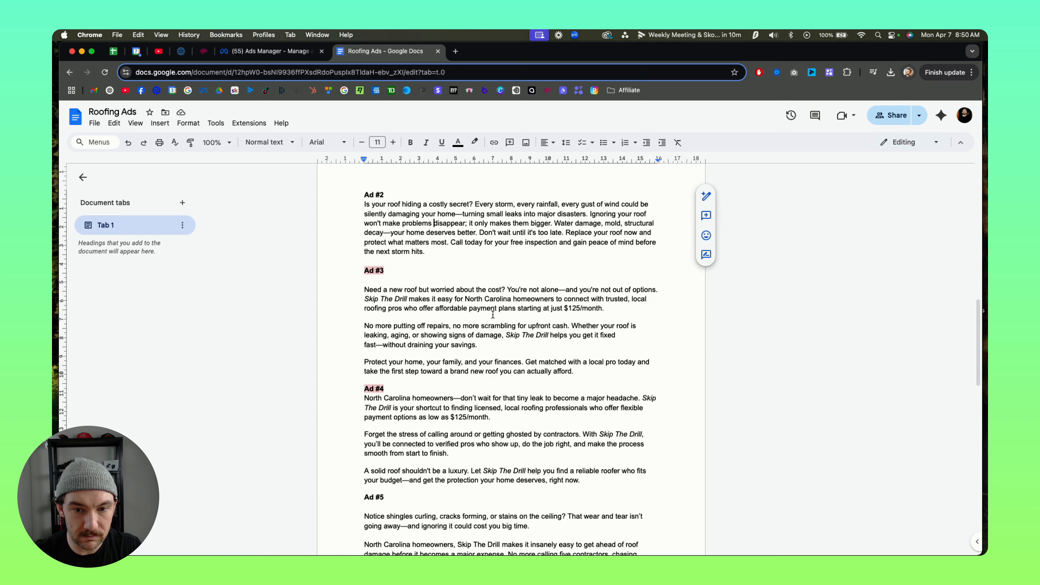
pyautogui.moveTo(465, 300); pyautogui.dragTo(592, 300)
pyautogui.click(592, 300)
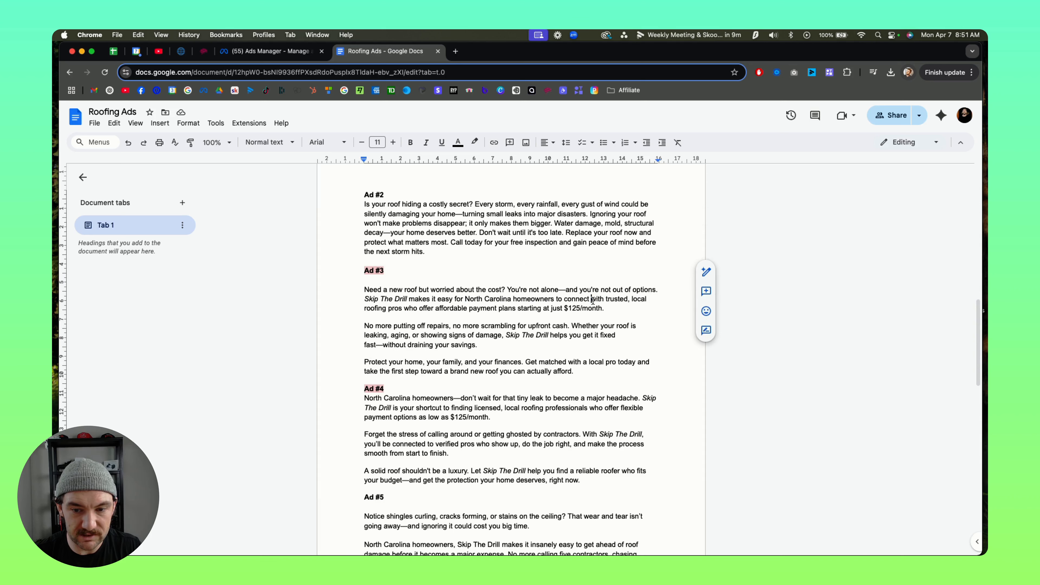
pyautogui.moveTo(582, 370); pyautogui.dragTo(358, 291)
pyautogui.moveTo(574, 371); pyautogui.dragTo(360, 285)
pyautogui.scroll(-15, 384, 286)
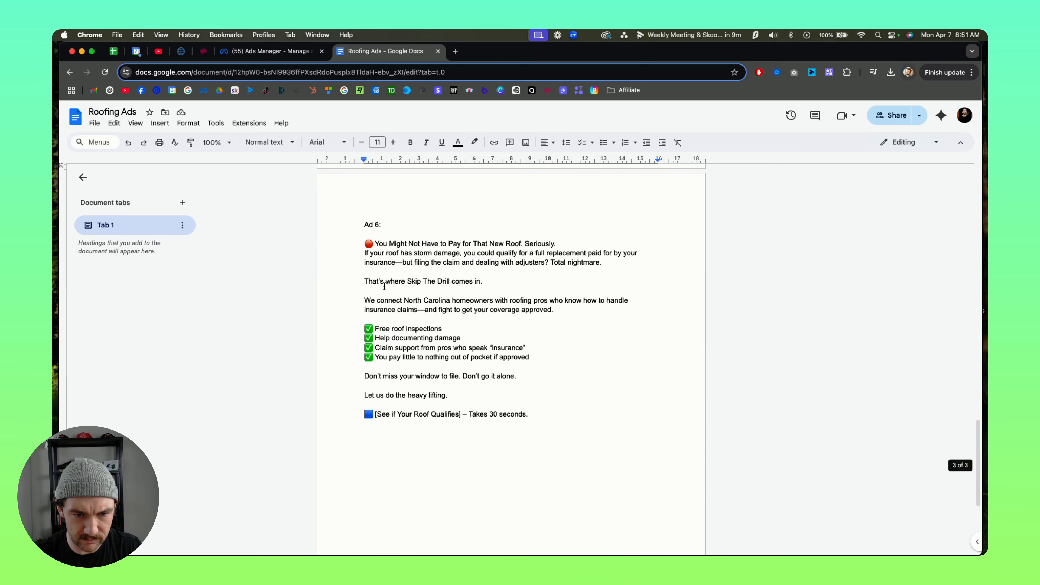
pyautogui.scroll(10, 420, 277)
# Step: Return to Adscook and paste the Ad #3 copy into the empty second ad text variant
pyautogui.click(270, 51)
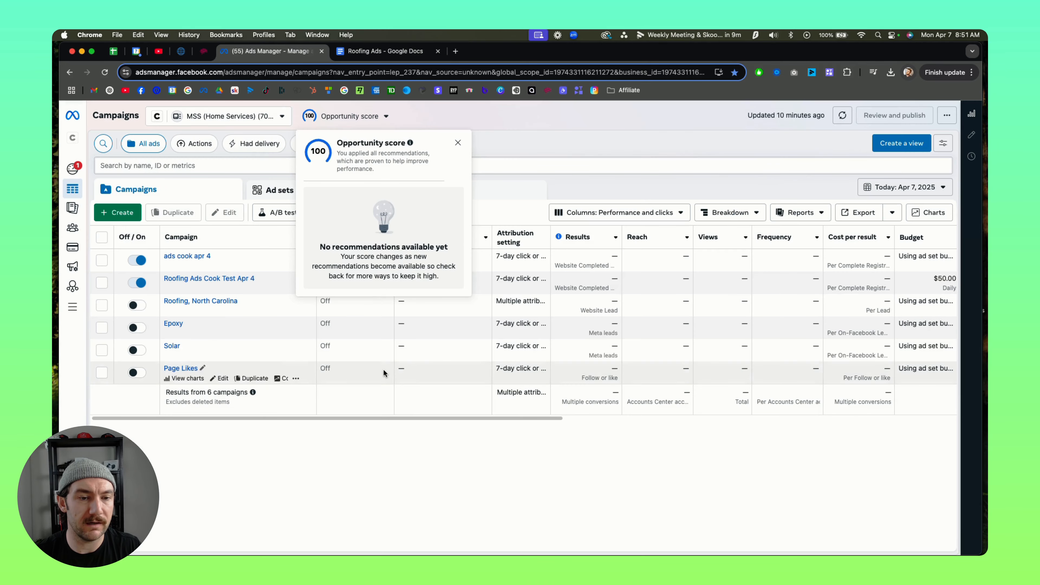
pyautogui.click(185, 55)
pyautogui.click(202, 53)
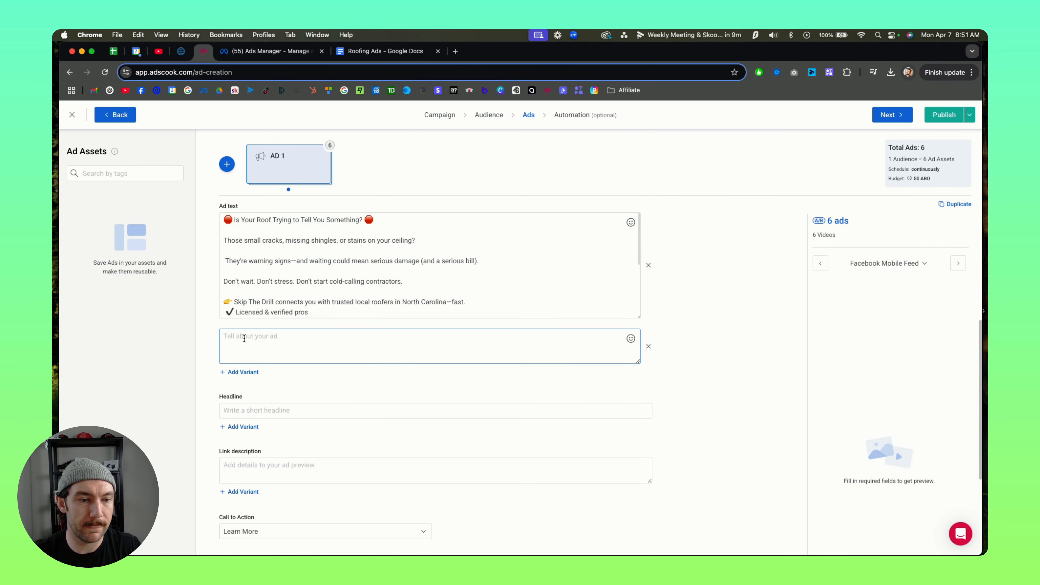
pyautogui.press('super+v')
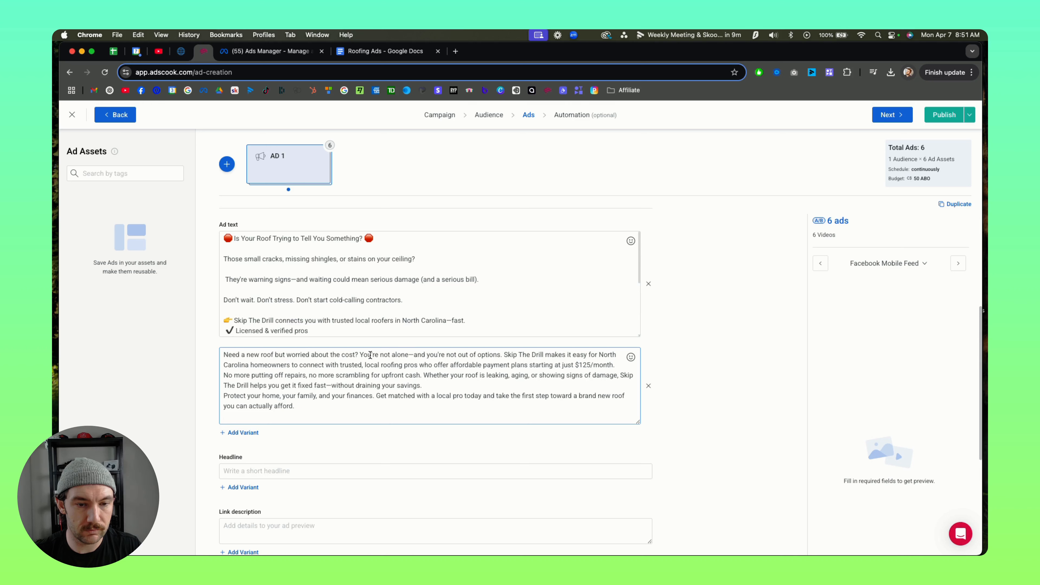
# Step: In the second ad text variant, insert blank lines after "worried about the cost?" and after "you're not out of options."
pyautogui.click(359, 355)
pyautogui.press('Return')
pyautogui.press('Return')
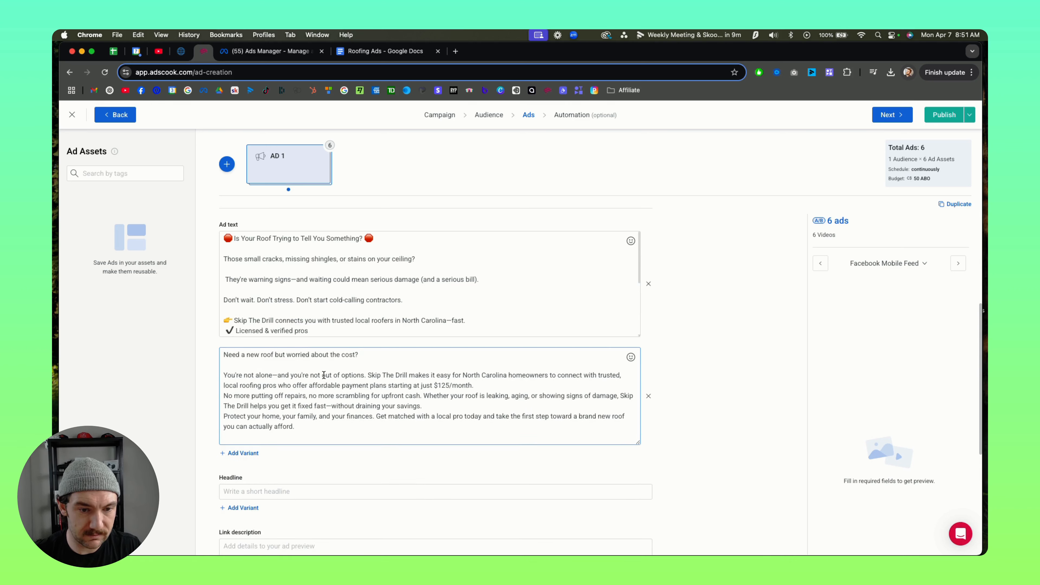
pyautogui.click(367, 374)
pyautogui.press('Return')
pyautogui.press('Return')
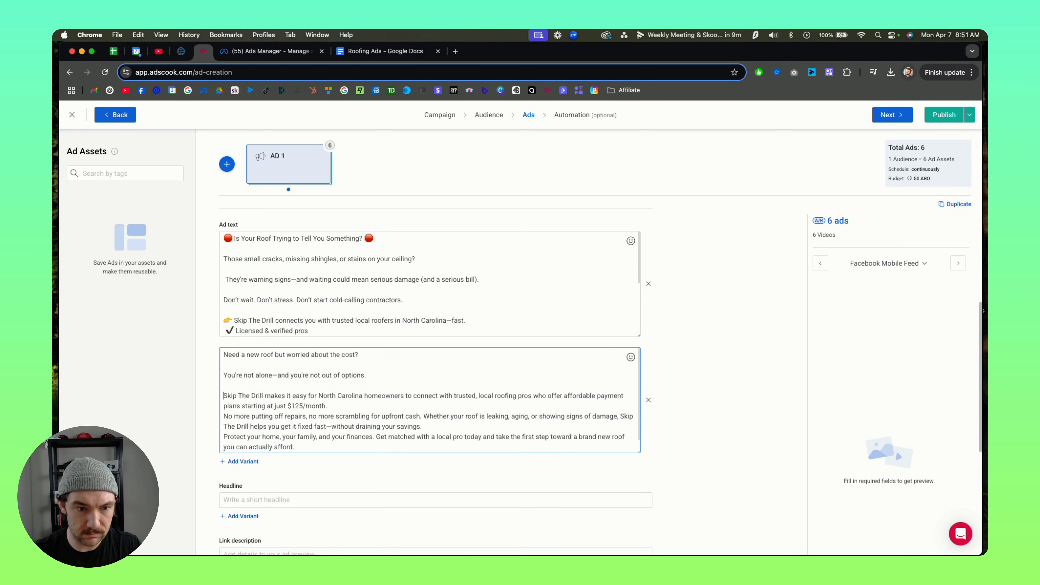
# Step: Add the opening line "North Carolina Home Owners" to the second ad text variant, followed by a blank line
pyautogui.click(225, 352)
pyautogui.write('North C')
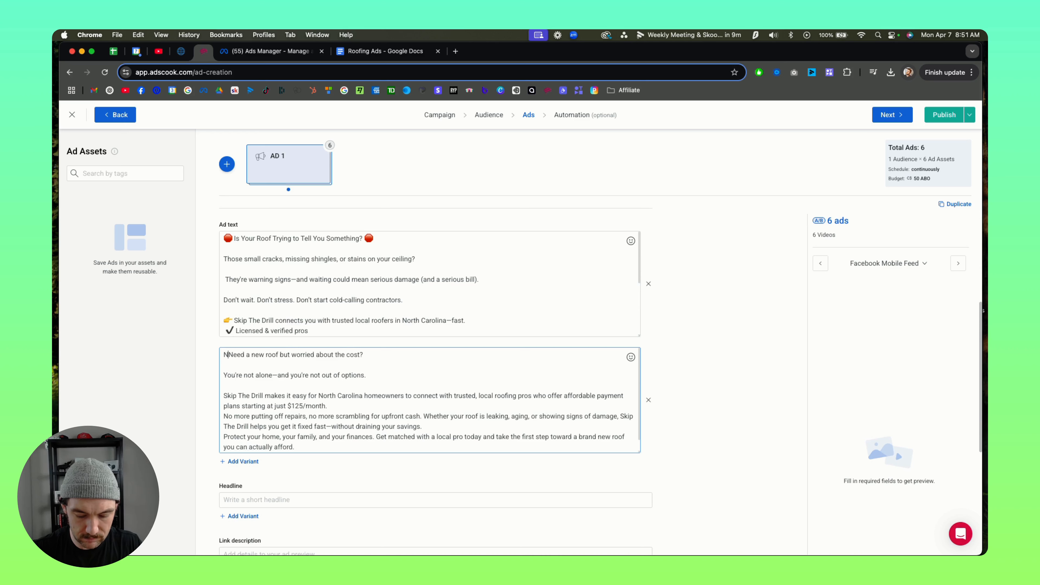
pyautogui.write('arolina Ho')
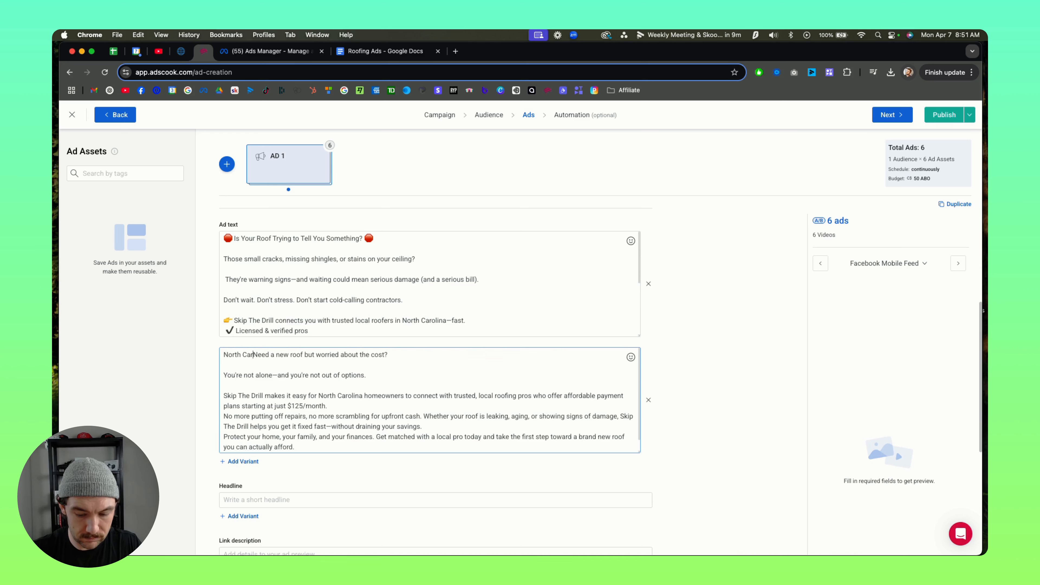
pyautogui.write('me Owners')
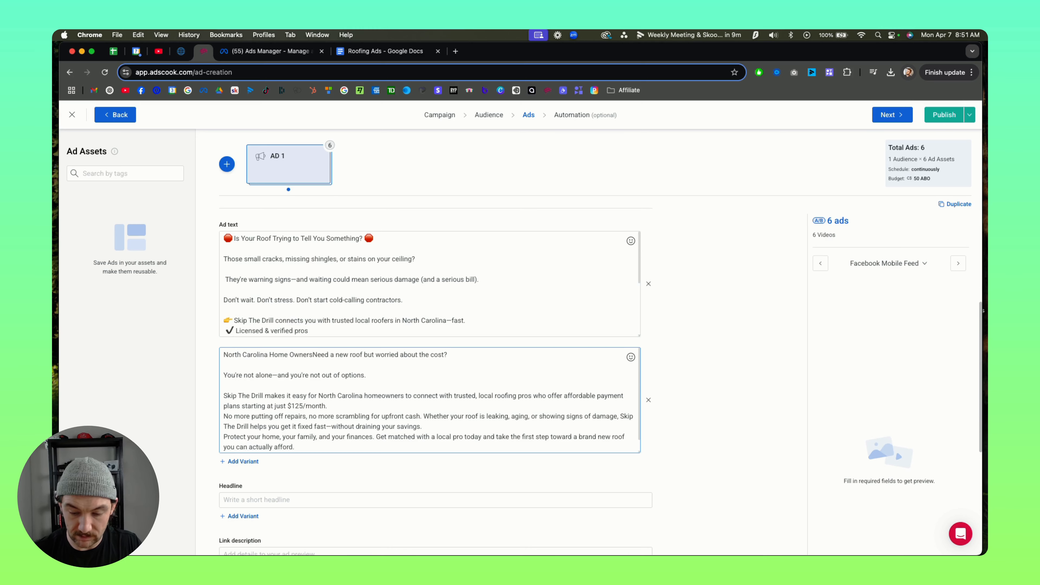
pyautogui.press('Return')
pyautogui.press('Return')
# Step: Replace the entire second ad text variant with the emoji-formatted Ad #2 copy from the Roofing Ads document
pyautogui.scroll(-2, 414, 414)
pyautogui.moveTo(312, 435); pyautogui.dragTo(192, 314)
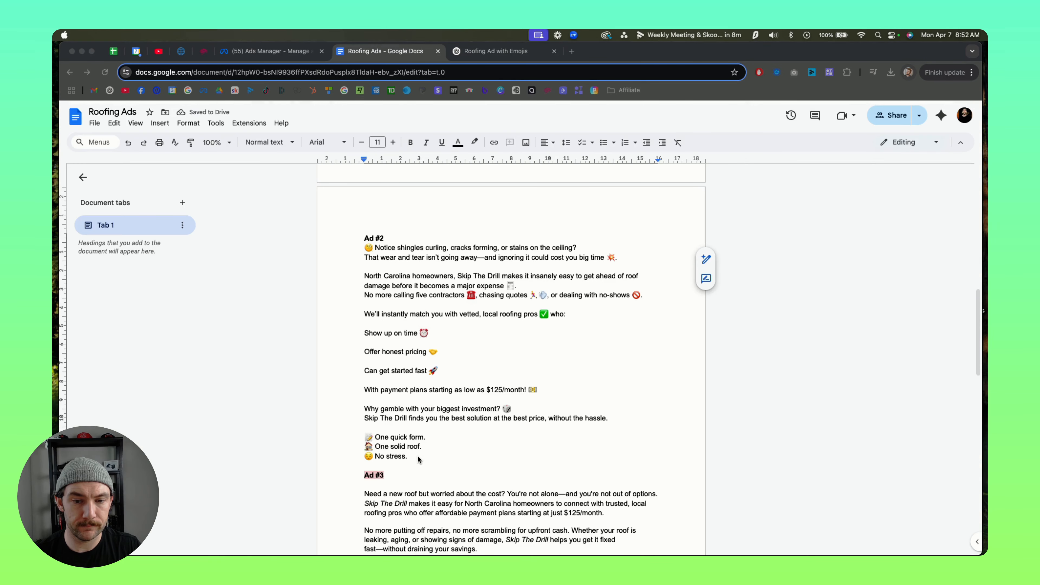
pyautogui.click(414, 459)
pyautogui.moveTo(414, 458); pyautogui.dragTo(352, 251)
pyautogui.click(254, 55)
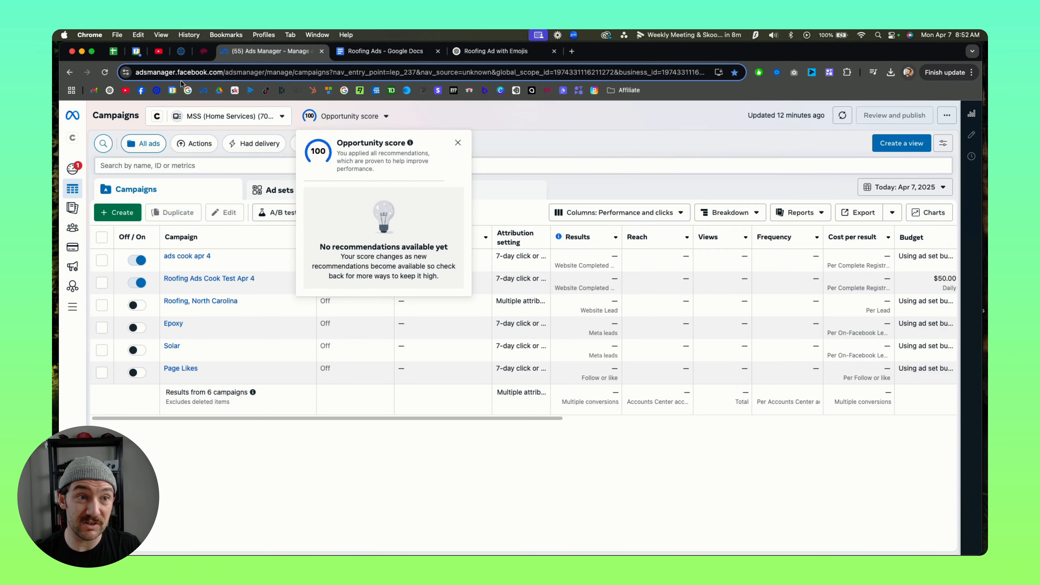
pyautogui.click(204, 51)
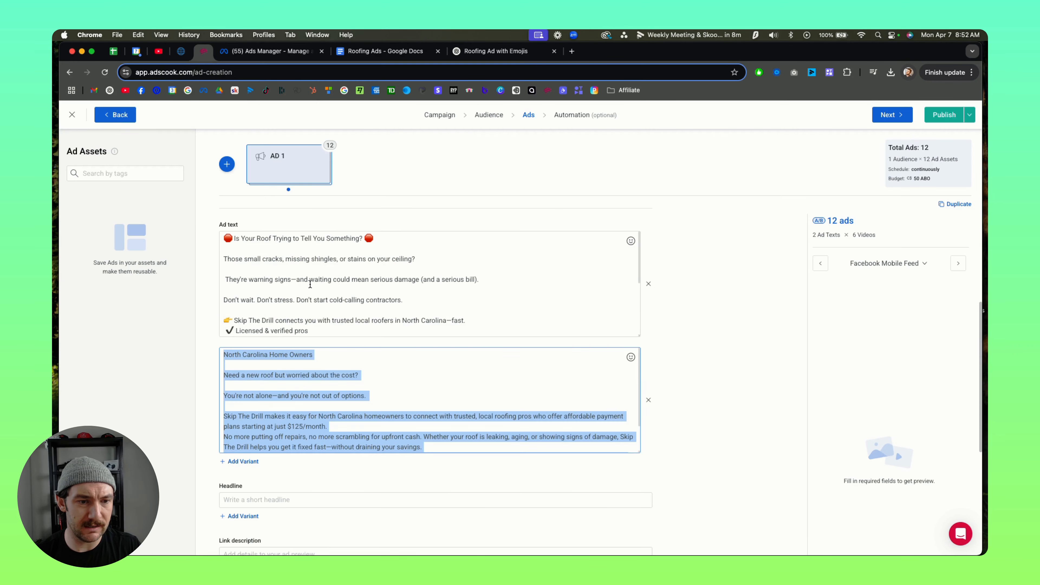
pyautogui.press('cmd+v')
pyautogui.scroll(1, 323, 410)
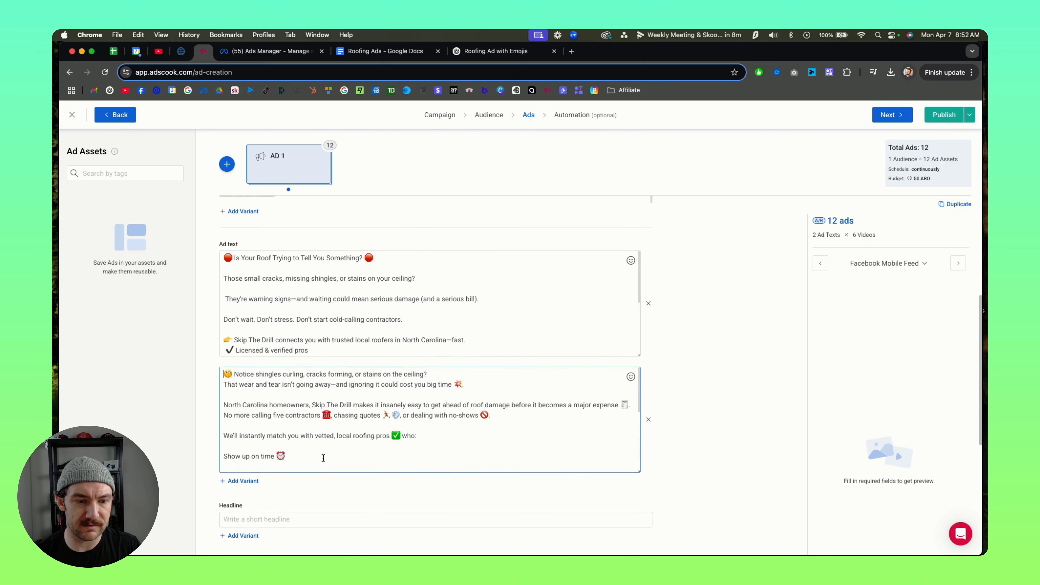
# Step: Add a third ad text variant and copy the full Ad #5 text from the Roofing Ads document
pyautogui.click(252, 483)
pyautogui.click(409, 51)
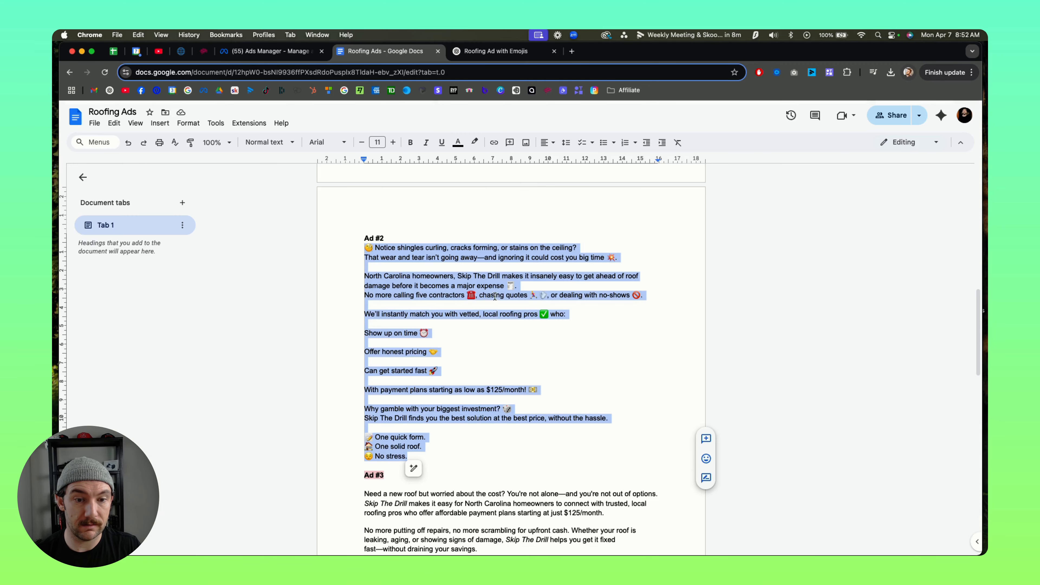
pyautogui.scroll(-5, 485, 335)
pyautogui.scroll(-15, 485, 335)
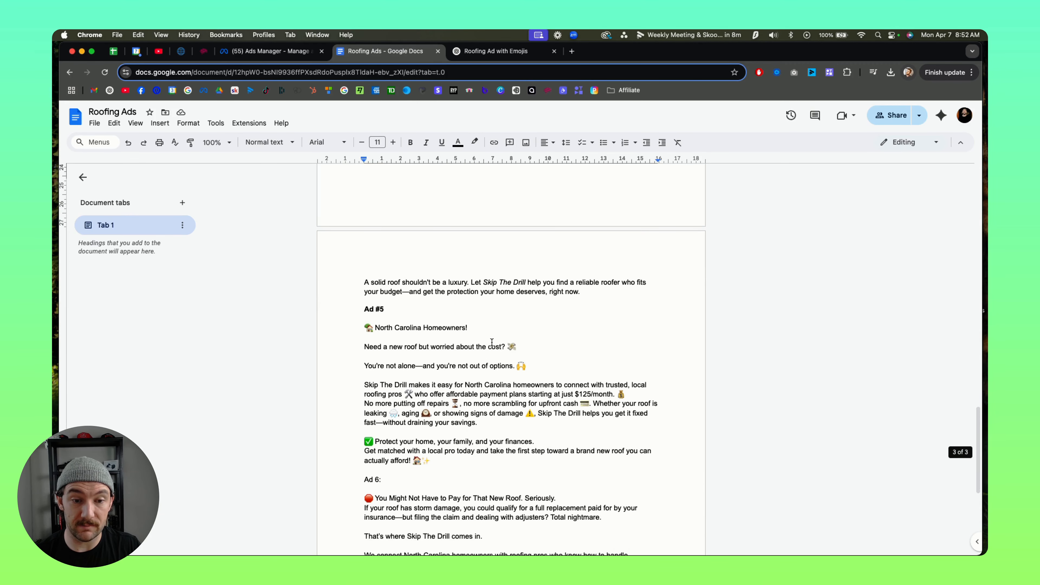
pyautogui.moveTo(430, 371); pyautogui.dragTo(362, 236)
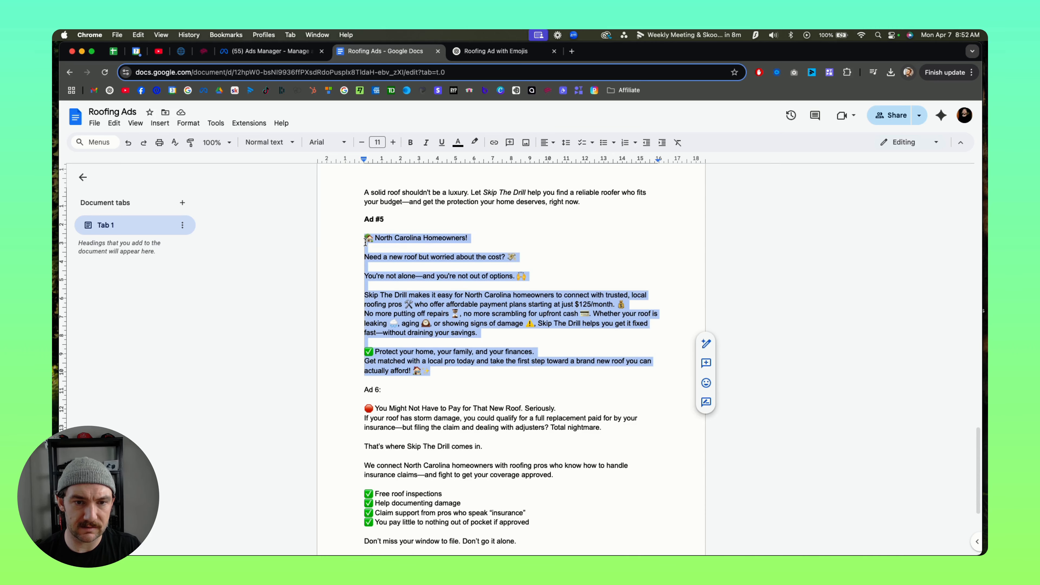
pyautogui.click(281, 51)
pyautogui.click(405, 51)
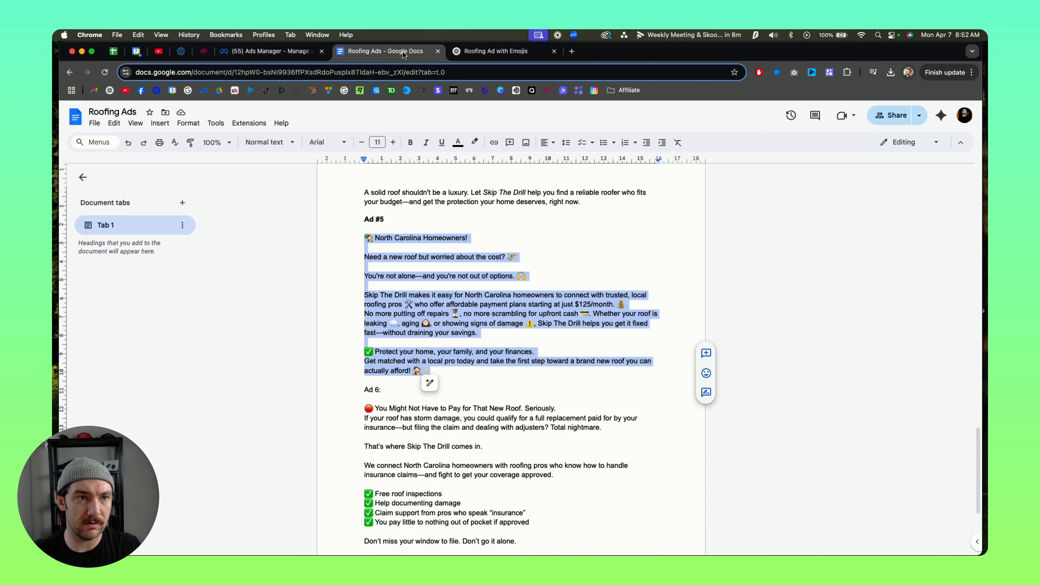
# Step: Return to Adscook and insert a blank line after the opening question of the second ad text variant
pyautogui.click(203, 51)
pyautogui.scroll(-1, 295, 374)
pyautogui.scroll(1, 295, 374)
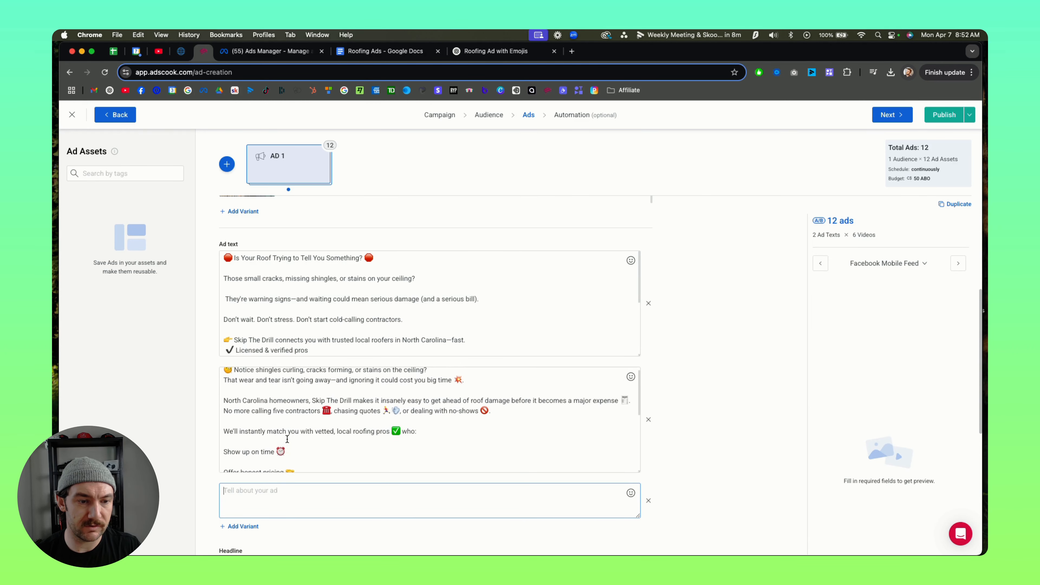
pyautogui.click(449, 375)
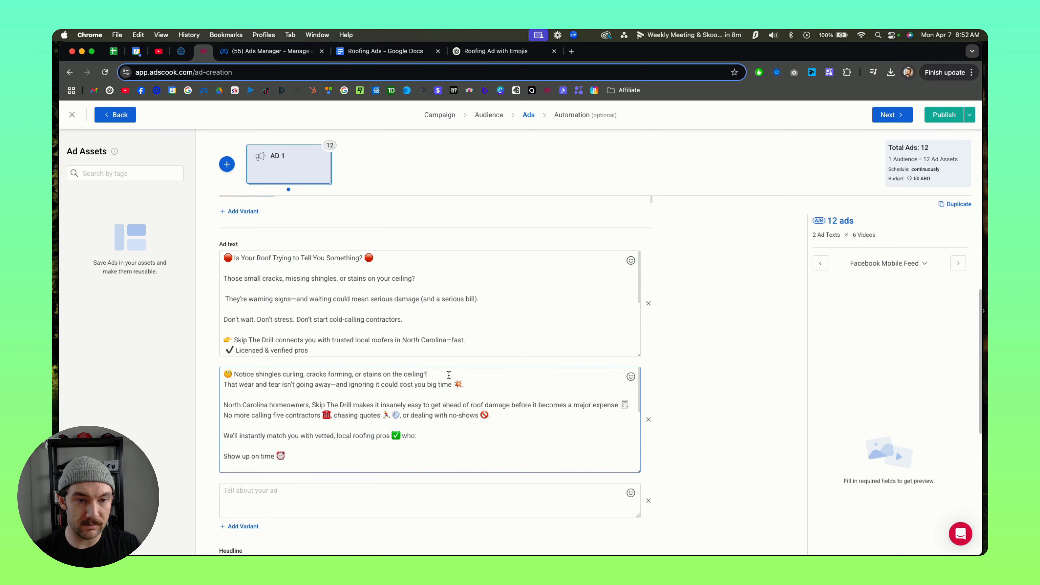
pyautogui.press('Return')
# Step: Paste the Ad #5 copy into the empty third ad text variant
pyautogui.click(290, 500)
pyautogui.press('super+v')
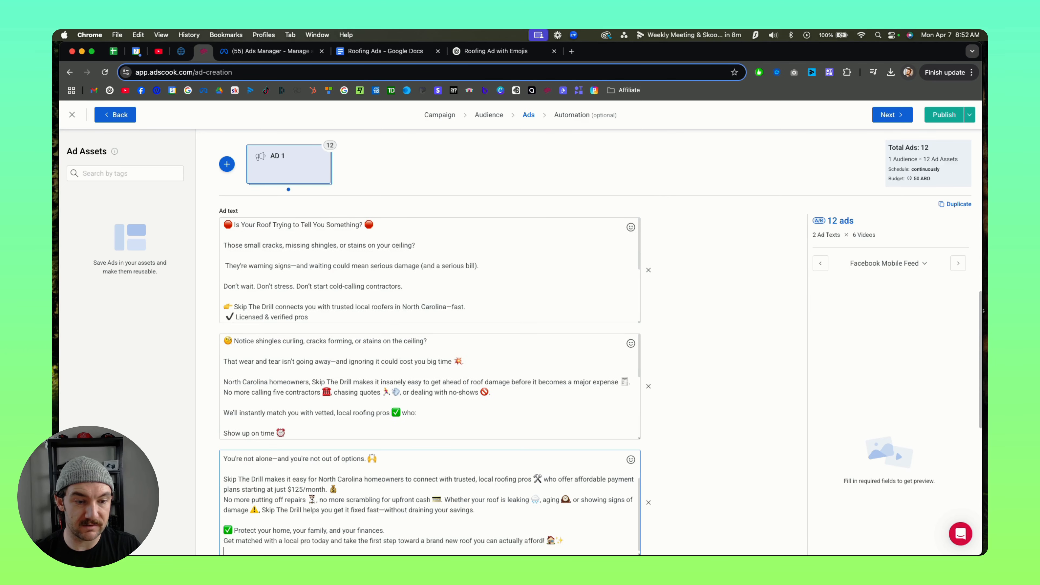
pyautogui.scroll(-2, 639, 405)
pyautogui.scroll(-2, 638, 405)
pyautogui.scroll(3, 332, 409)
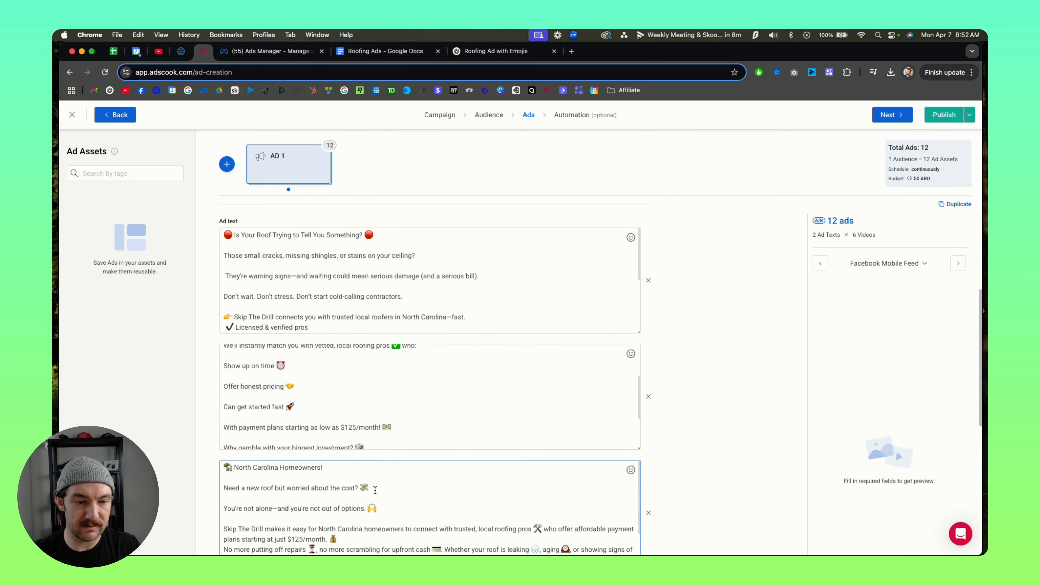
pyautogui.scroll(-10, 687, 412)
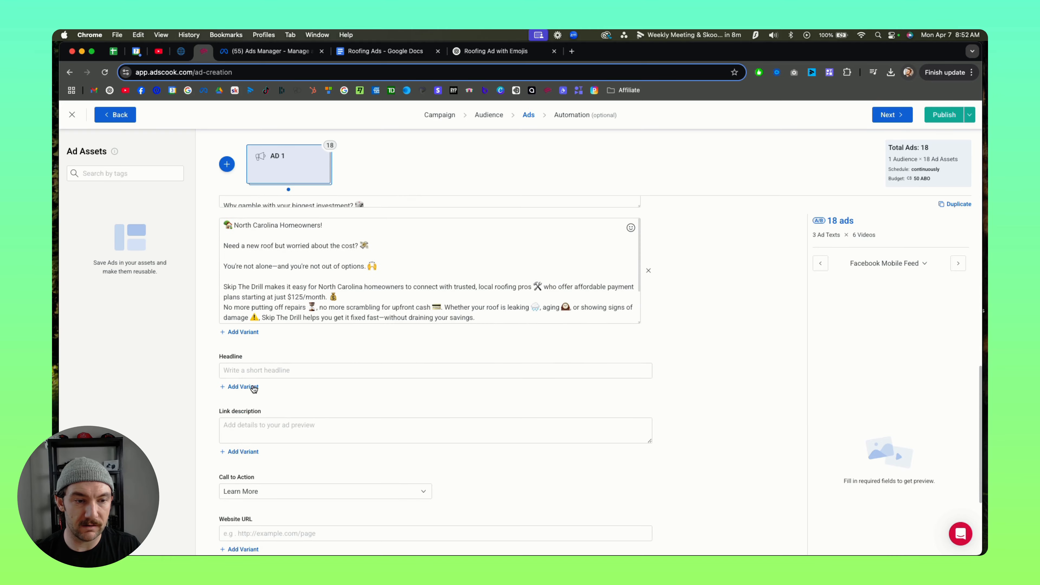
# Step: Copy the headline "Roof Looking Rough? Don't Wait for It to Leak." without its quotation marks from the Roofing Ads document
pyautogui.click(252, 373)
pyautogui.click(401, 52)
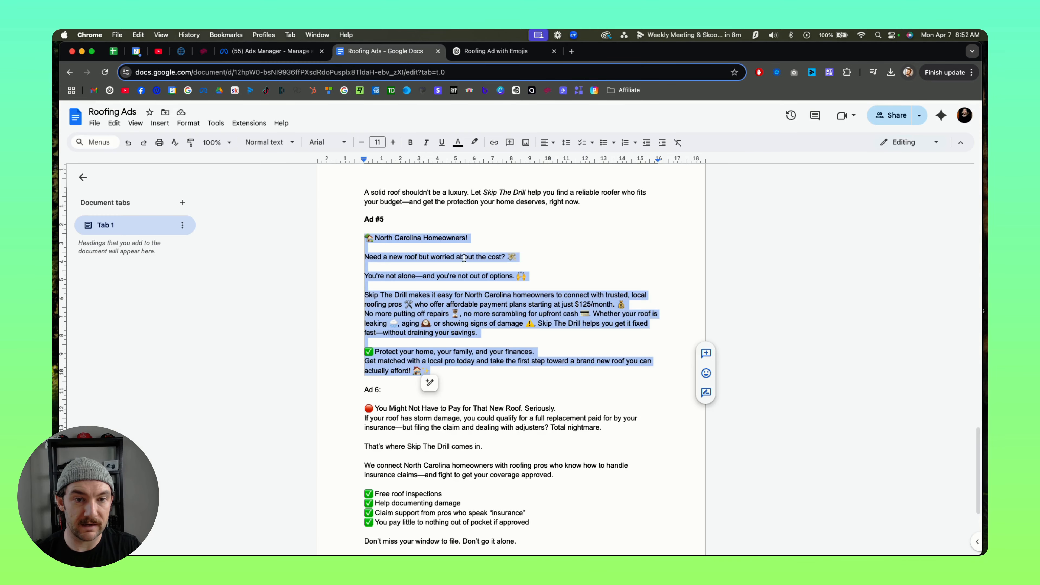
pyautogui.click(463, 241)
pyautogui.scroll(15, 471, 228)
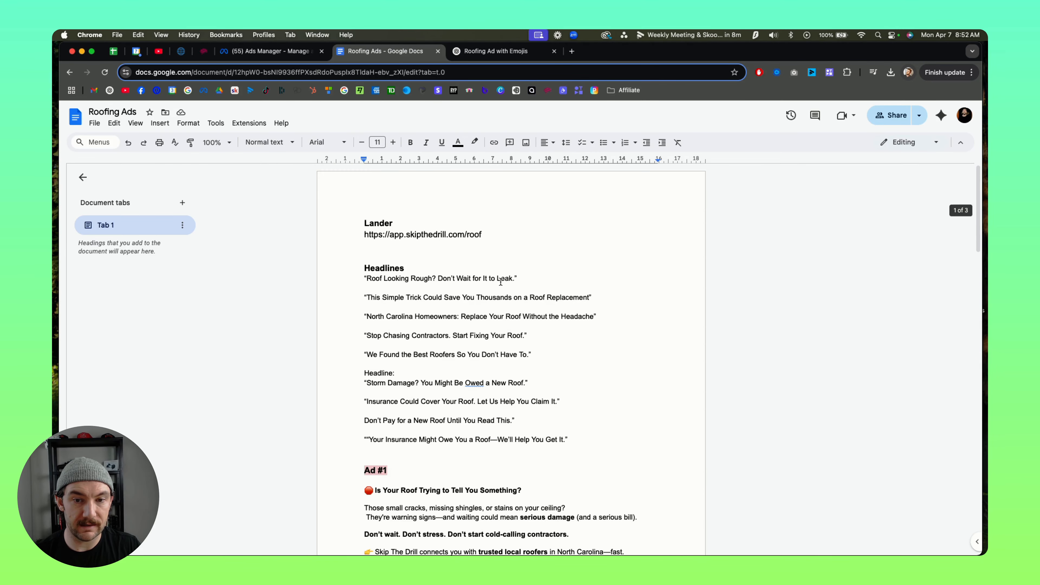
pyautogui.moveTo(515, 279); pyautogui.dragTo(367, 275)
pyautogui.press('super+c')
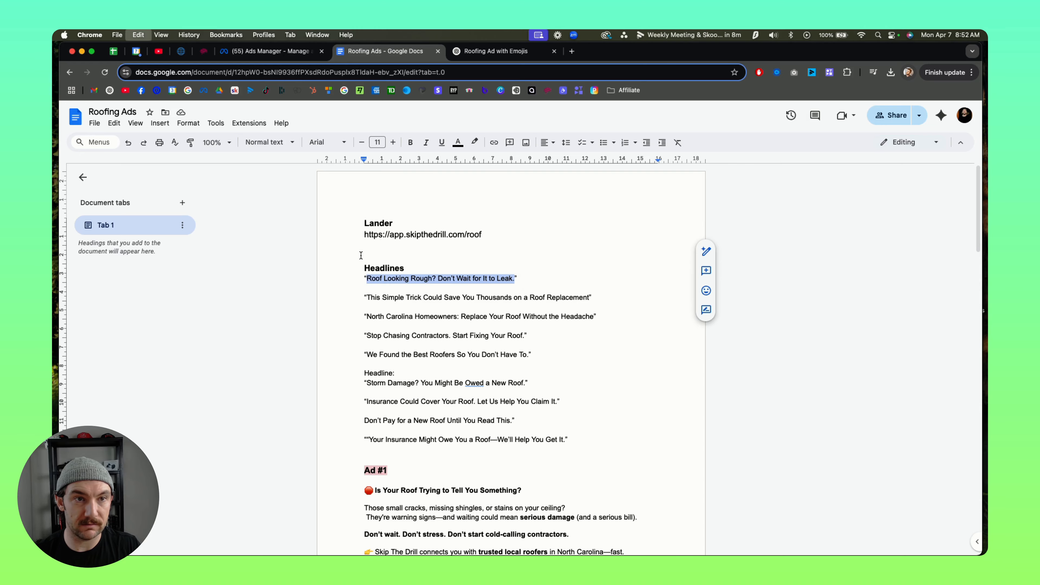
# Step: Paste the copied headline into the Adscook headline field and add a second headline variant, "Get a new roof from $125/m"
pyautogui.click(250, 54)
pyautogui.click(204, 53)
pyautogui.press('super+v')
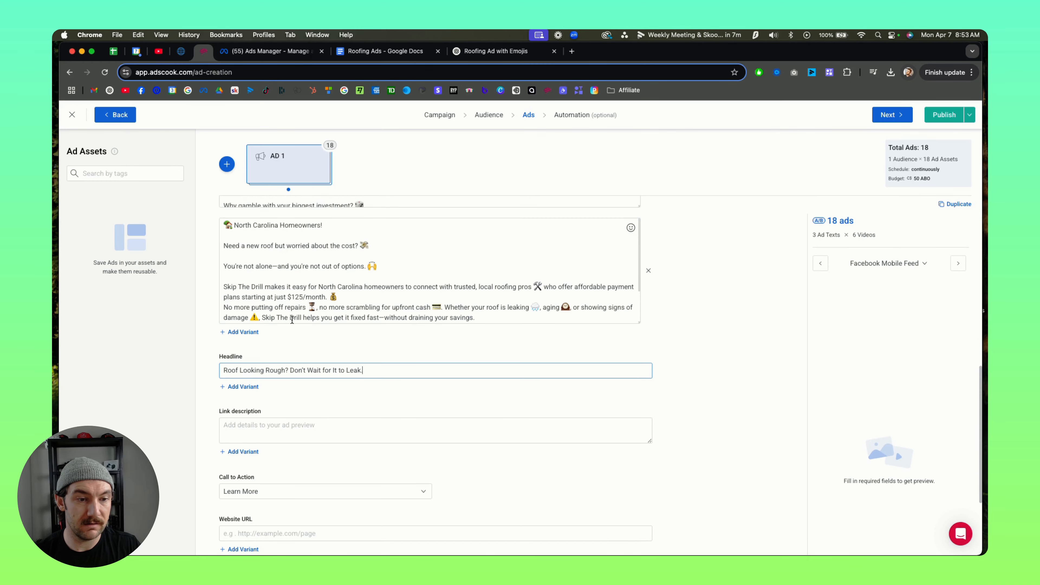
pyautogui.click(243, 387)
pyautogui.write('Get a new roof from $125/m')
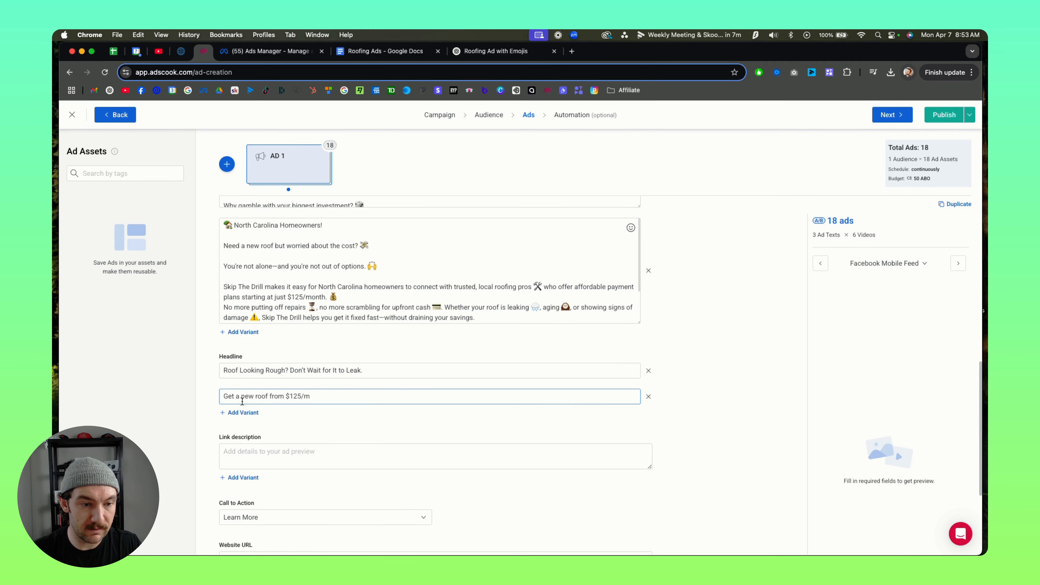
# Step: Add a third headline variant with "North Carolina Homeowners: Replace Your Roof Without the Headache" copied from the Roofing Ads document
pyautogui.click(243, 412)
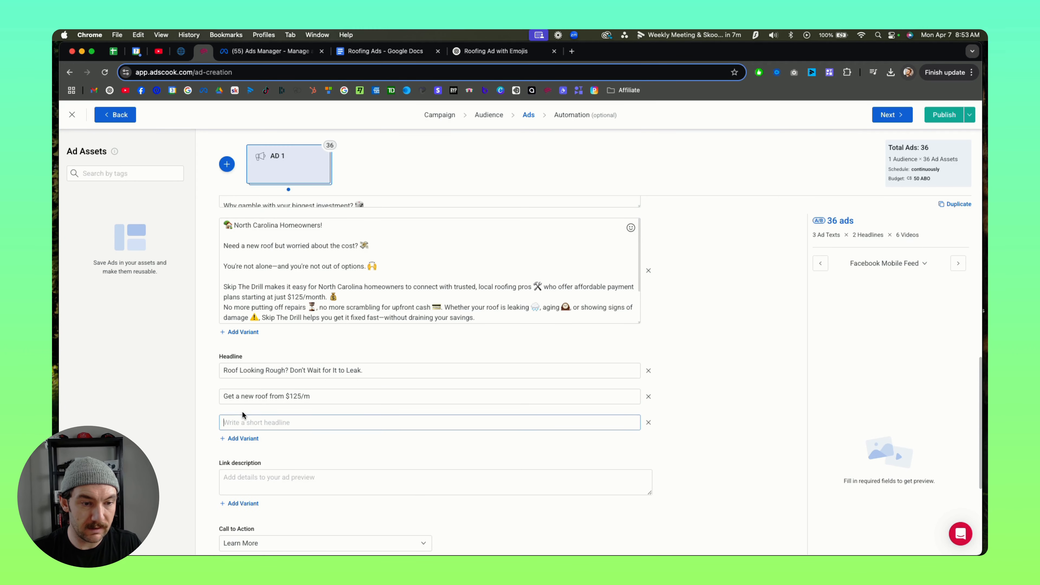
pyautogui.click(398, 53)
pyautogui.moveTo(428, 305); pyautogui.dragTo(347, 312)
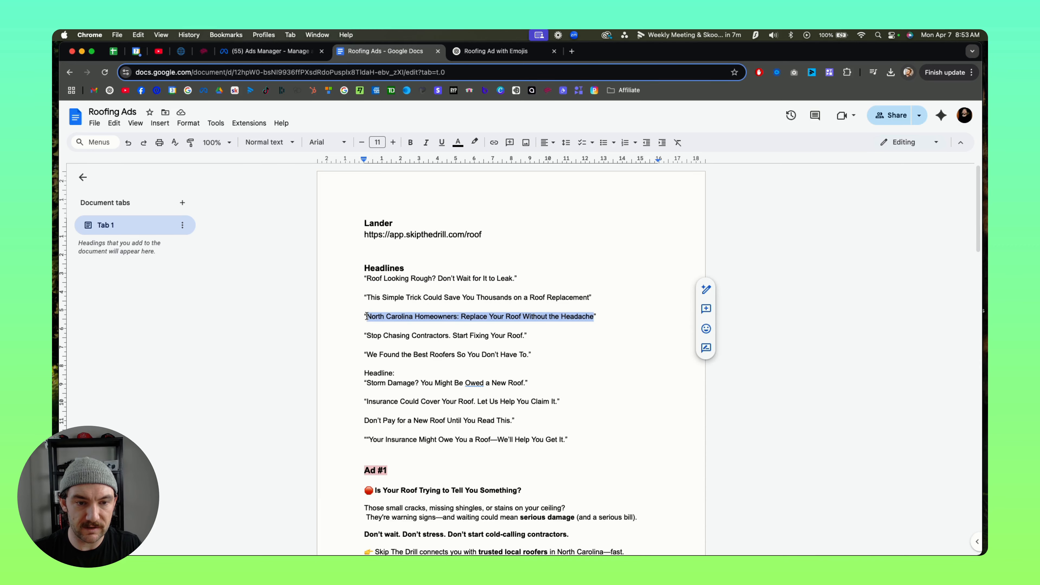
pyautogui.hotkey('ctrl', 'shift', 'Tab')
pyautogui.hotkey('ctrl', 'shift', 'Tab')
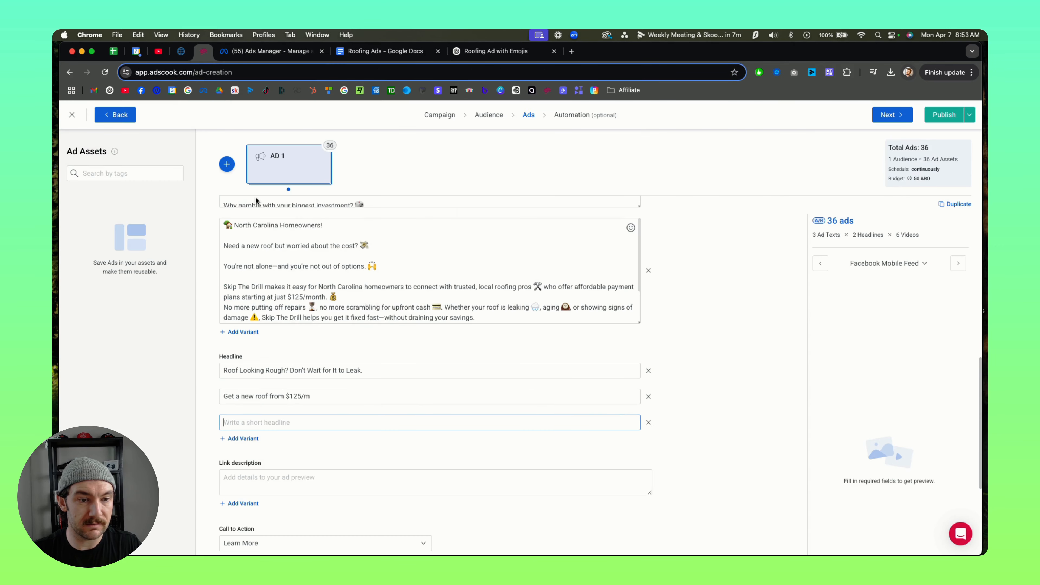
pyautogui.press('super+v')
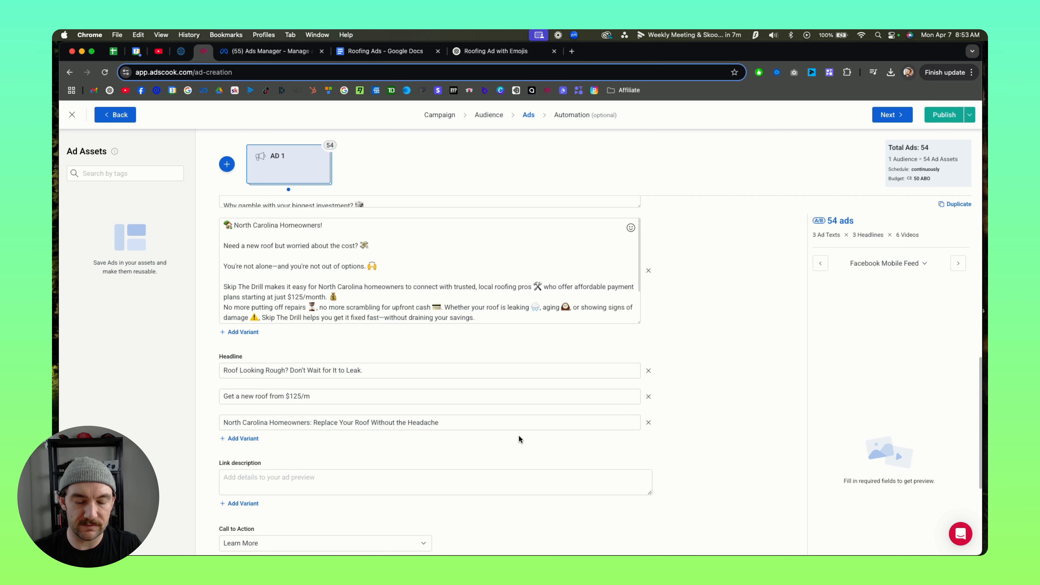
pyautogui.scroll(-5, 519, 435)
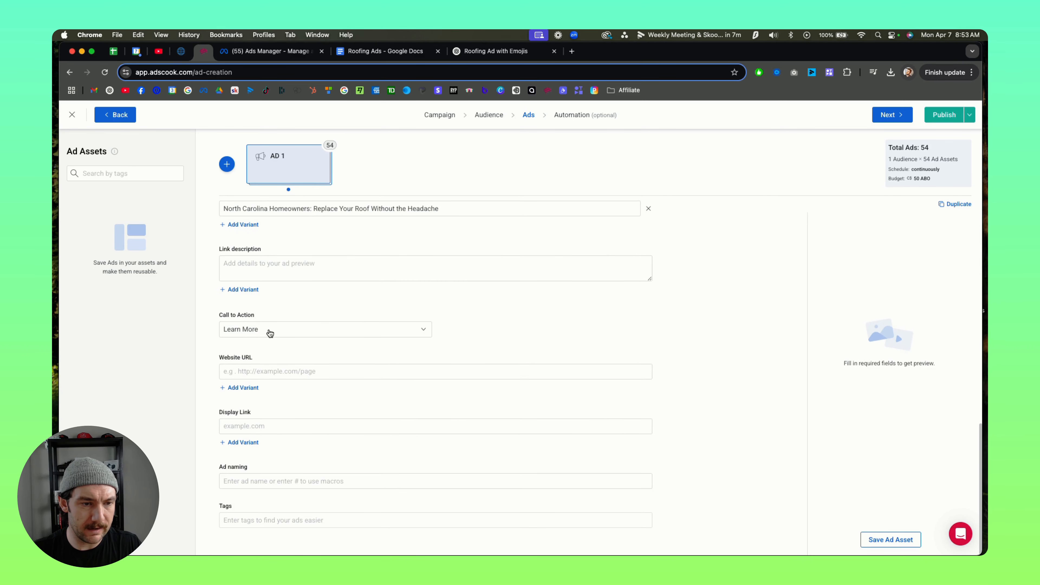
pyautogui.click(308, 371)
pyautogui.click(188, 52)
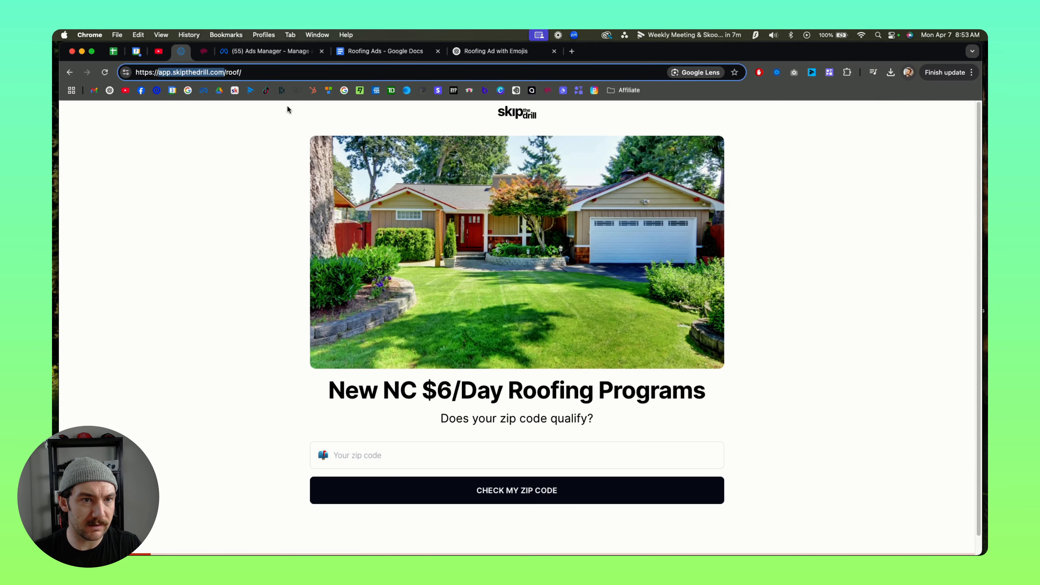
pyautogui.click(269, 73)
pyautogui.press('super+a')
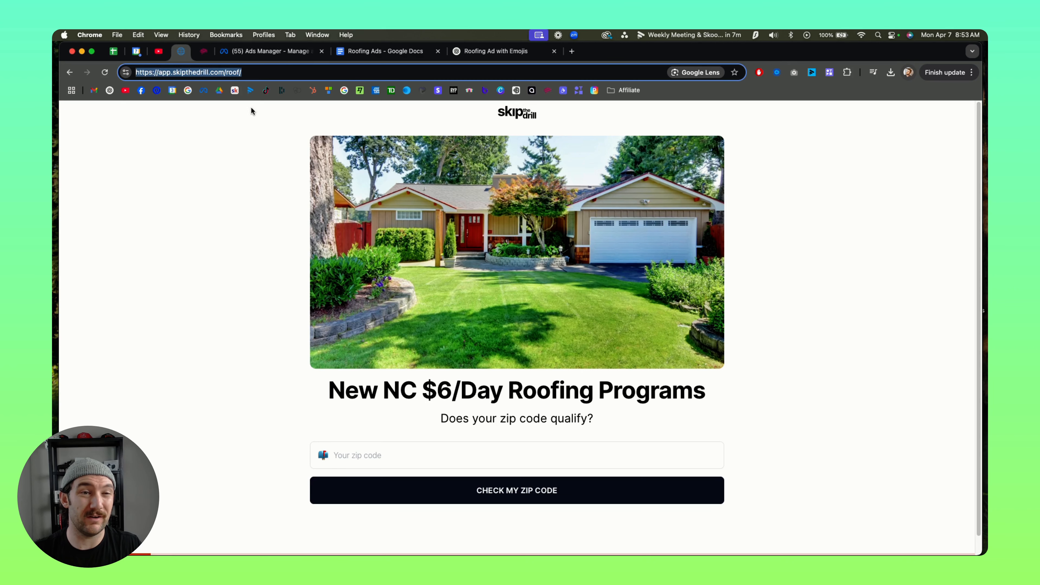
pyautogui.click(274, 58)
pyautogui.click(207, 57)
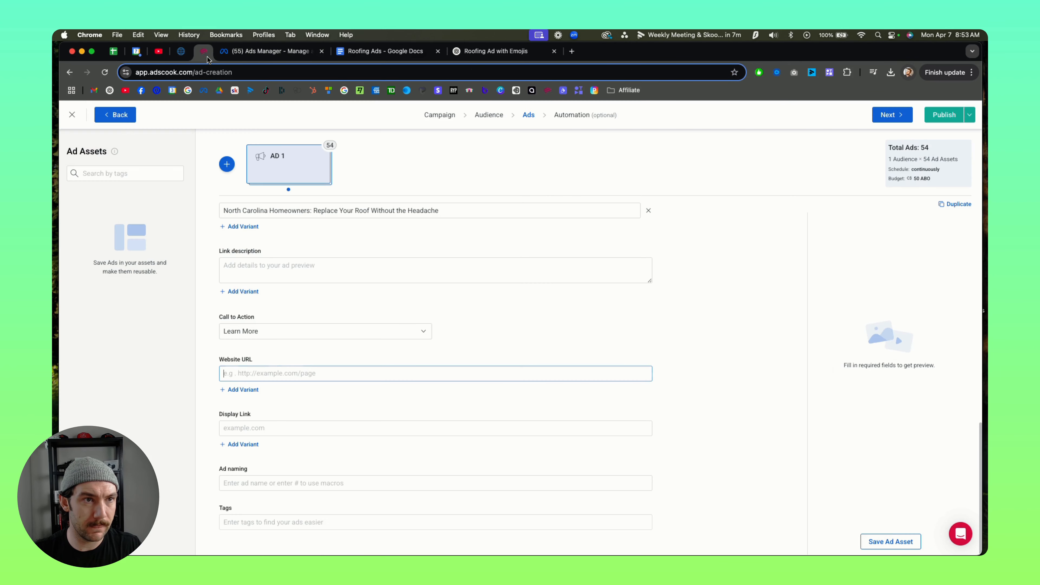
pyautogui.press('super+v')
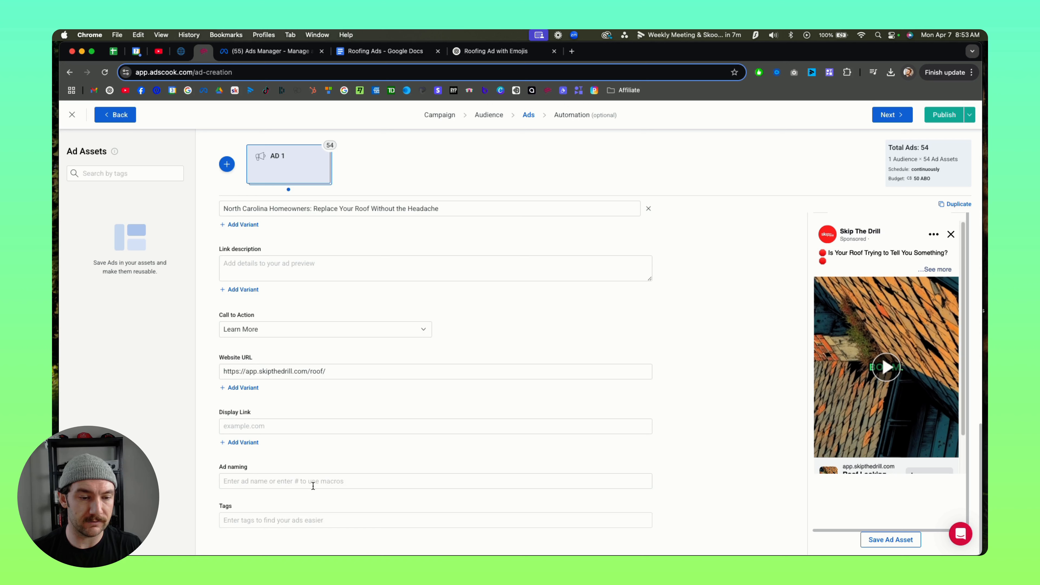
# Step: Set the ad naming to the #adset_name# macro
pyautogui.click(313, 486)
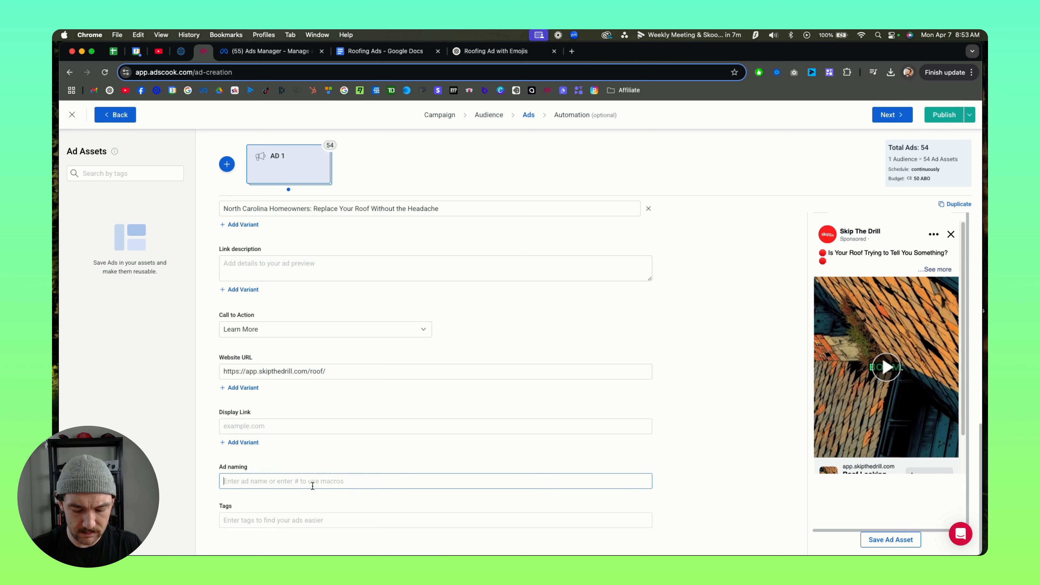
pyautogui.write('#')
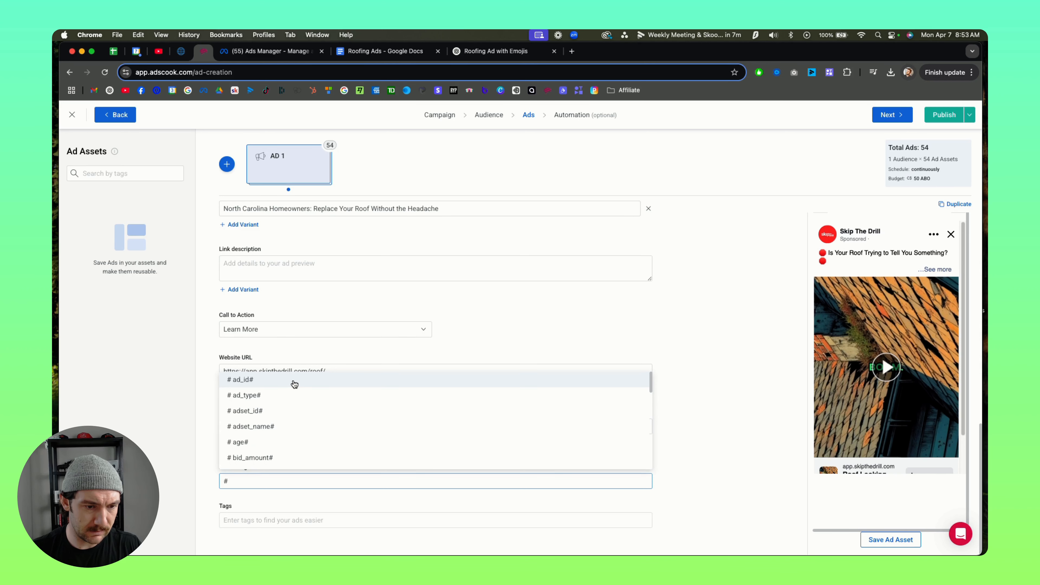
pyautogui.scroll(-3, 293, 403)
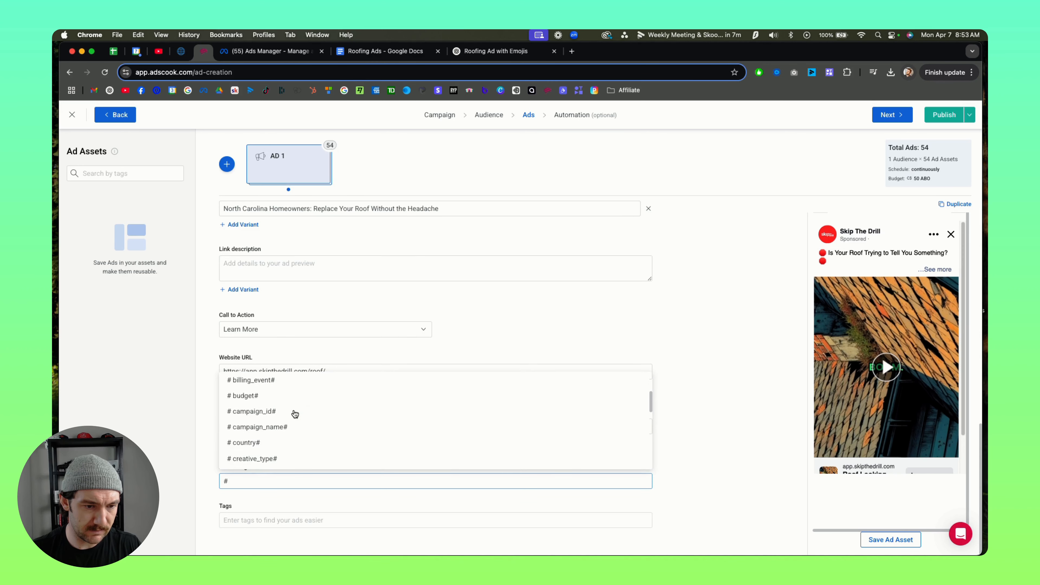
pyautogui.scroll(3, 287, 418)
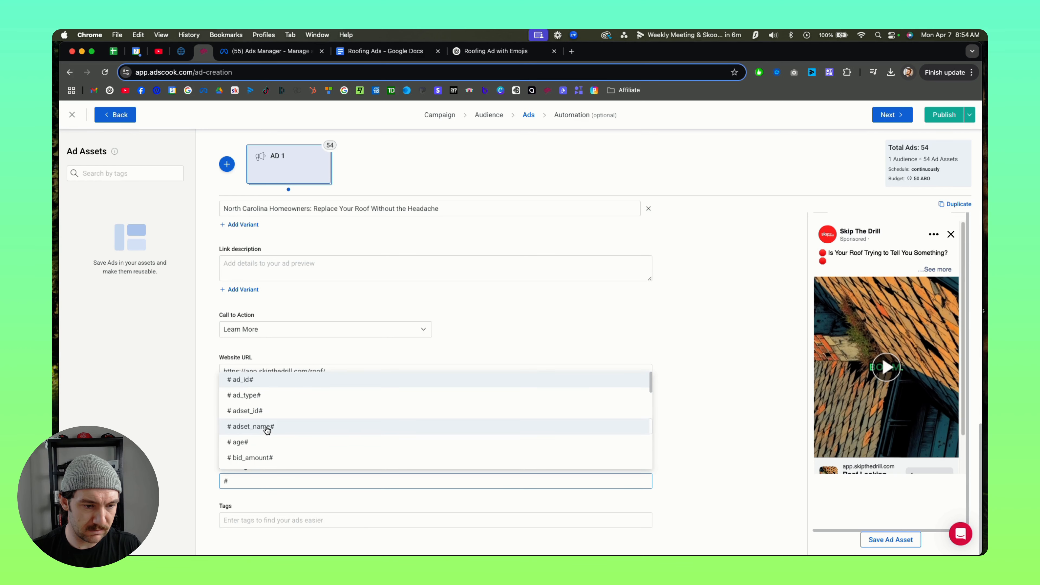
pyautogui.scroll(-10, 268, 430)
pyautogui.scroll(20, 260, 447)
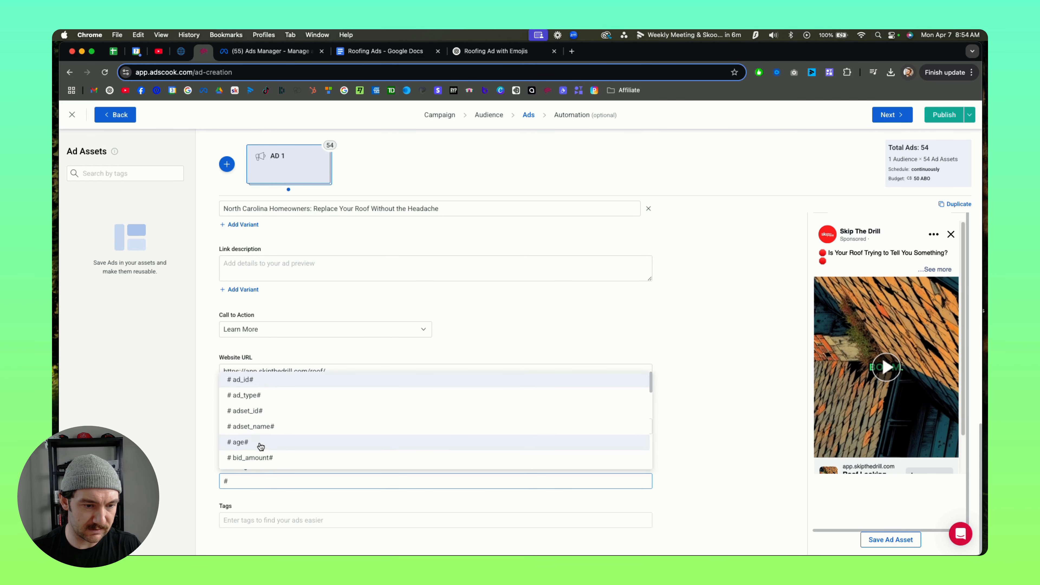
pyautogui.scroll(-3, 260, 437)
pyautogui.scroll(-10, 262, 410)
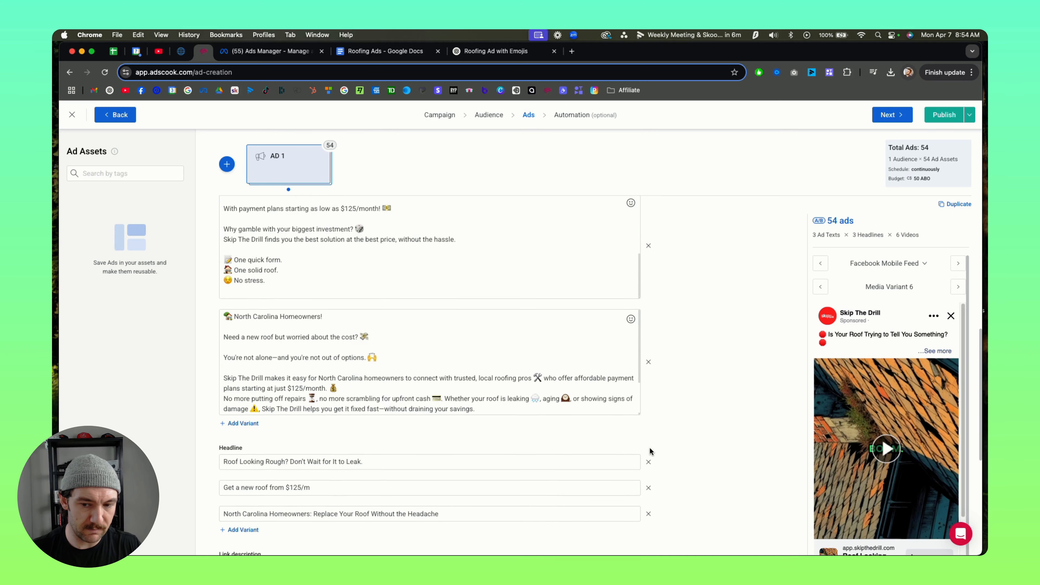
pyautogui.scroll(1, 271, 487)
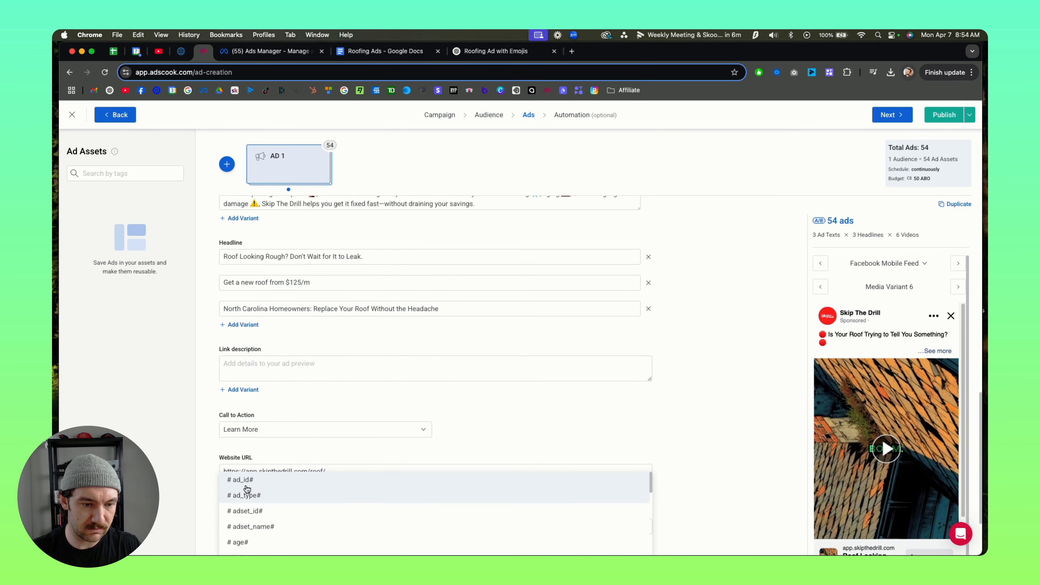
pyautogui.scroll(-5, 269, 459)
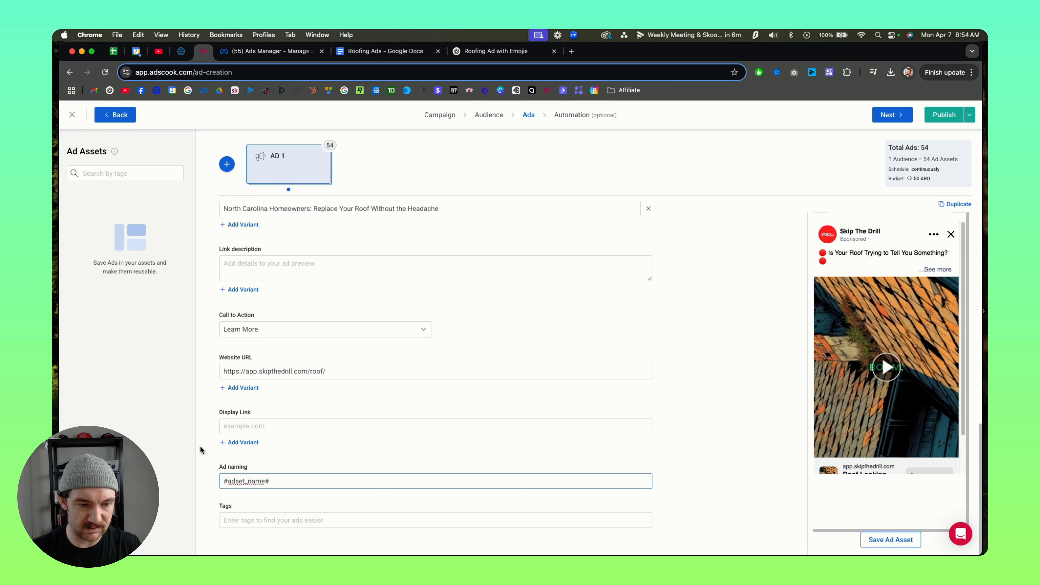
pyautogui.click(187, 432)
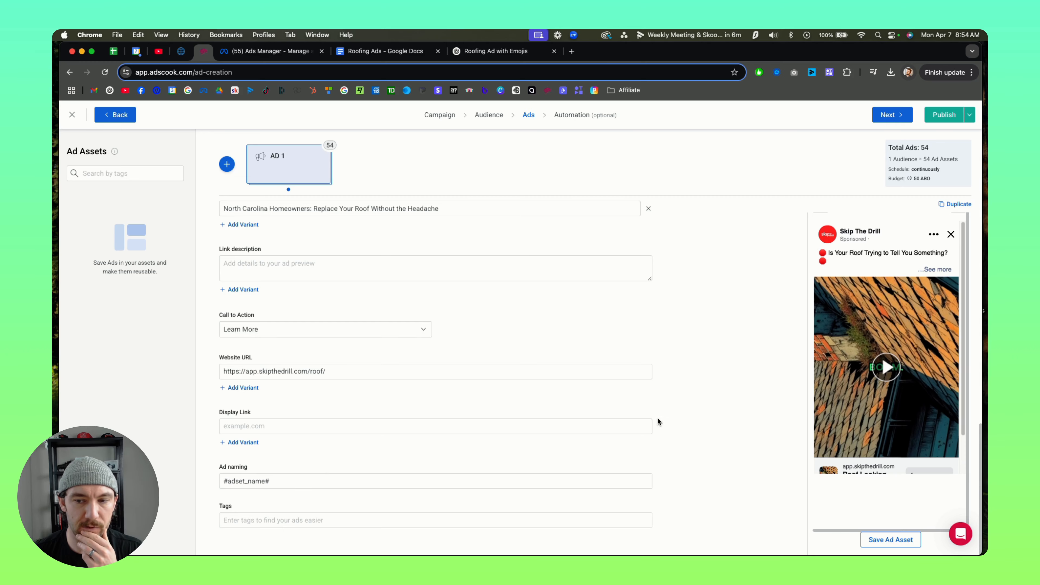
# Step: Edit the Pause Least Performers automation rule and set its spend condition to greater than 6 C$
pyautogui.scroll(15, 685, 335)
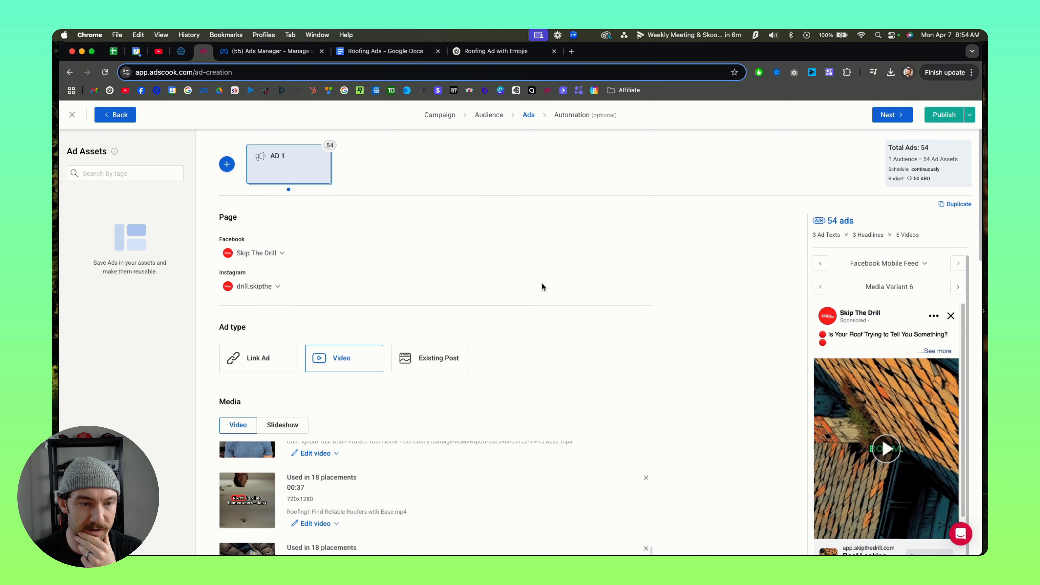
pyautogui.click(571, 115)
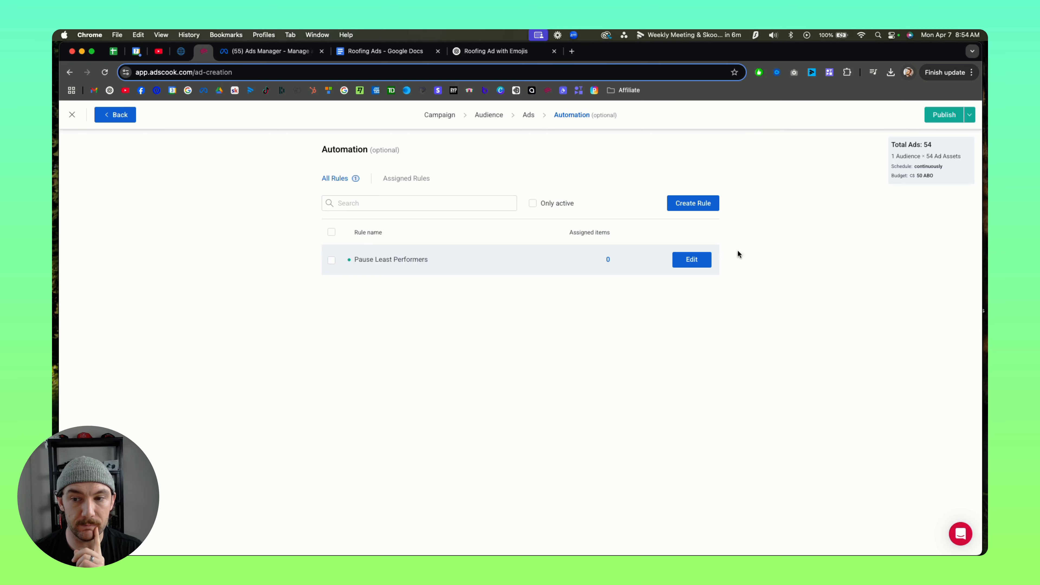
pyautogui.click(691, 260)
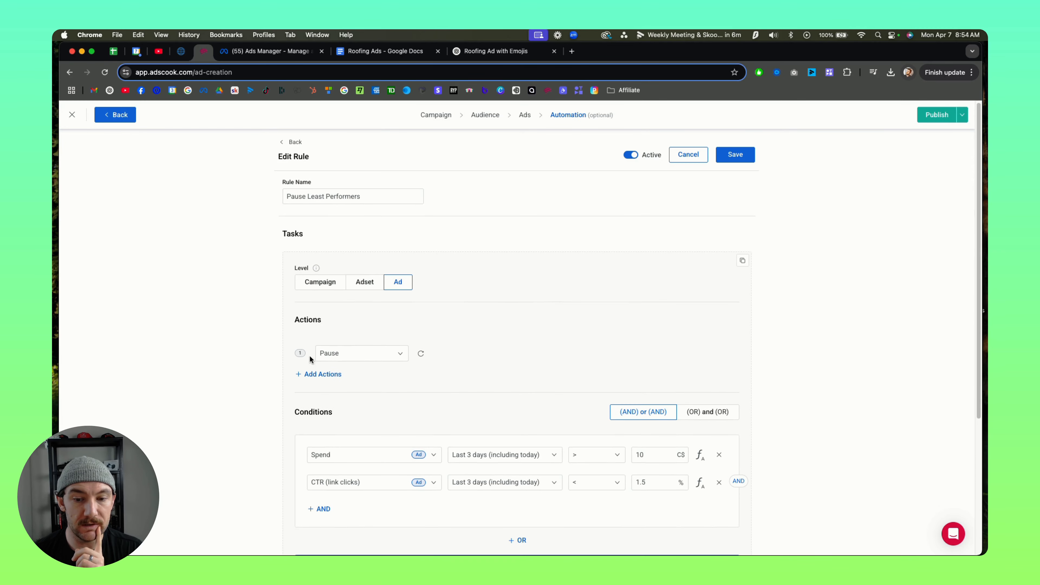
pyautogui.scroll(-3, 549, 449)
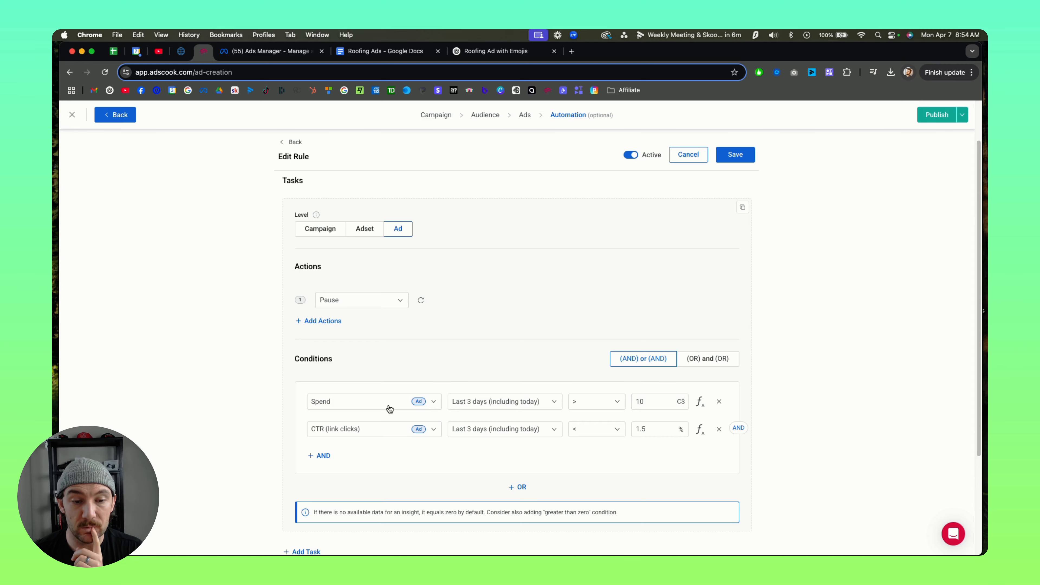
pyautogui.click(659, 403)
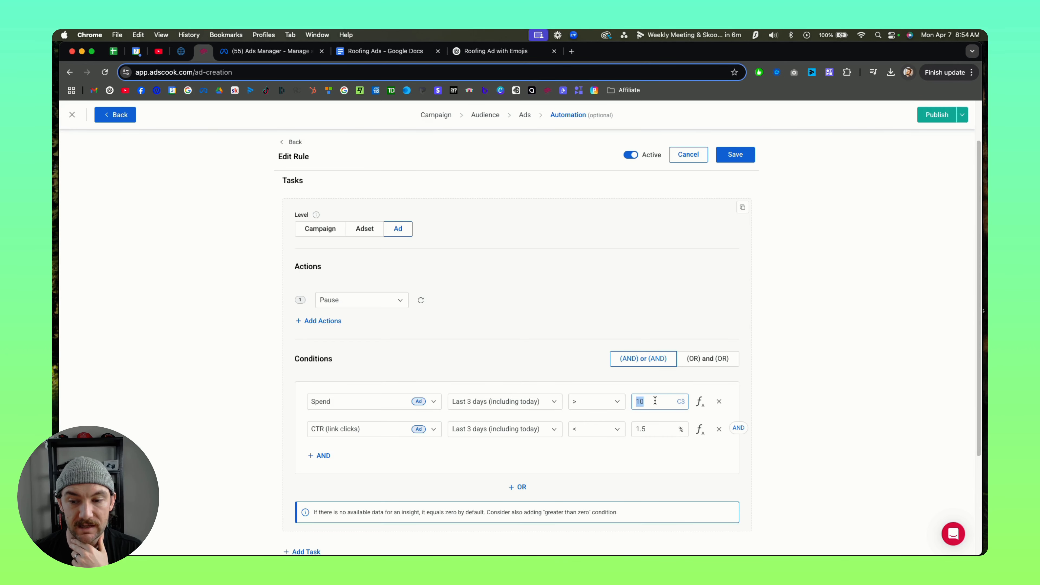
pyautogui.write('6')
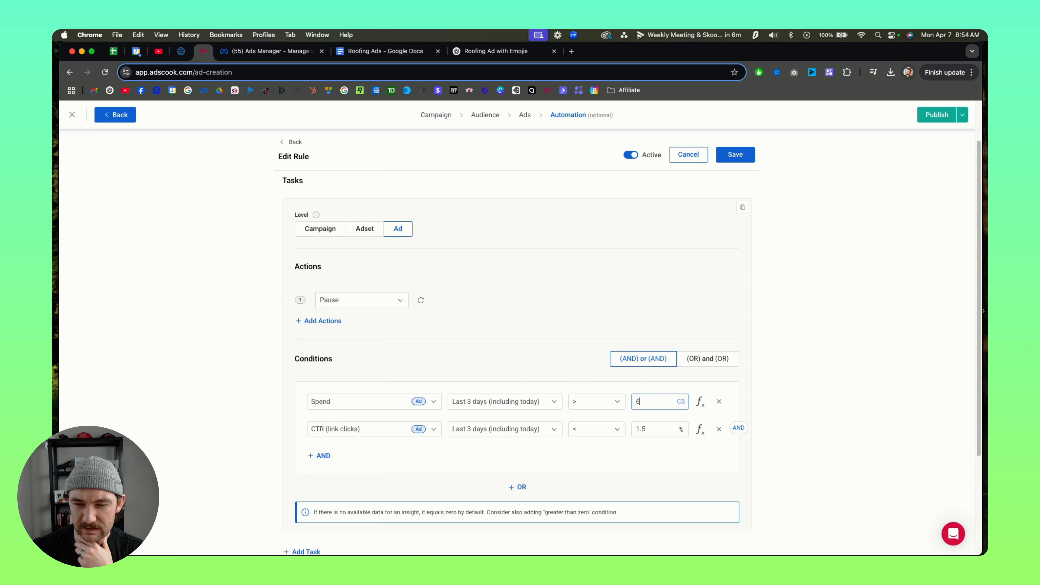
pyautogui.click(748, 343)
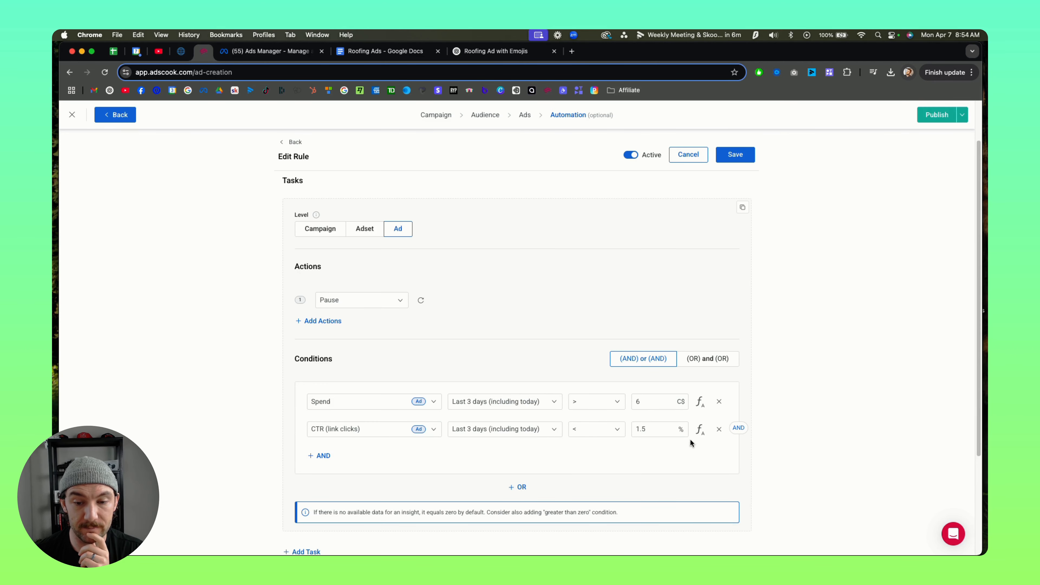
# Step: Review the rule's link-click CTR condition and checking schedule, and save the rule
pyautogui.scroll(-1, 690, 441)
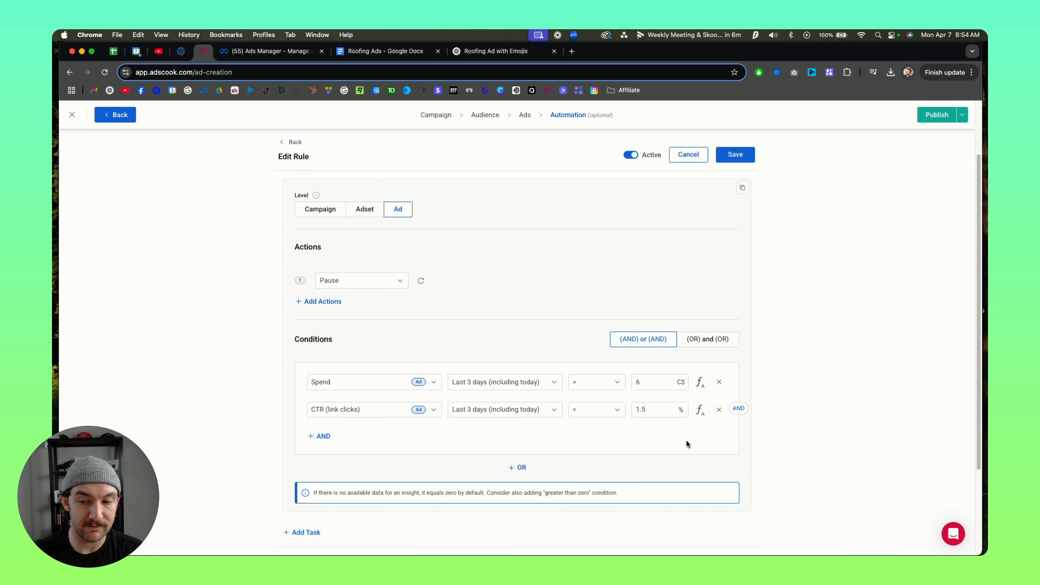
pyautogui.scroll(-5, 687, 441)
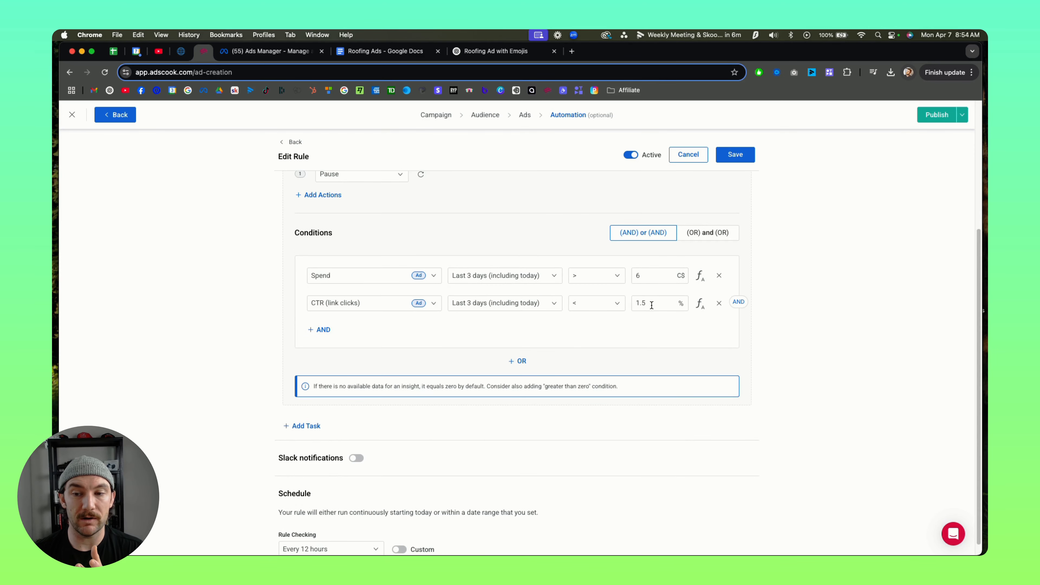
pyautogui.moveTo(652, 305); pyautogui.dragTo(616, 307)
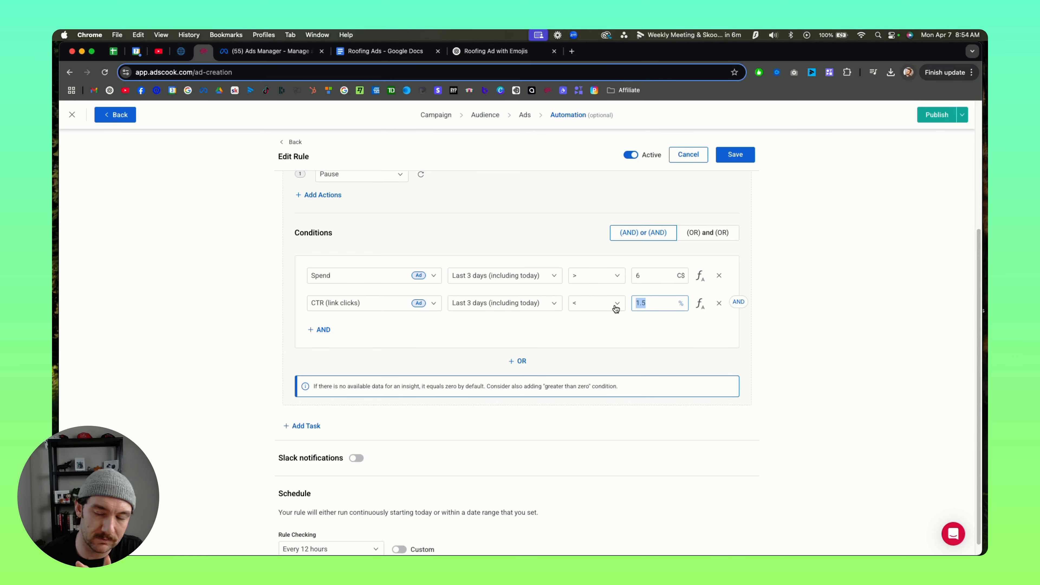
pyautogui.click(748, 336)
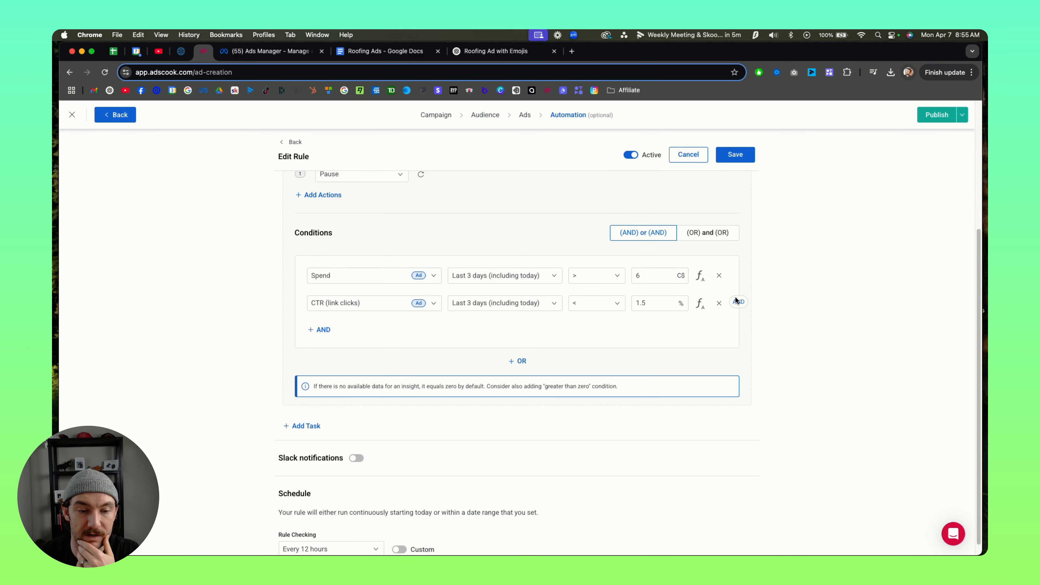
pyautogui.scroll(-1, 660, 372)
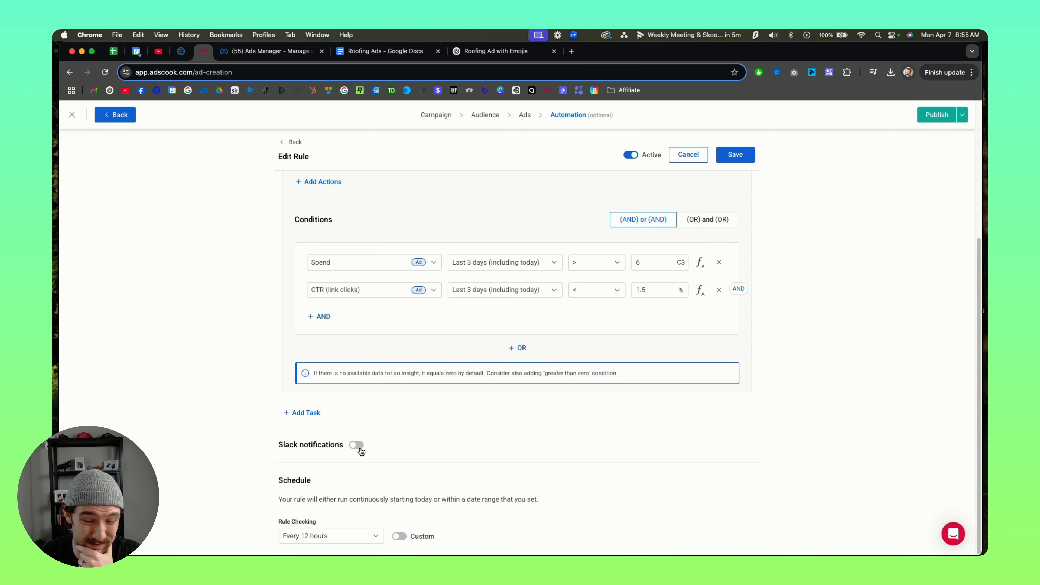
pyautogui.scroll(5, 773, 378)
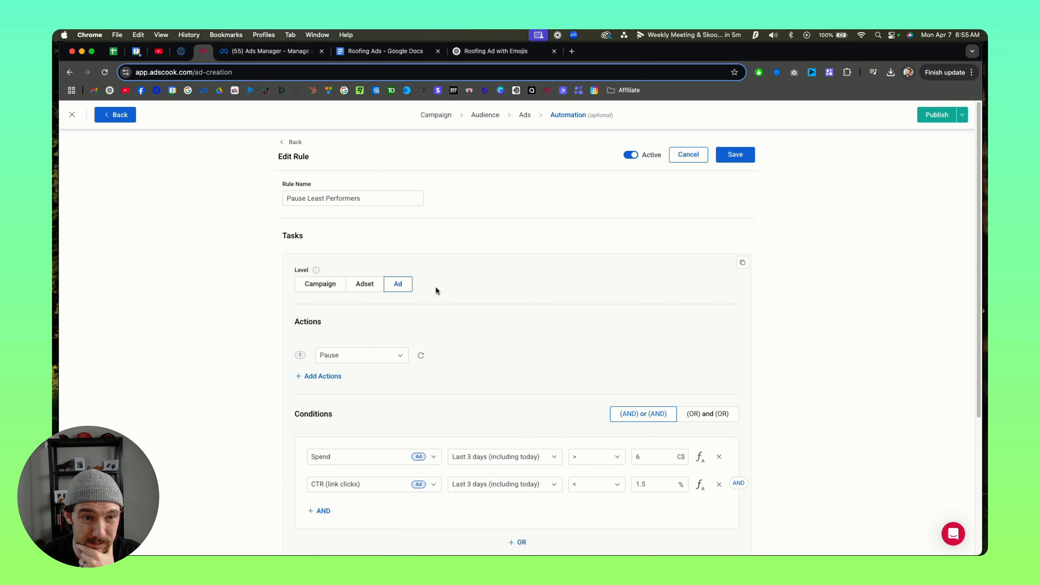
pyautogui.click(744, 154)
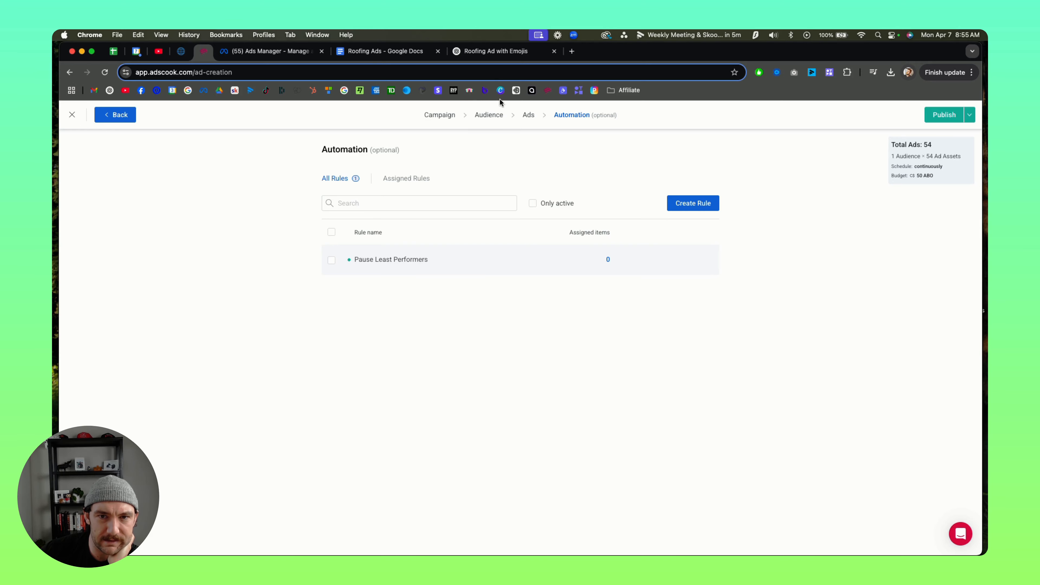
# Step: Return to the campaign's ads stage and publish the campaign
pyautogui.click(529, 115)
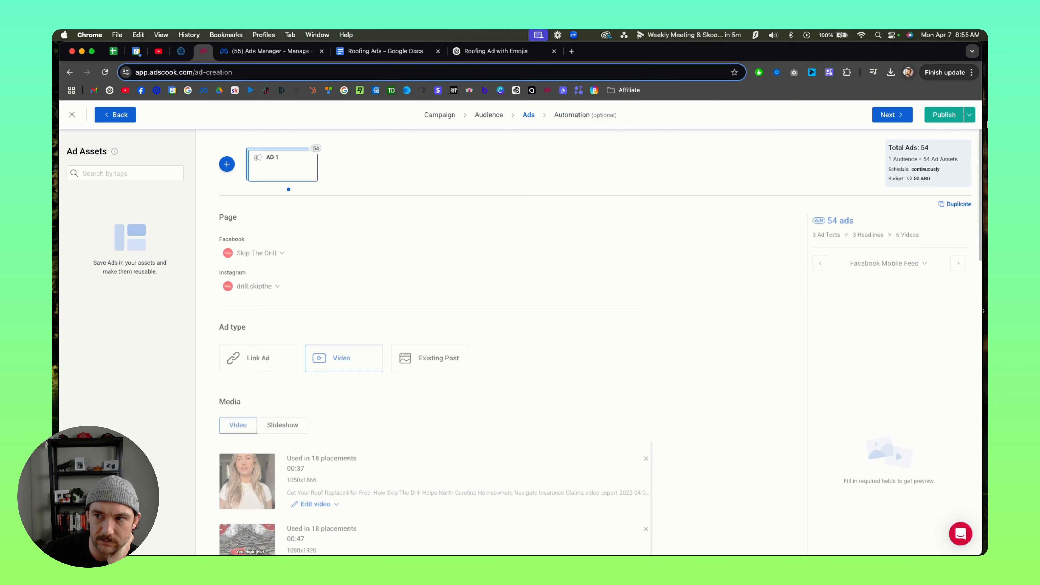
pyautogui.click(942, 114)
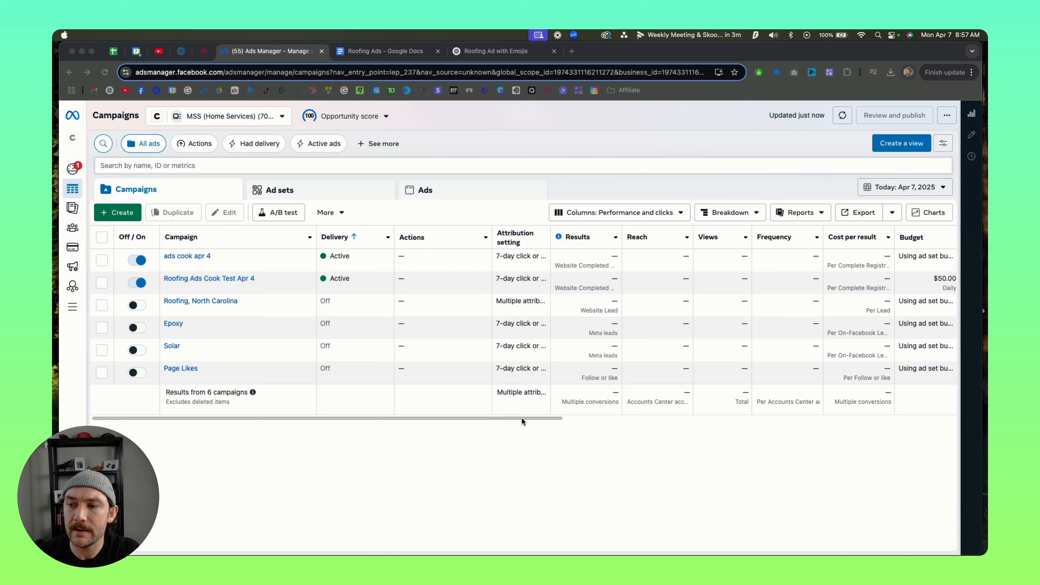
# Step: In Meta Ads Manager, select the two Ads Cook campaigns and Roofing, North Carolina, and compare their cost and click metrics for this month
pyautogui.click(101, 260)
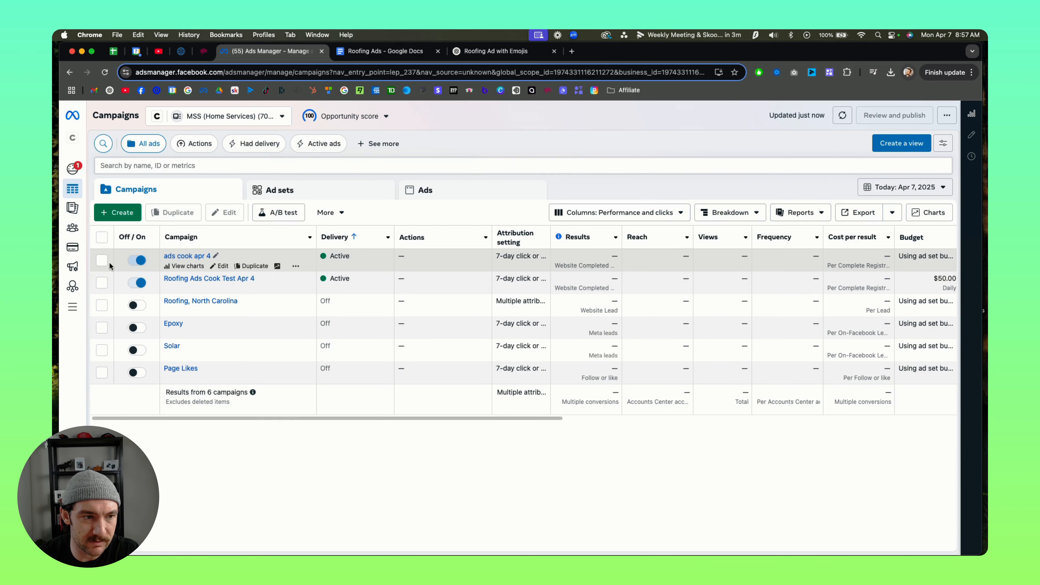
pyautogui.click(101, 283)
pyautogui.click(102, 305)
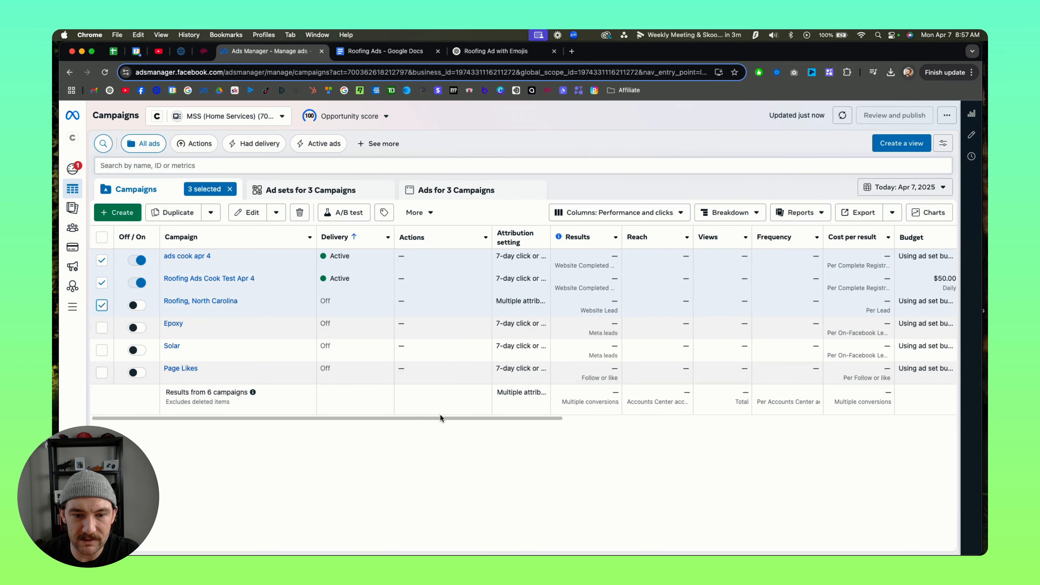
pyautogui.moveTo(441, 417); pyautogui.dragTo(561, 409)
pyautogui.hscroll(5, 586, 406)
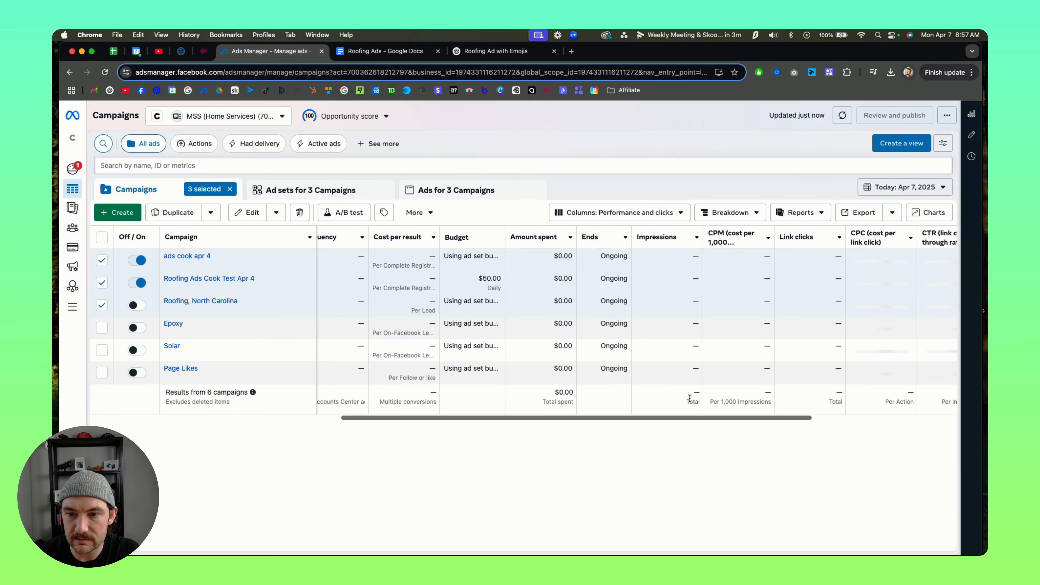
pyautogui.click(905, 187)
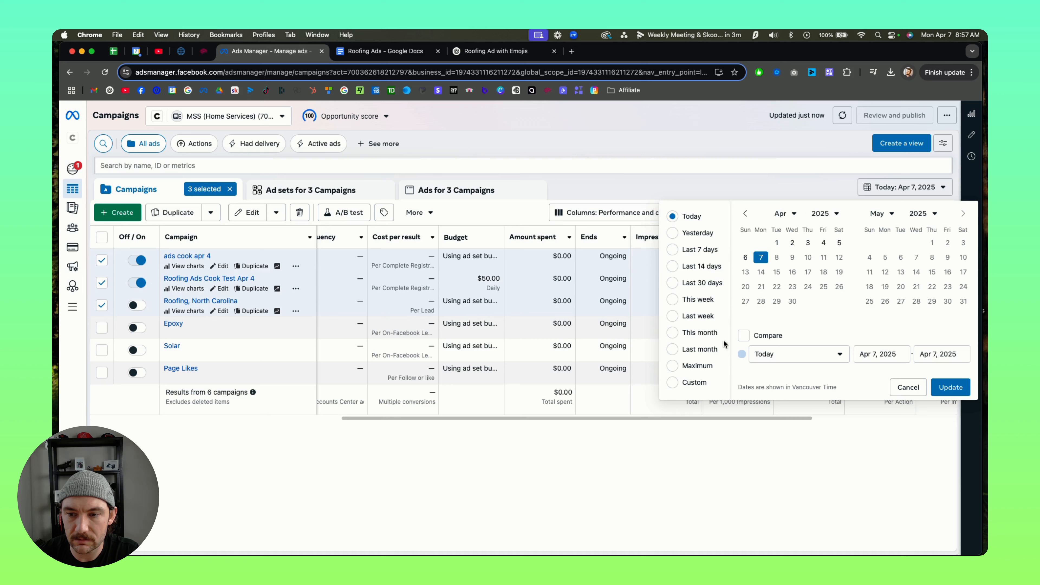
pyautogui.click(701, 336)
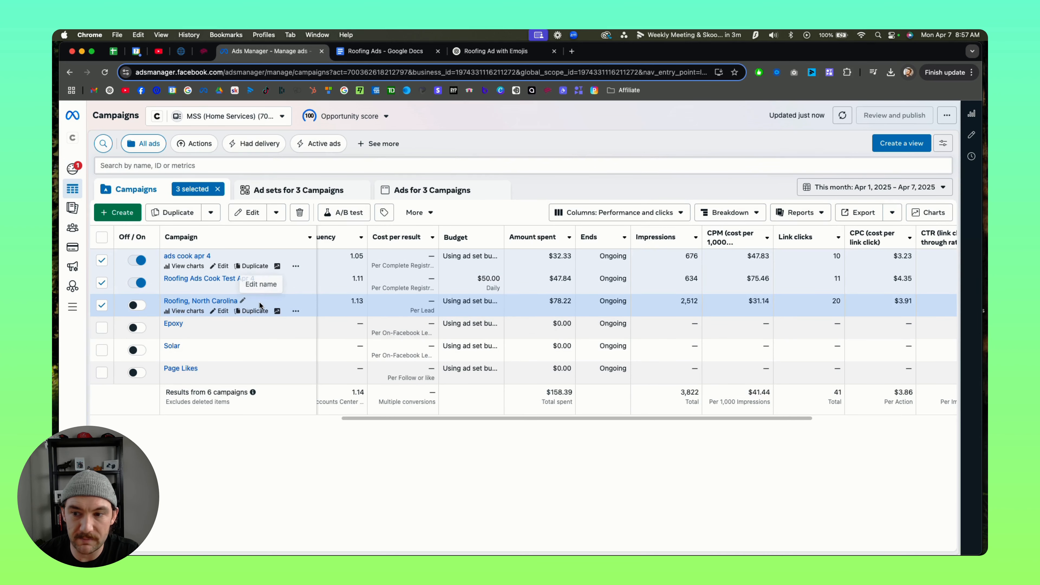
pyautogui.moveTo(462, 416); pyautogui.dragTo(551, 414)
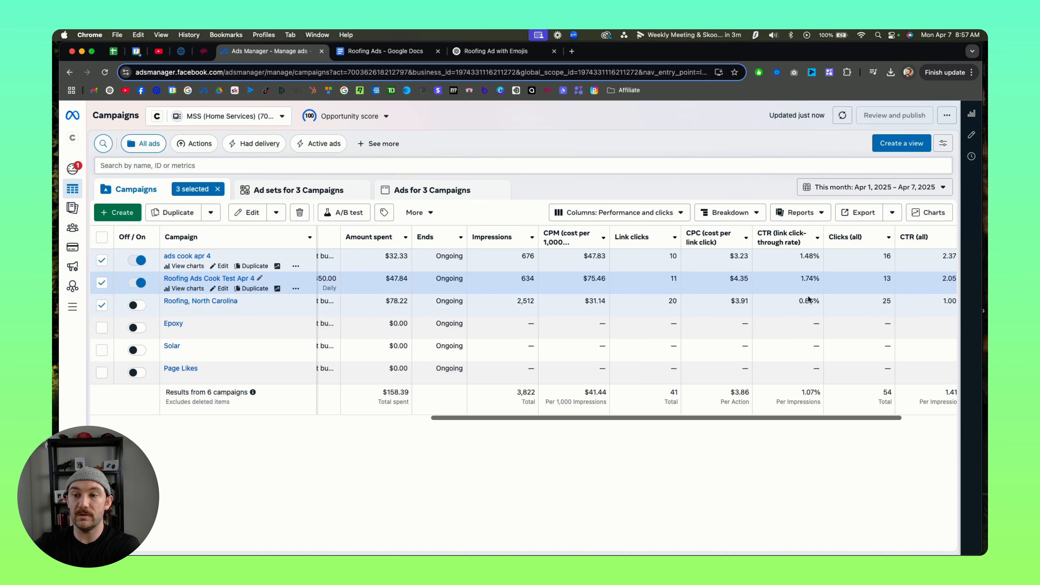
# Step: Keep only the Roofing, North Carolina campaign selected and examine its individual ads' spend, CPM, CPC and click-through rates
pyautogui.click(101, 282)
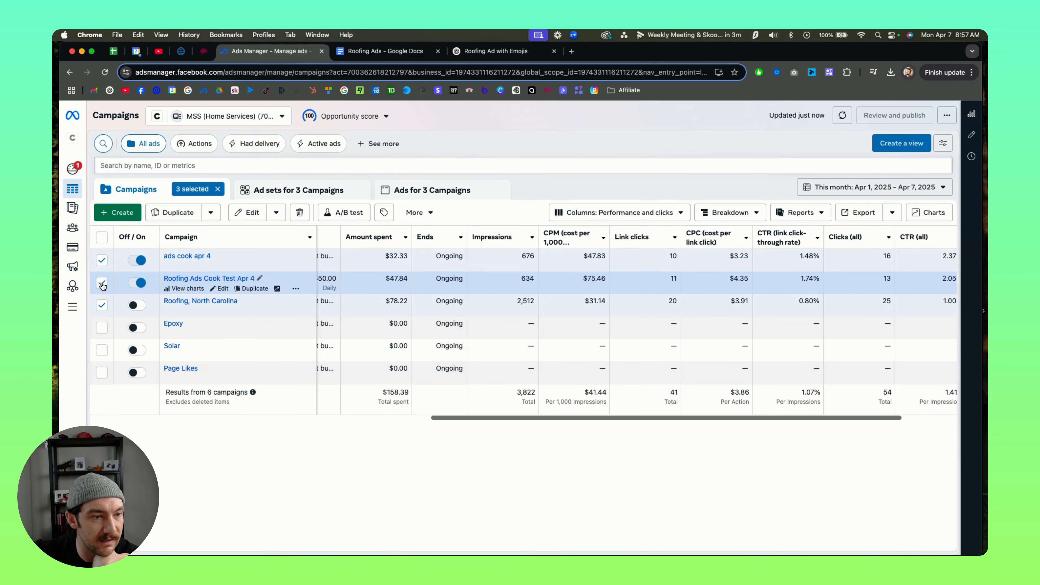
pyautogui.click(101, 260)
pyautogui.click(375, 194)
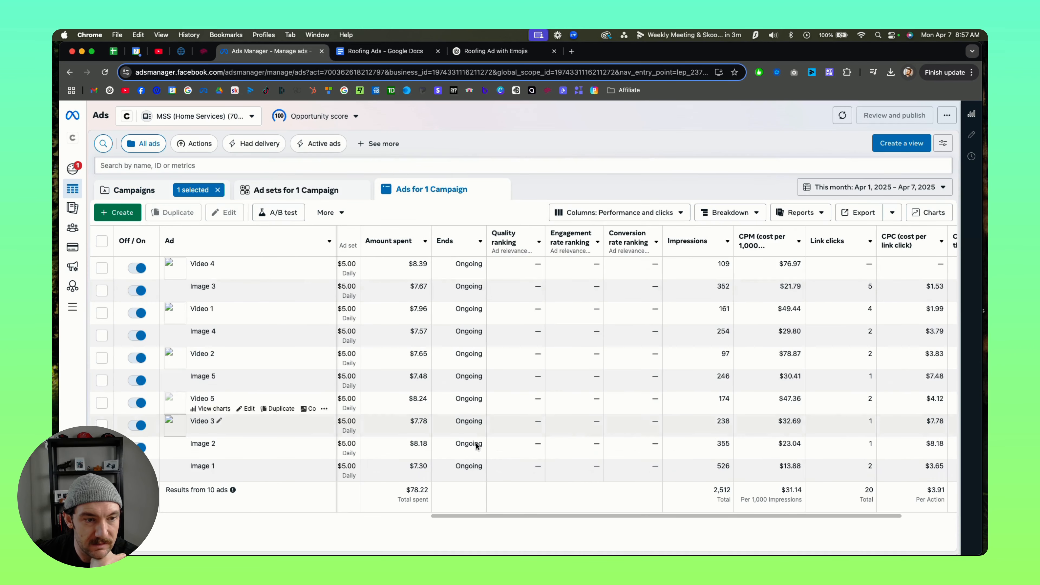
pyautogui.moveTo(496, 513); pyautogui.dragTo(605, 507)
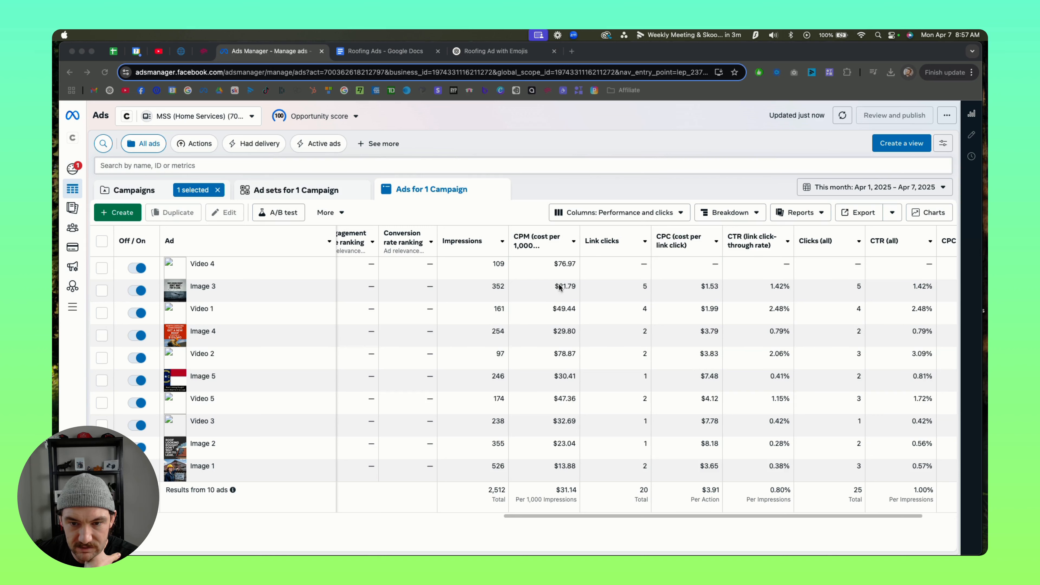
pyautogui.click(794, 513)
pyautogui.moveTo(745, 517); pyautogui.dragTo(603, 493)
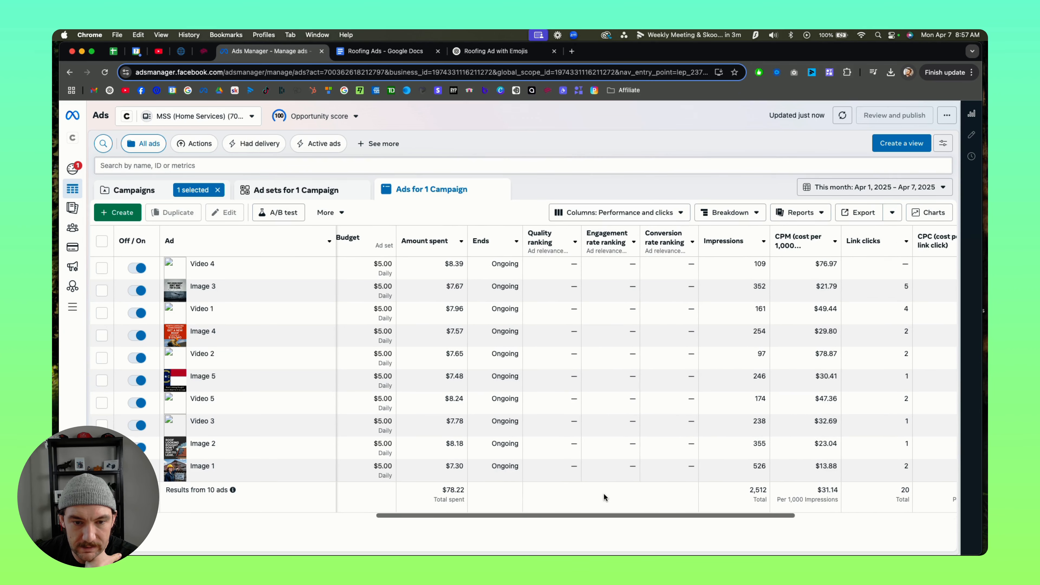
# Step: Check the Roofing, North Carolina campaign's ad sets and compare its ads' budgets, amounts spent, impressions and link-click metrics
pyautogui.hscroll(-1, 591, 494)
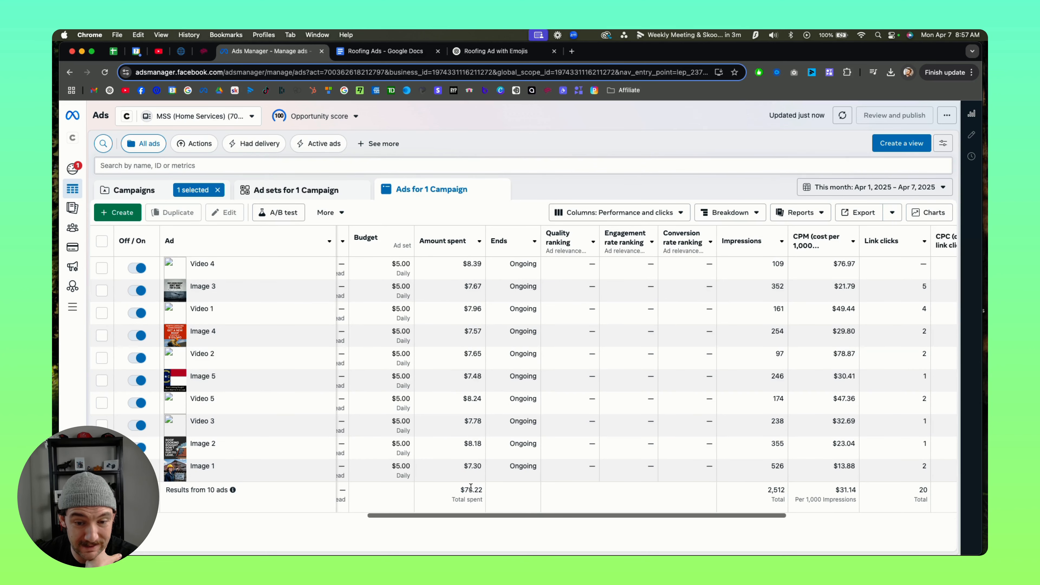
pyautogui.hscroll(-3, 448, 505)
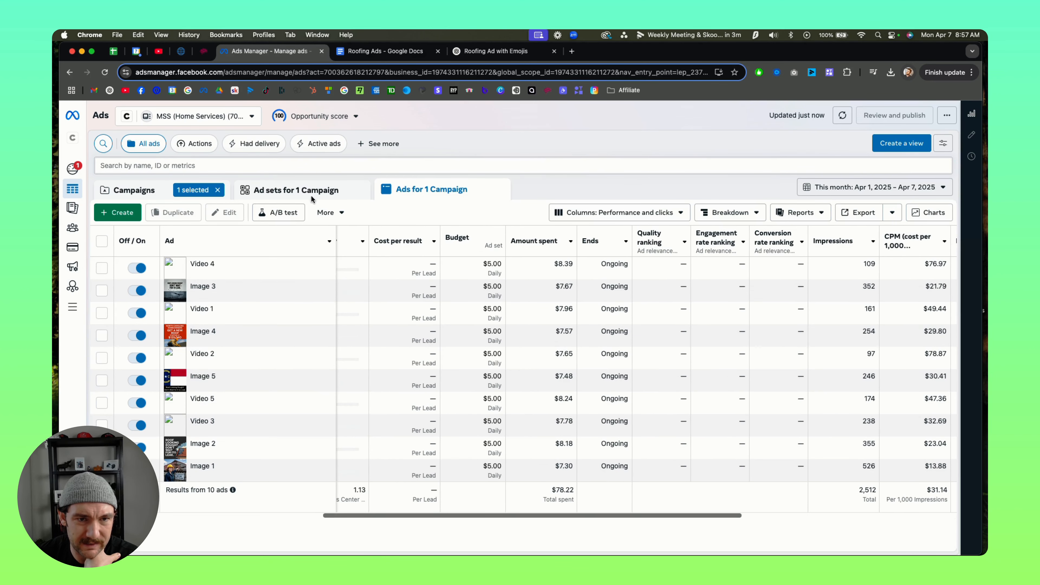
pyautogui.click(298, 194)
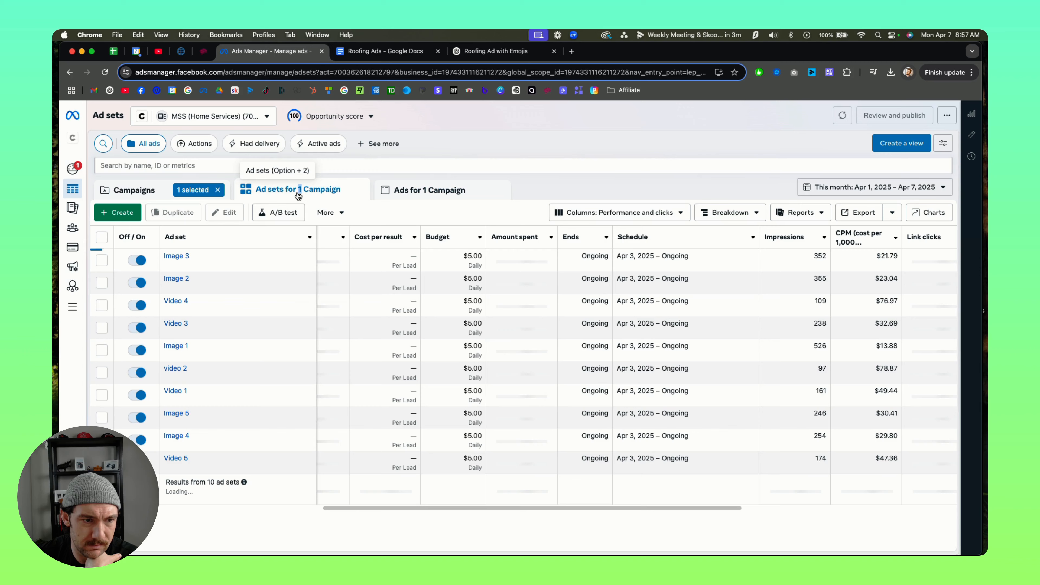
pyautogui.click(400, 191)
pyautogui.moveTo(402, 518); pyautogui.dragTo(425, 519)
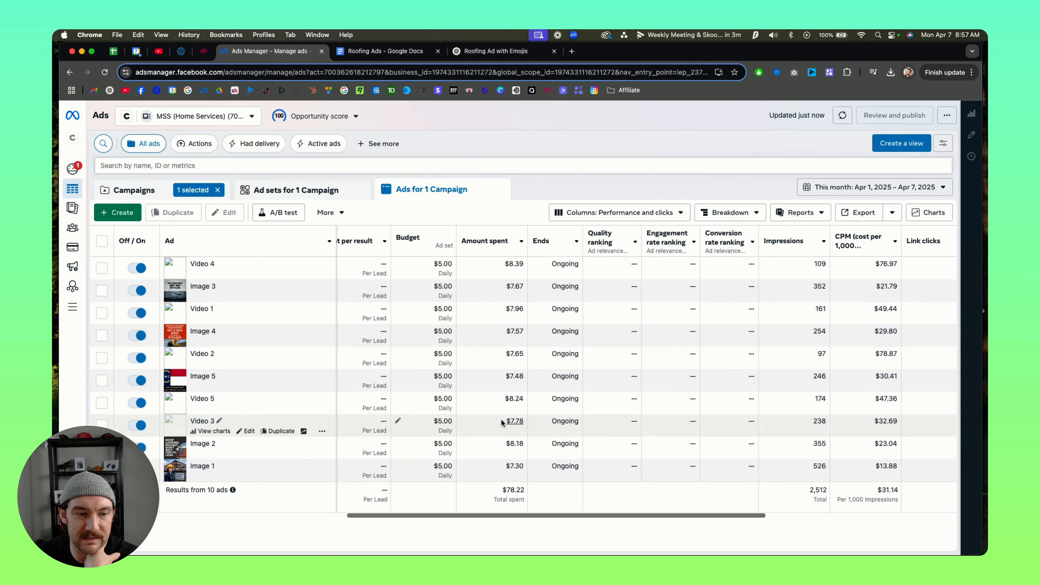
pyautogui.moveTo(483, 517); pyautogui.dragTo(686, 498)
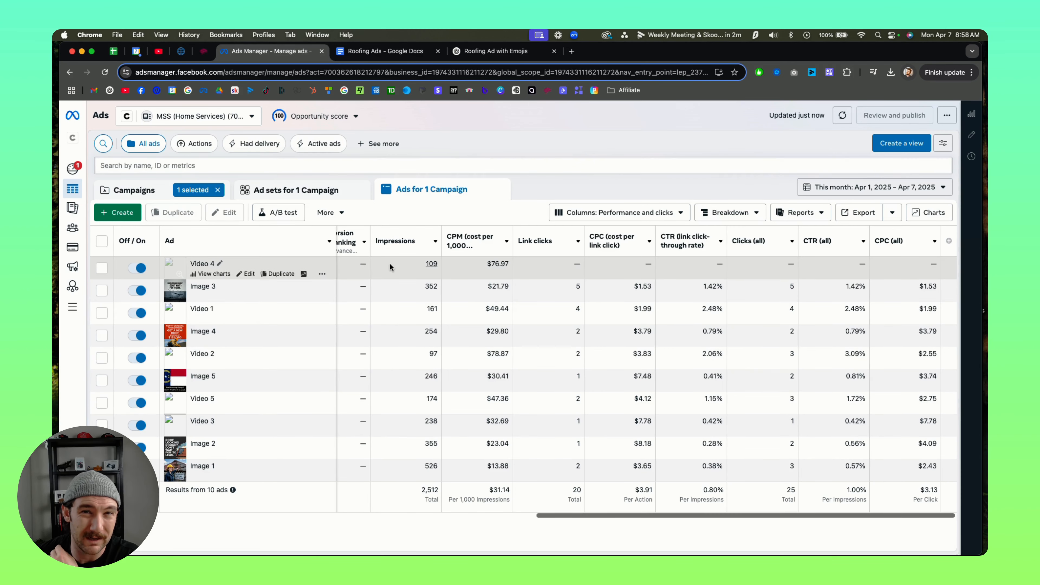
# Step: Select only the ads cook apr 4 campaign and examine its ad sets' impressions, CPM, CPC and link click-through rates
pyautogui.click(132, 190)
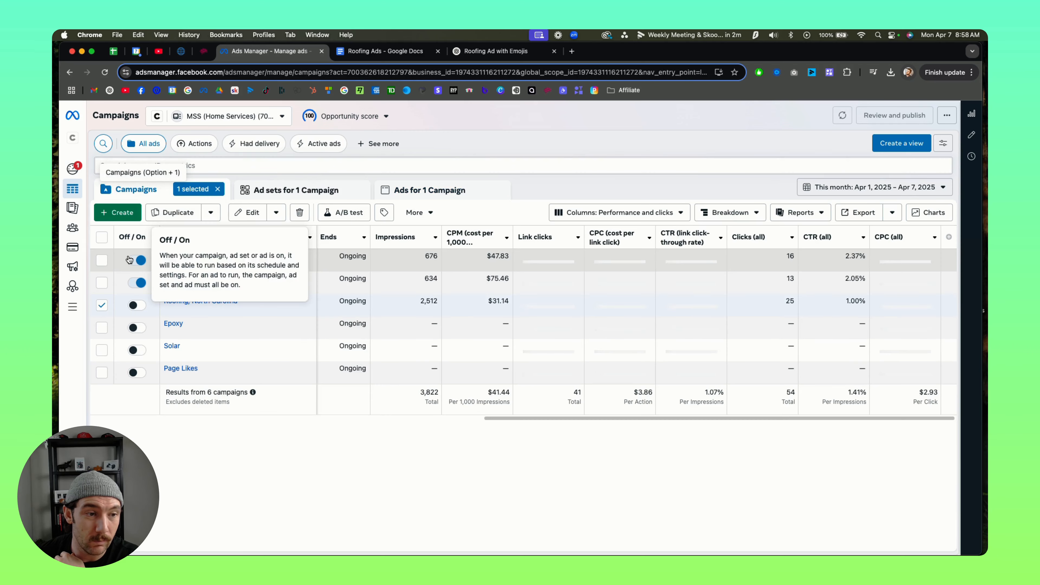
pyautogui.click(101, 306)
pyautogui.click(102, 261)
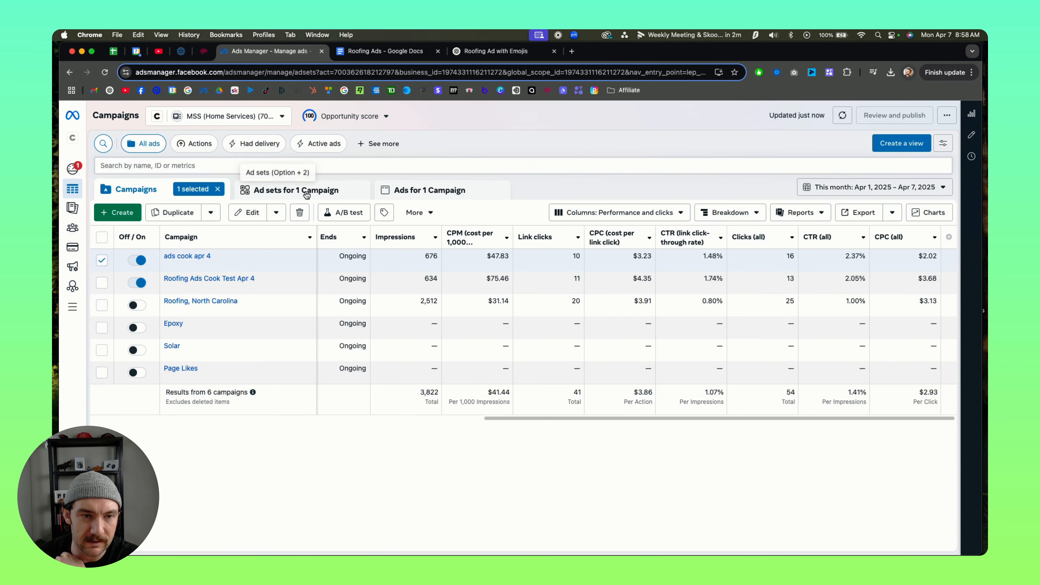
pyautogui.click(287, 190)
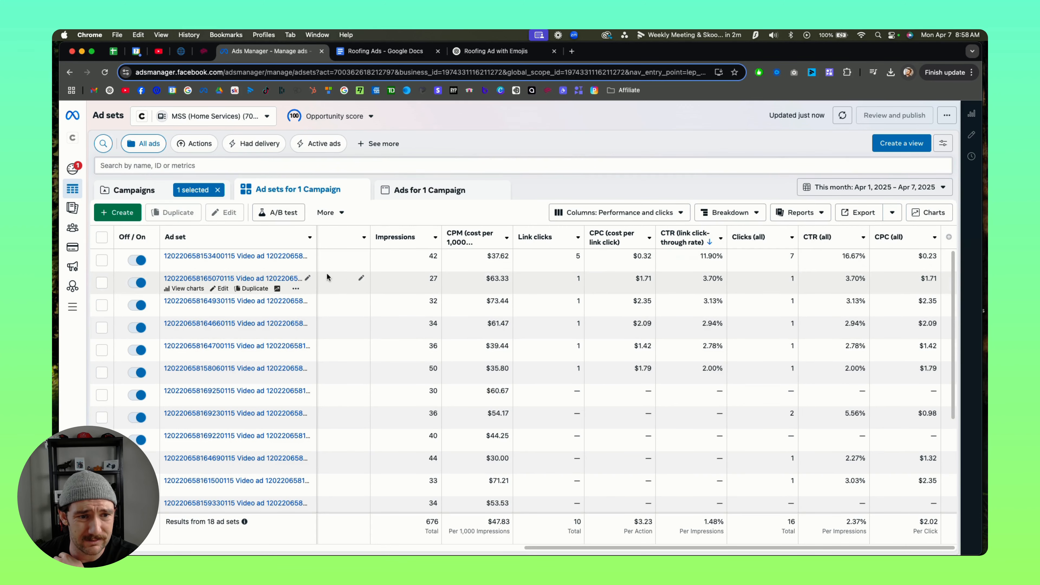
# Step: Open the video ad in the ad set with the highest link CTR, play its preview with sound, and dismiss the meeting reminder
pyautogui.click(231, 255)
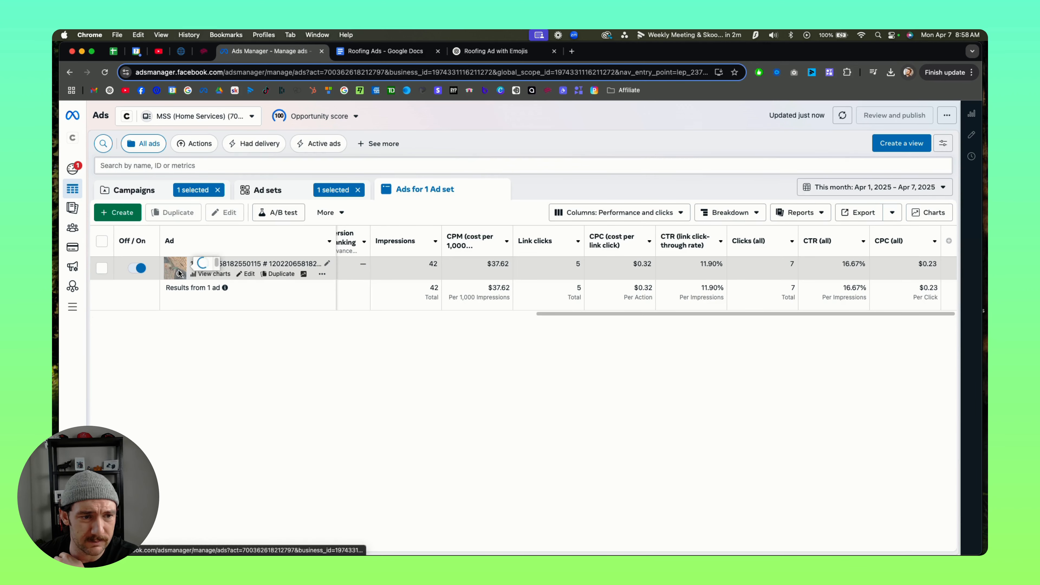
pyautogui.click(164, 273)
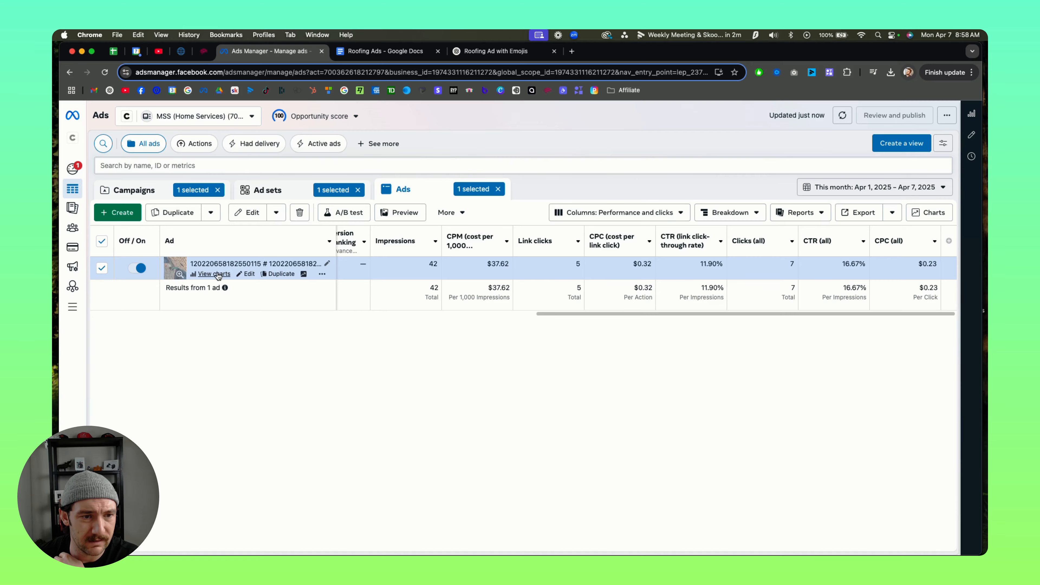
pyautogui.click(247, 274)
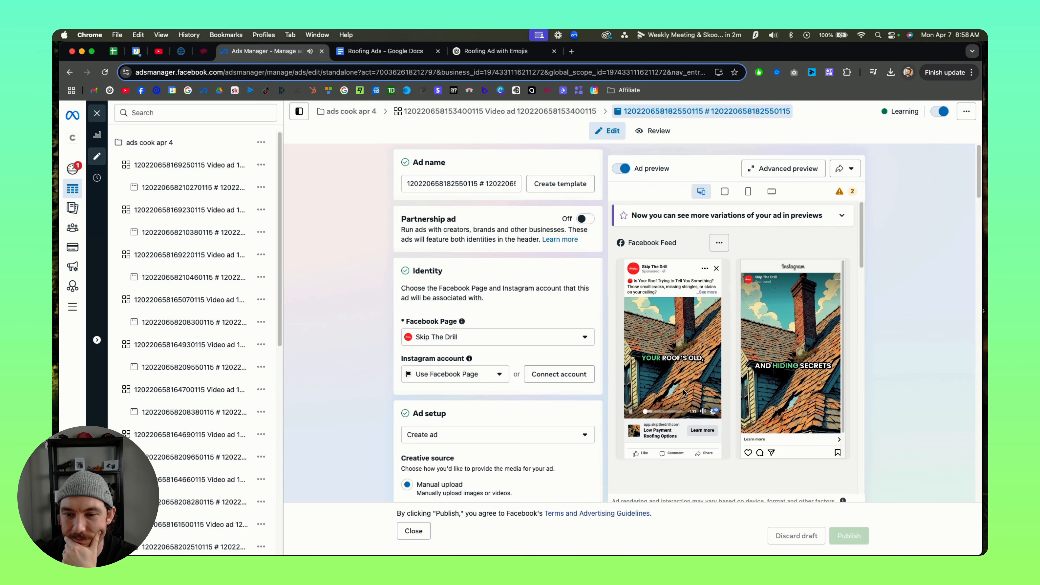
pyautogui.press('XF86AudioRaiseVolume')
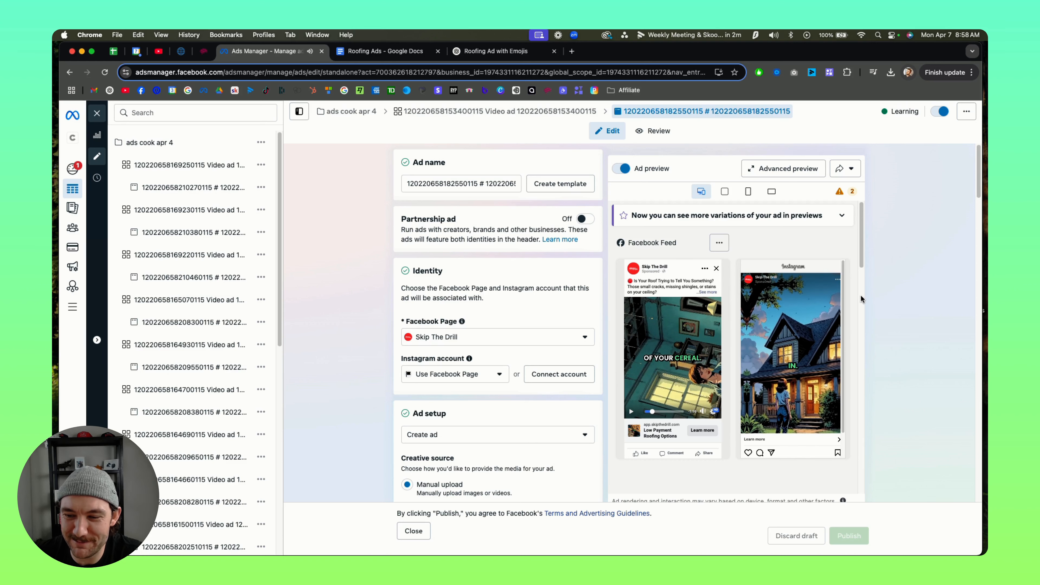
pyautogui.moveTo(831, 199)
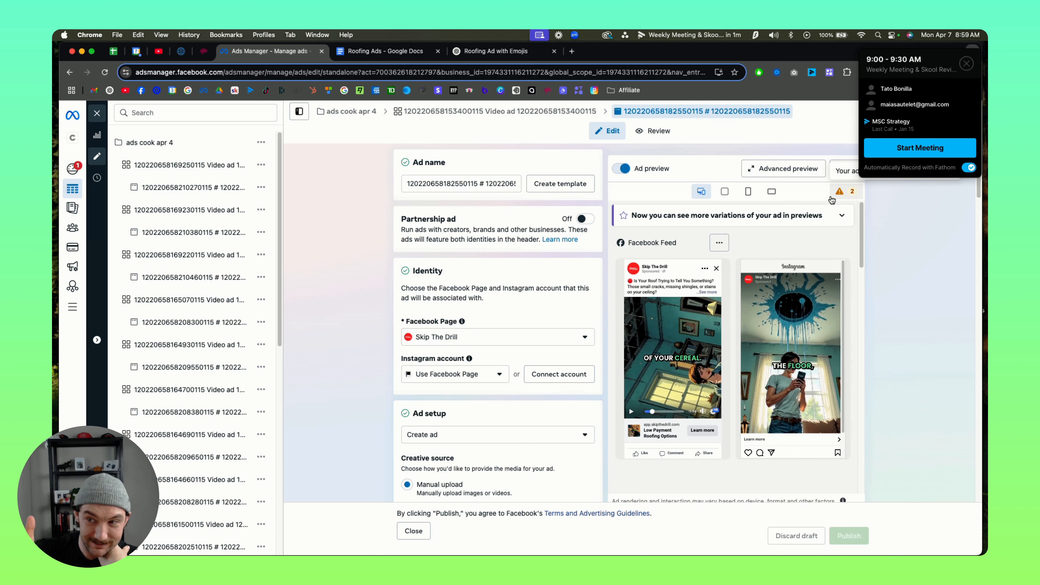
pyautogui.click(966, 64)
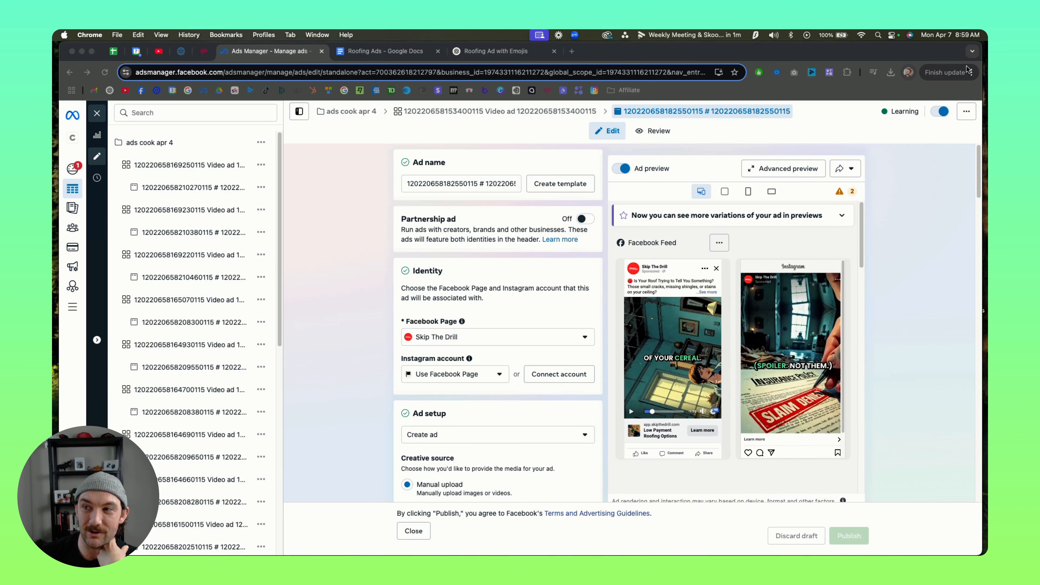